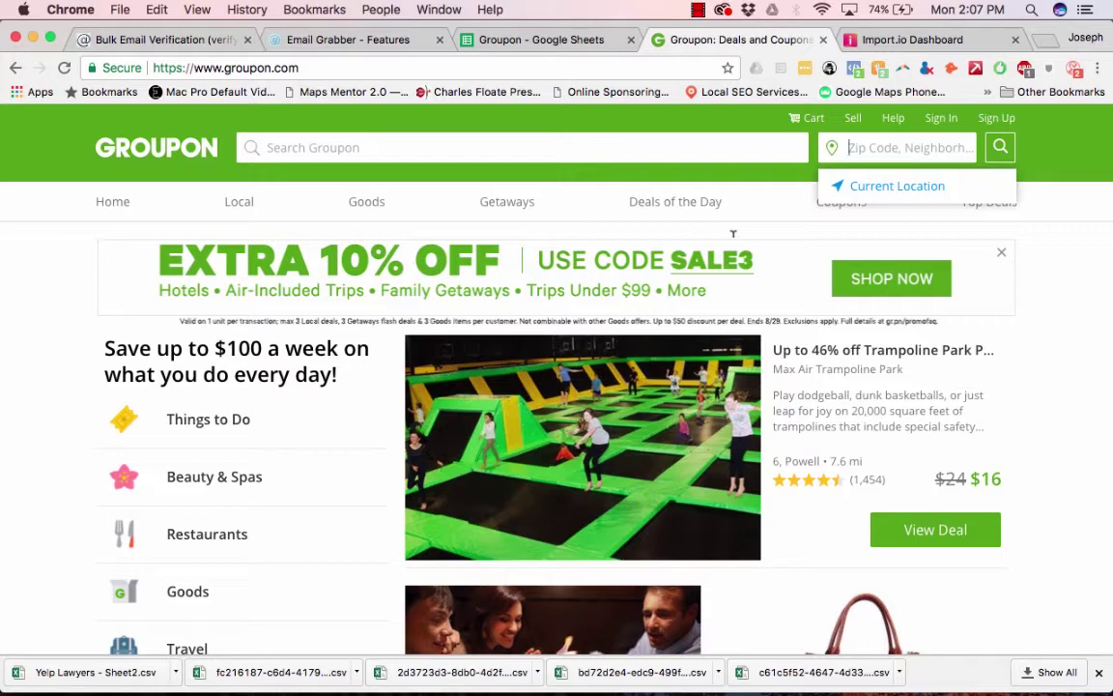
Step: Search Groupon for 'yoga' and clear the Knoxville location field
click(517, 144)
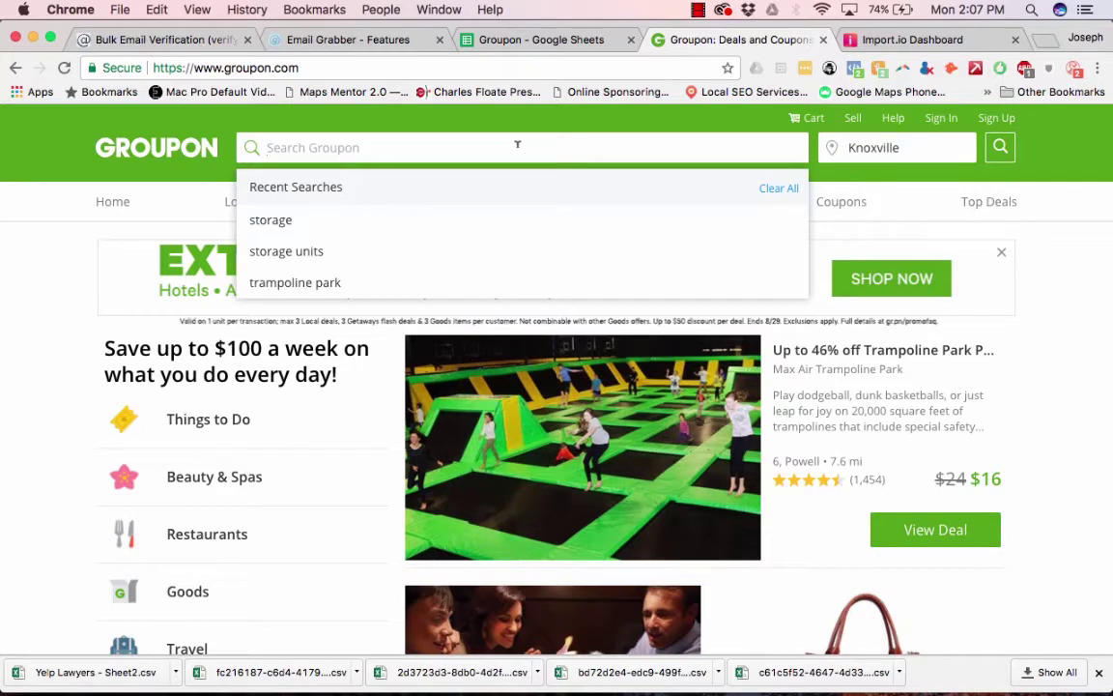
text(yoga)
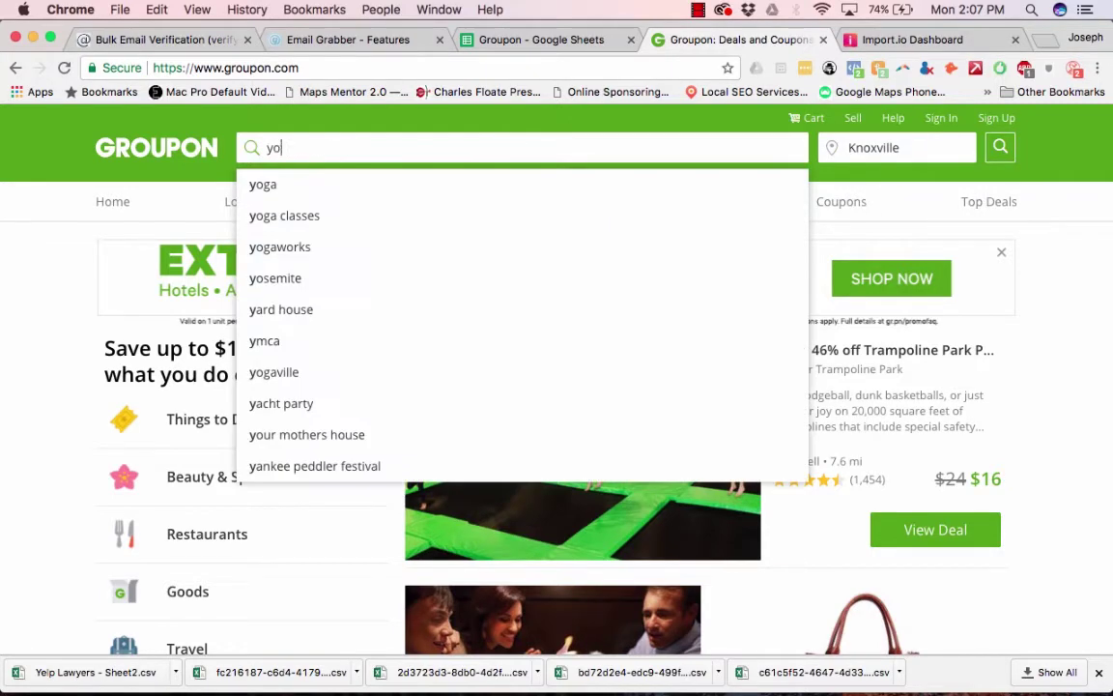
click(360, 192)
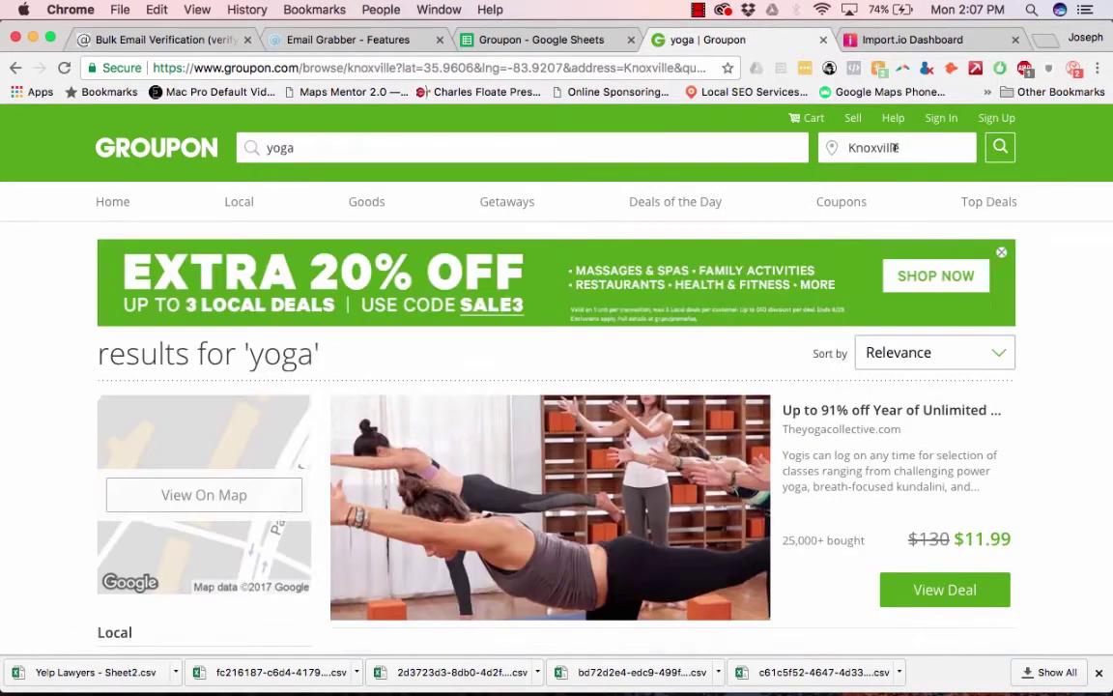
click(896, 147)
Step: Set the yoga search location to Orlando, FL
text(orlando)
click(855, 220)
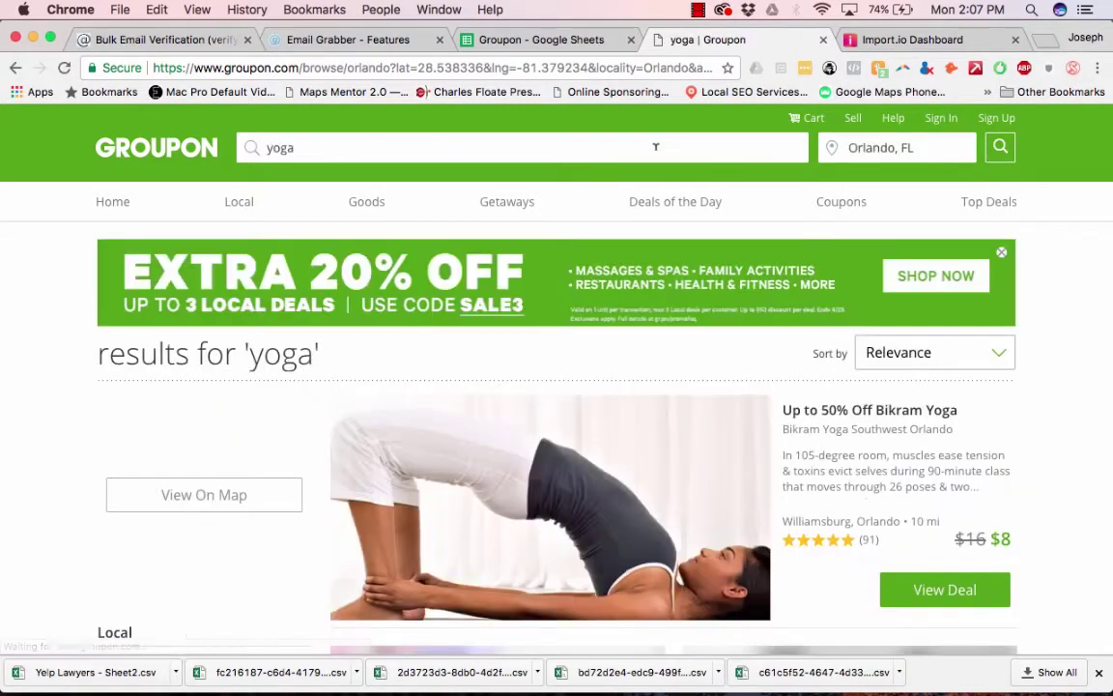
scroll(1075, 456, down, 5)
scroll(1073, 474, up, 3)
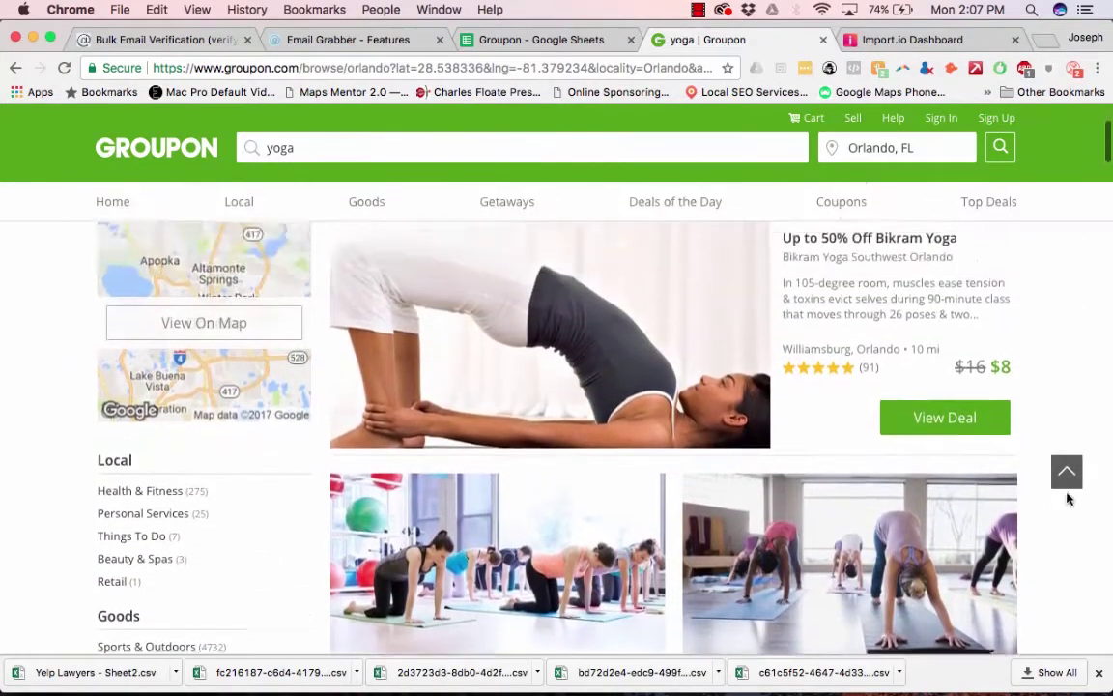
Step: Review the Orlando yoga deals, e.g. Empower Yoga $36, The Yoga Shala $40, Inspirit Yoga Studio $42
scroll(827, 435, down, 8)
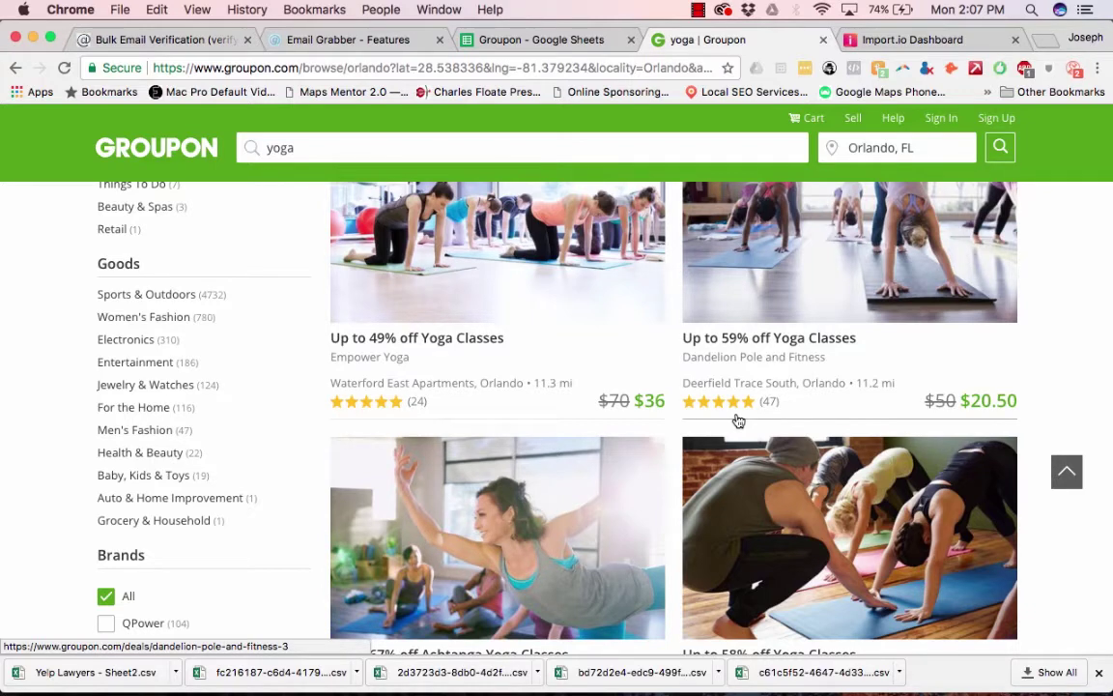
scroll(765, 367, down, 3)
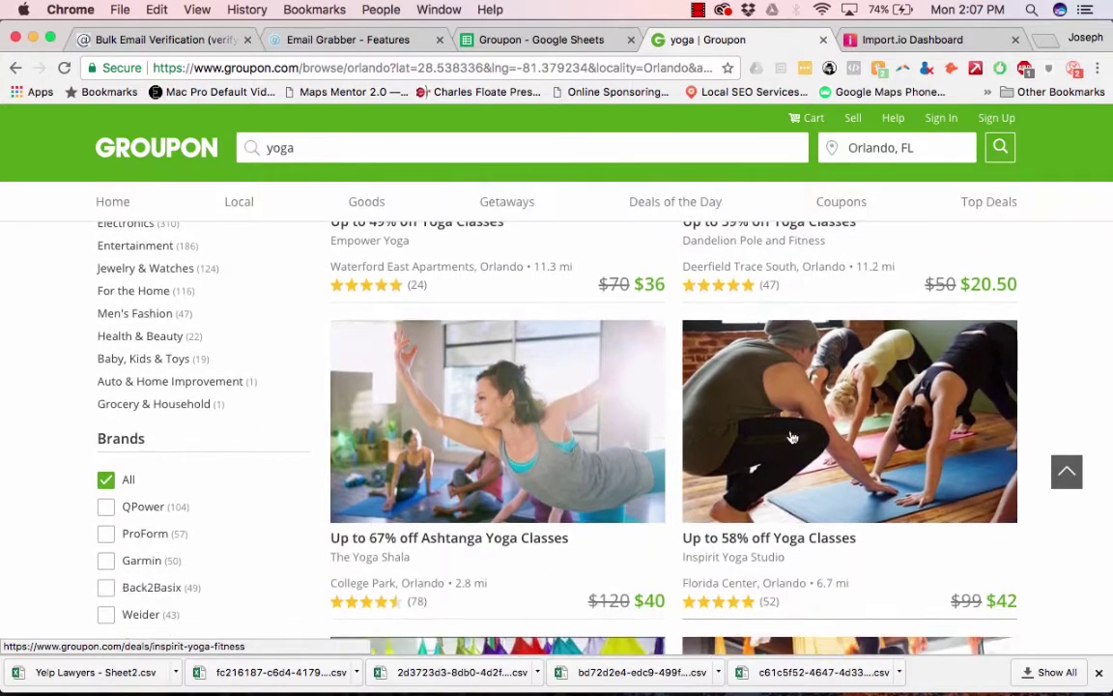
scroll(765, 454, up, 2)
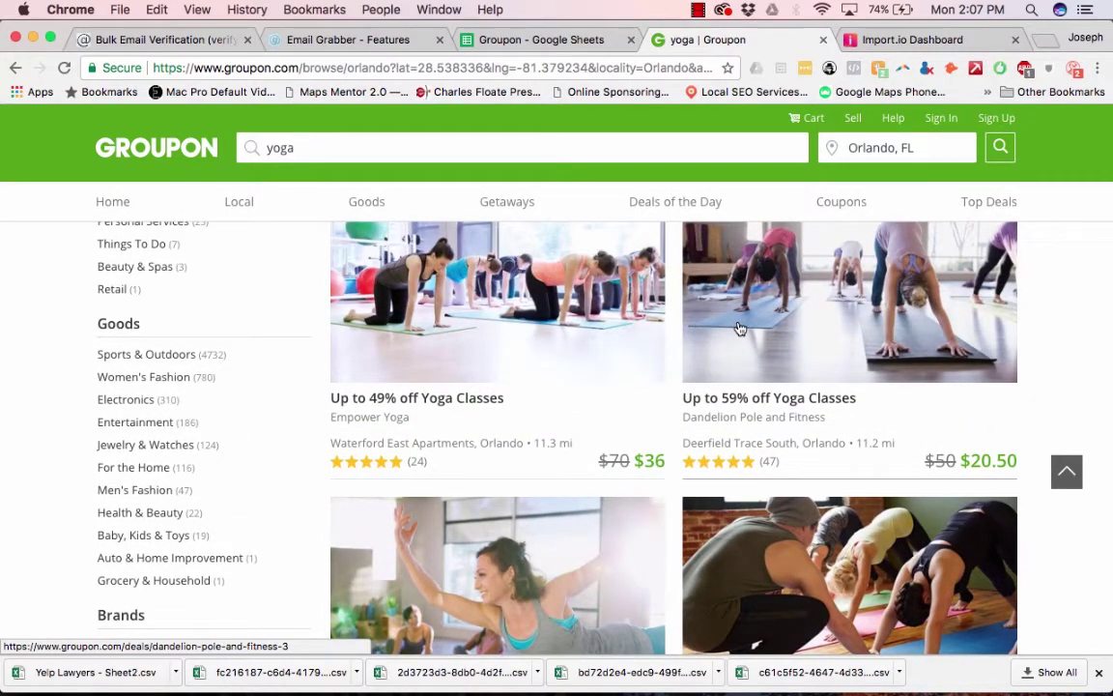
scroll(739, 328, up, 5)
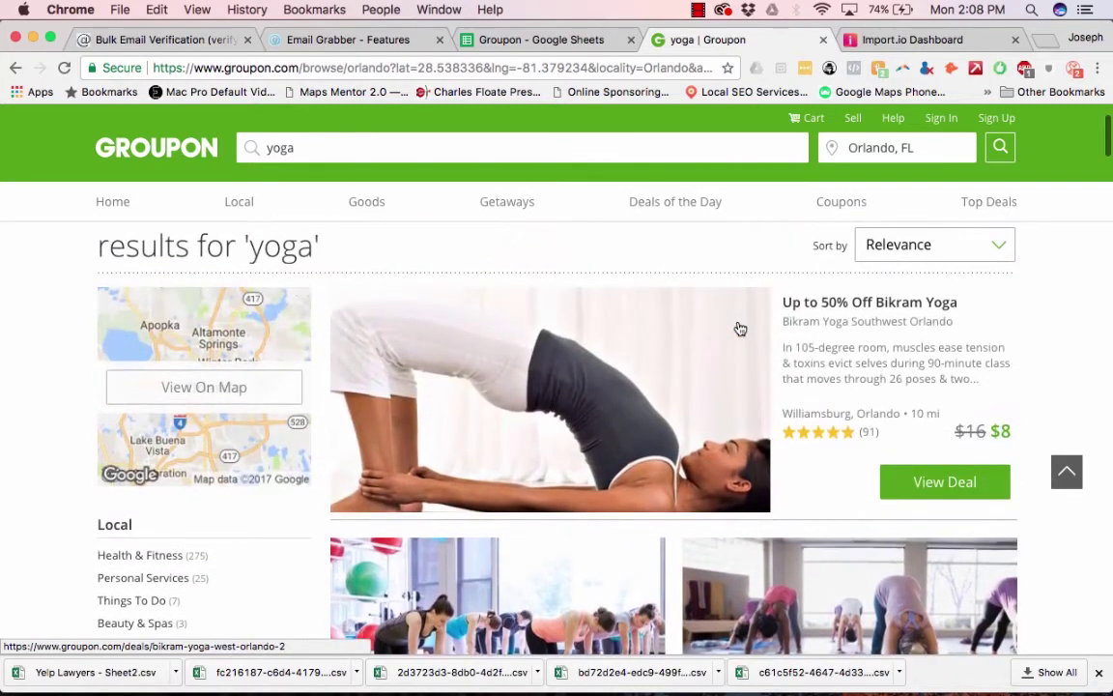
scroll(739, 328, down, 1)
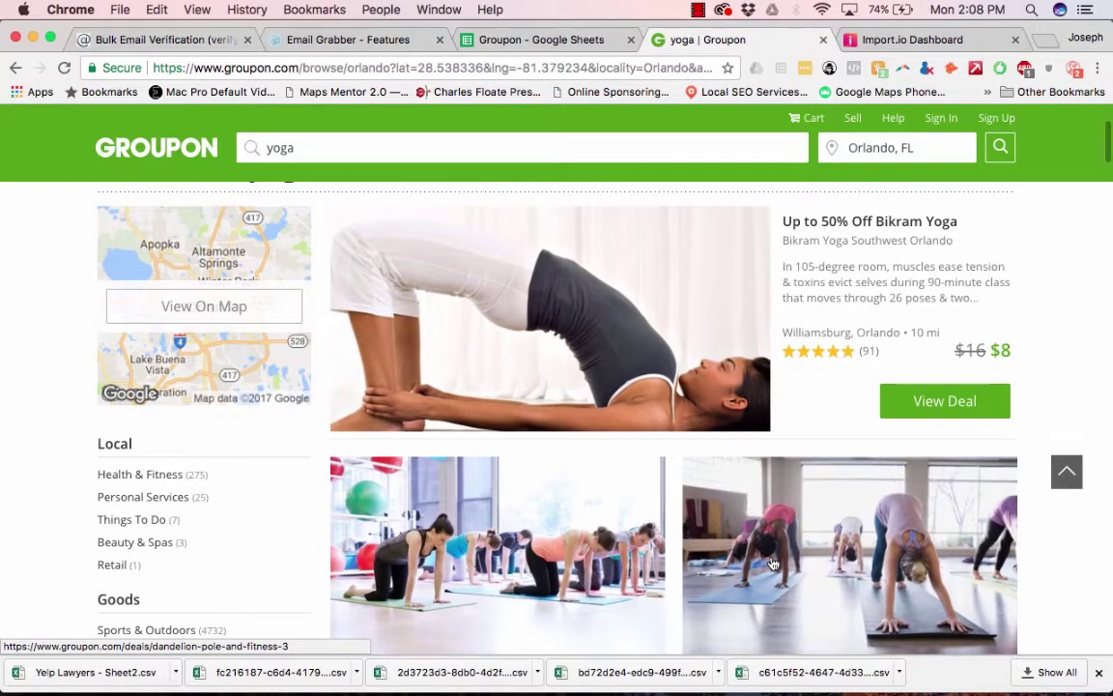
scroll(763, 555, down, 2)
scroll(773, 558, down, 1)
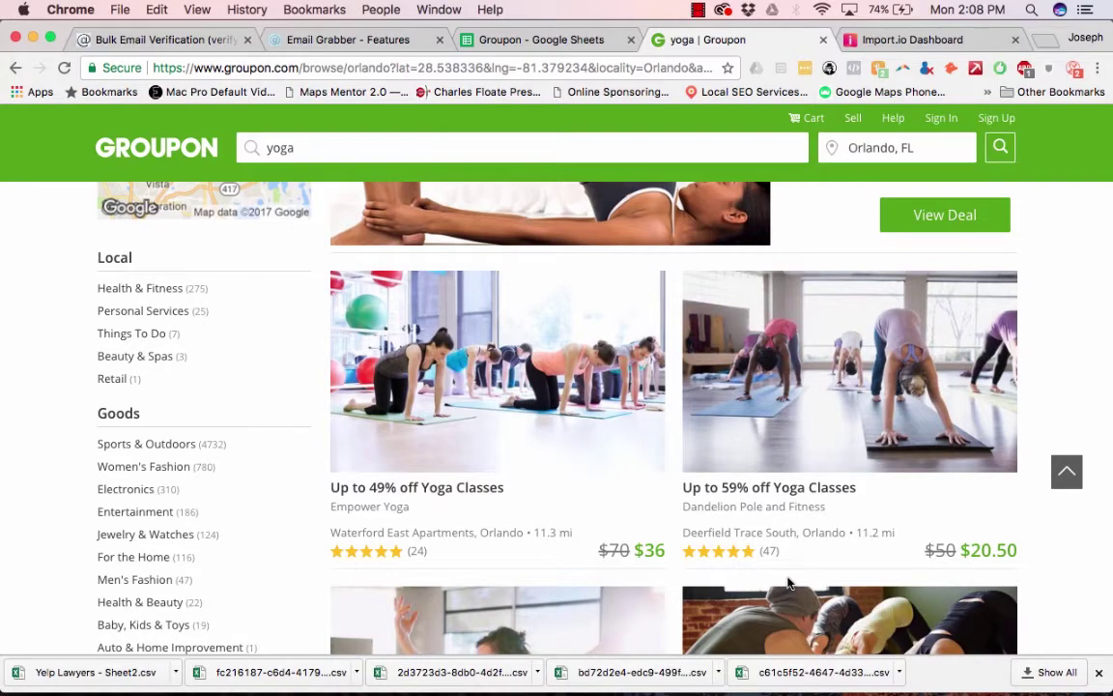
scroll(788, 583, down, 3)
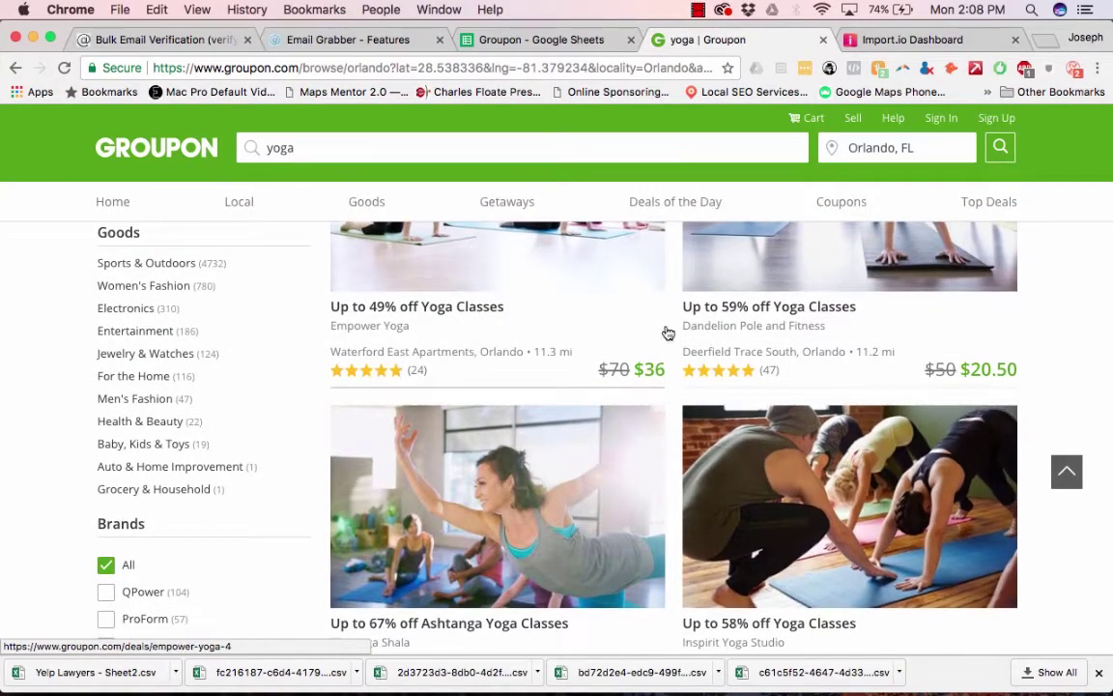
scroll(655, 290, up, 6)
scroll(647, 237, up, 3)
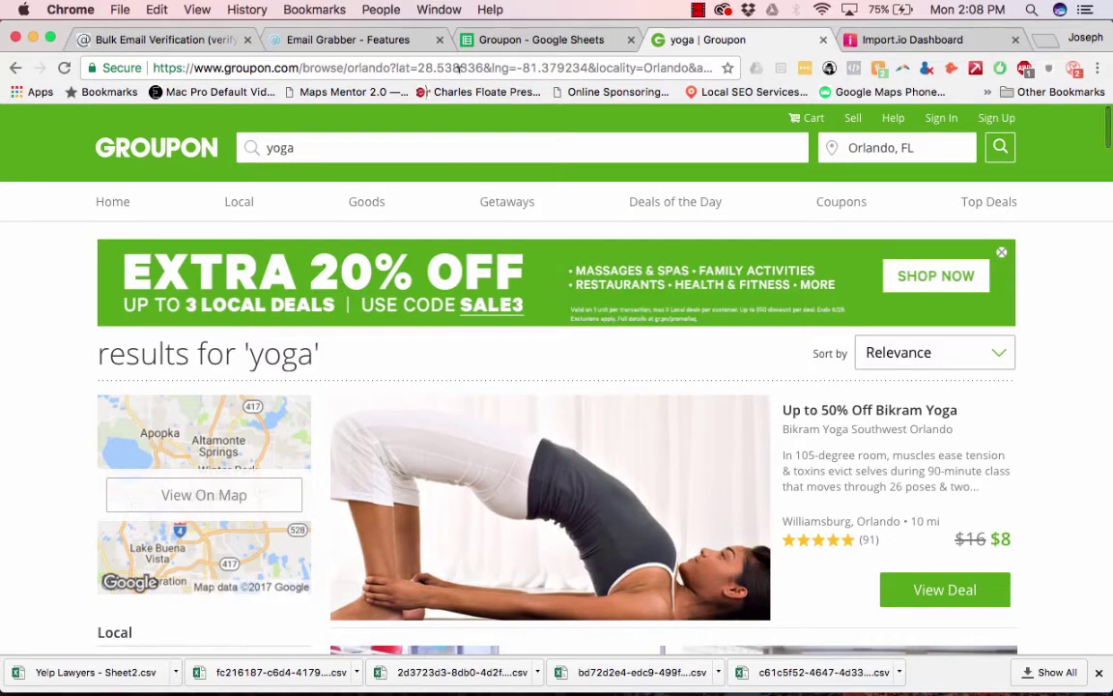
scroll(348, 289, down, 5)
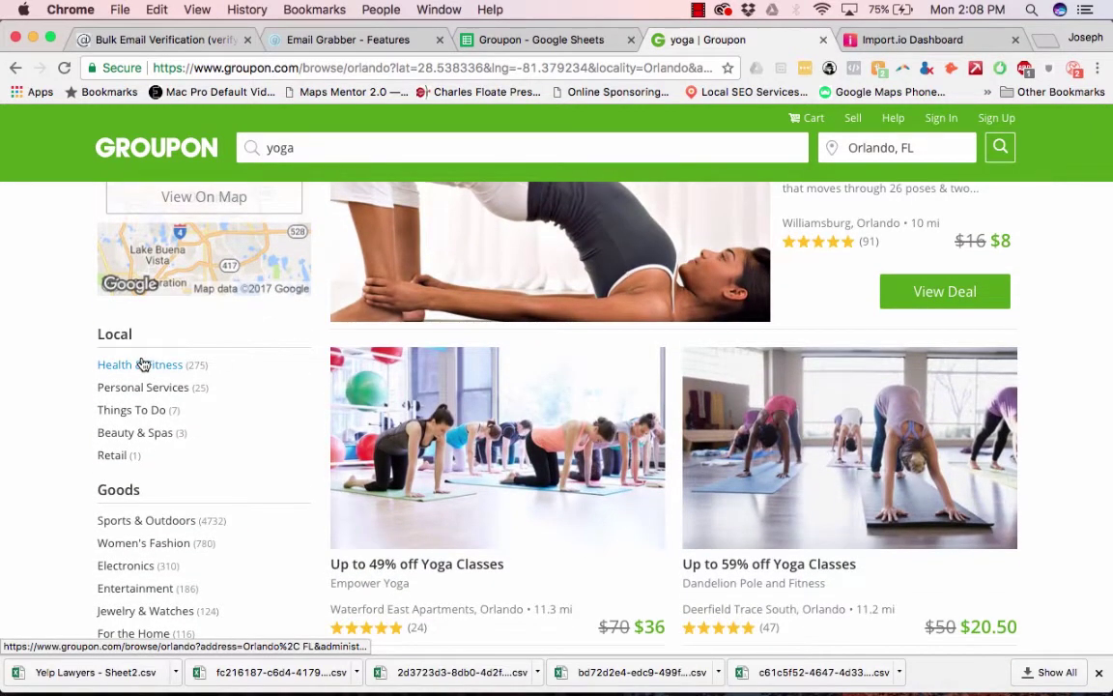
Step: Filter the Orlando yoga results to Health & Fitness > Gyms > Yoga
click(145, 366)
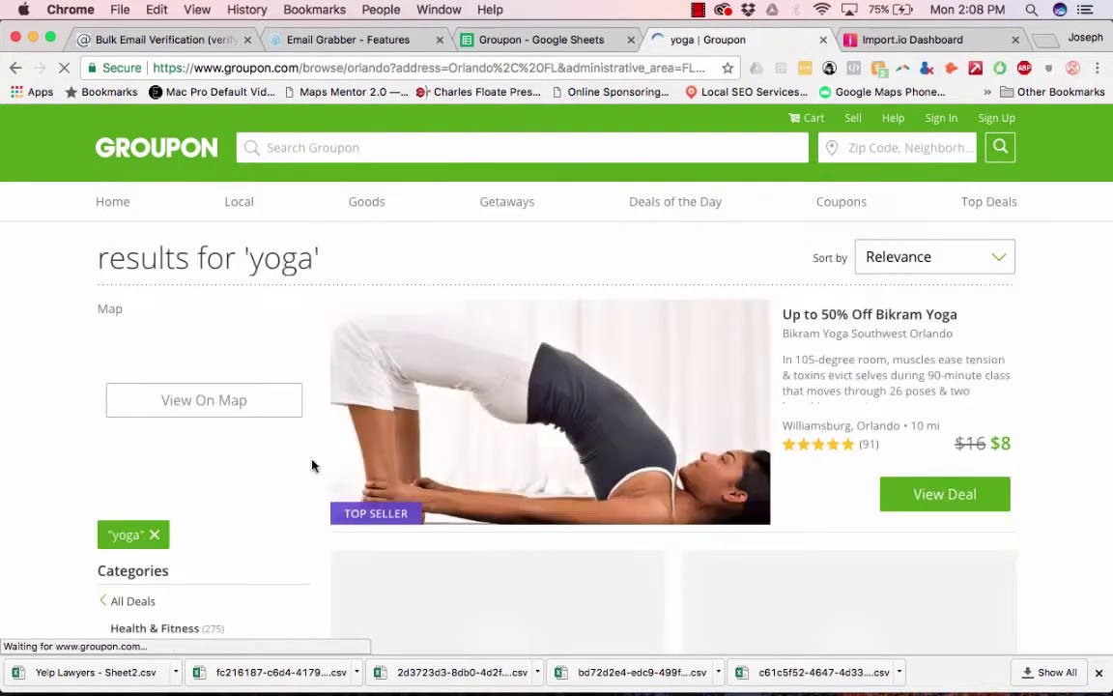
scroll(311, 460, down, 3)
scroll(311, 458, down, 2)
scroll(232, 454, down, 2)
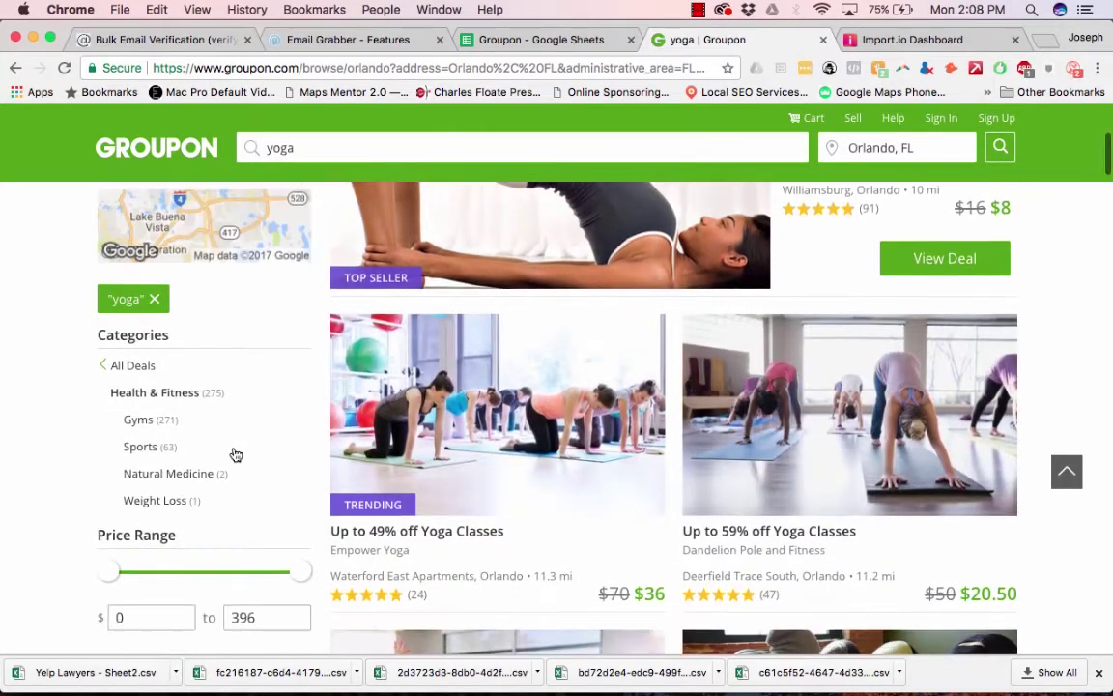
click(138, 423)
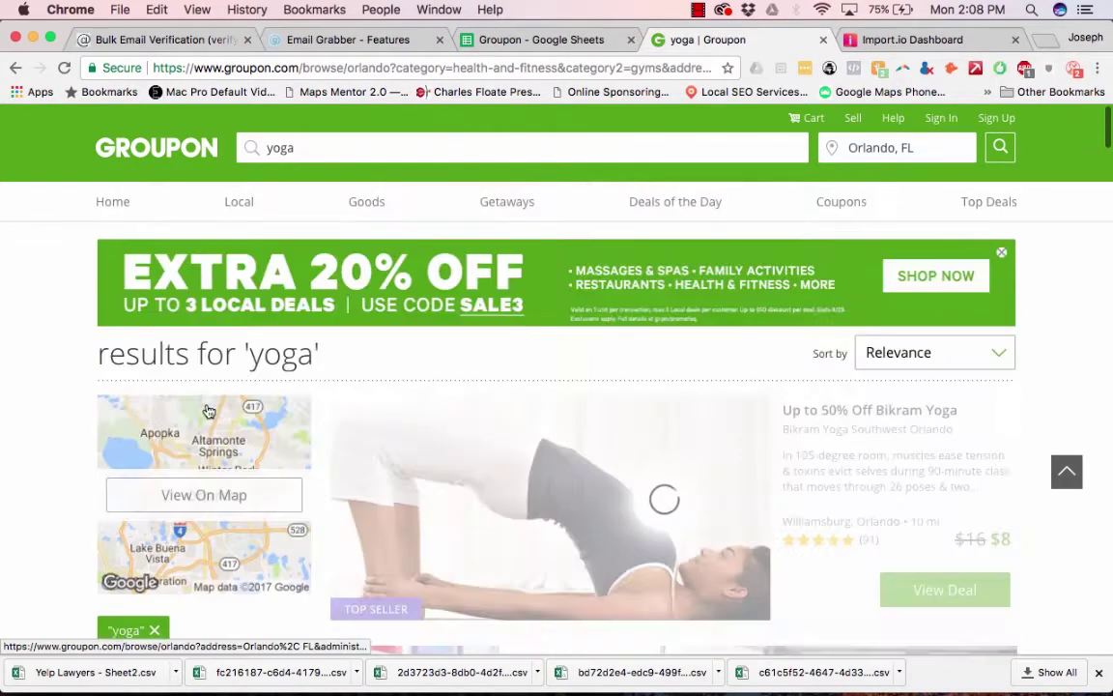
scroll(248, 385, down, 5)
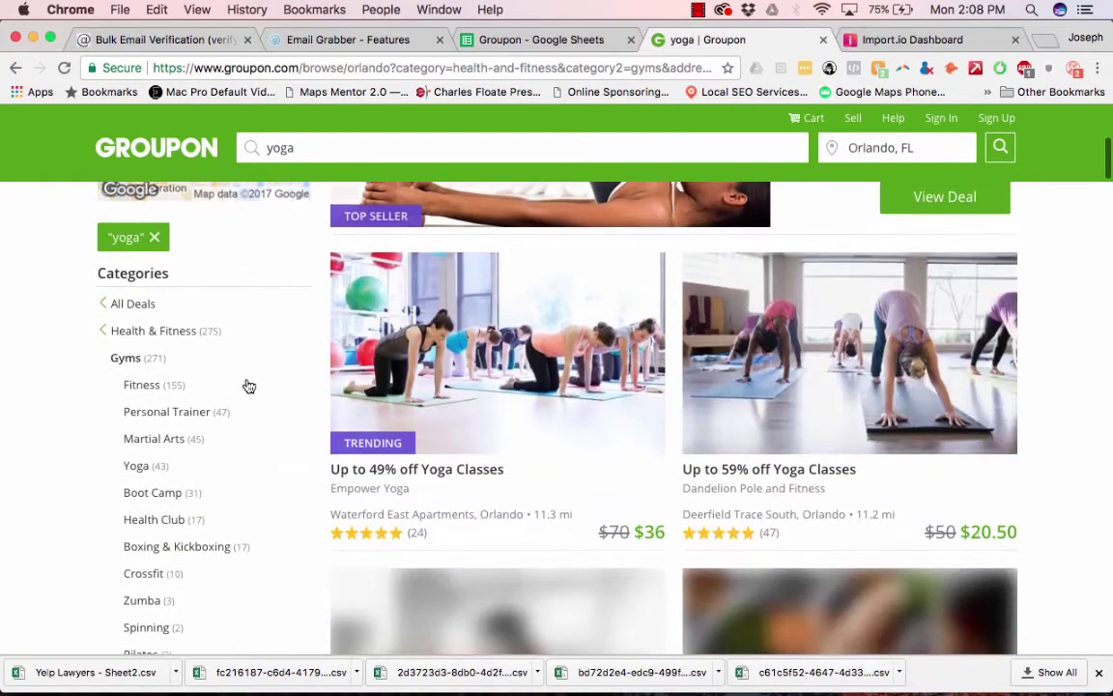
scroll(248, 385, down, 1)
click(136, 413)
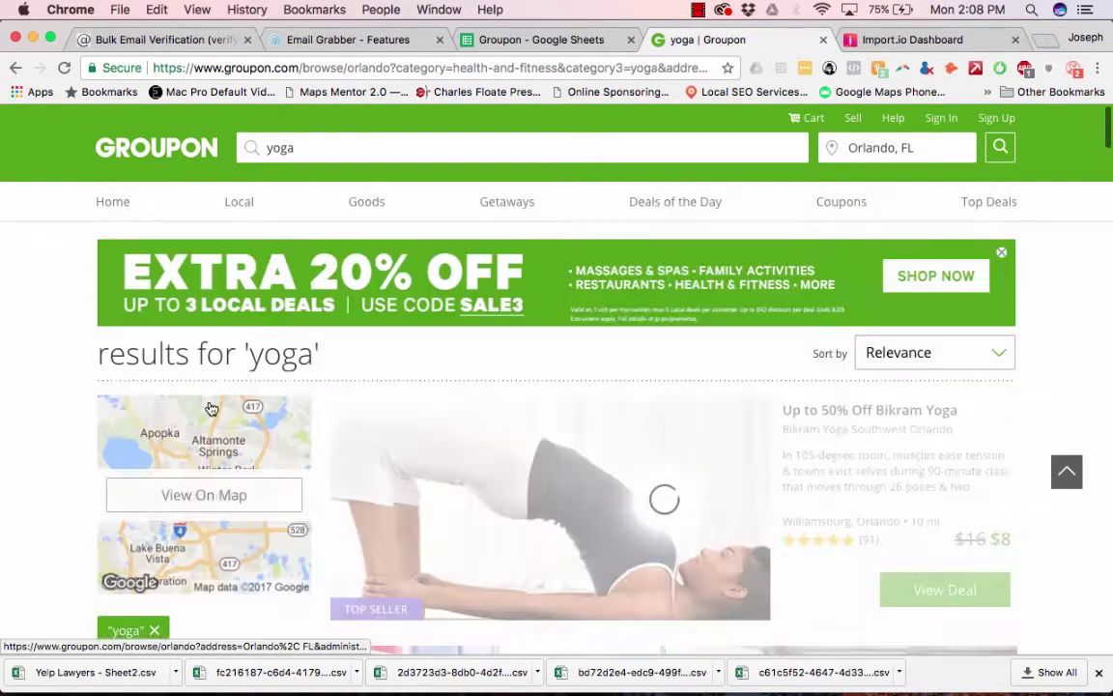
scroll(386, 369, down, 10)
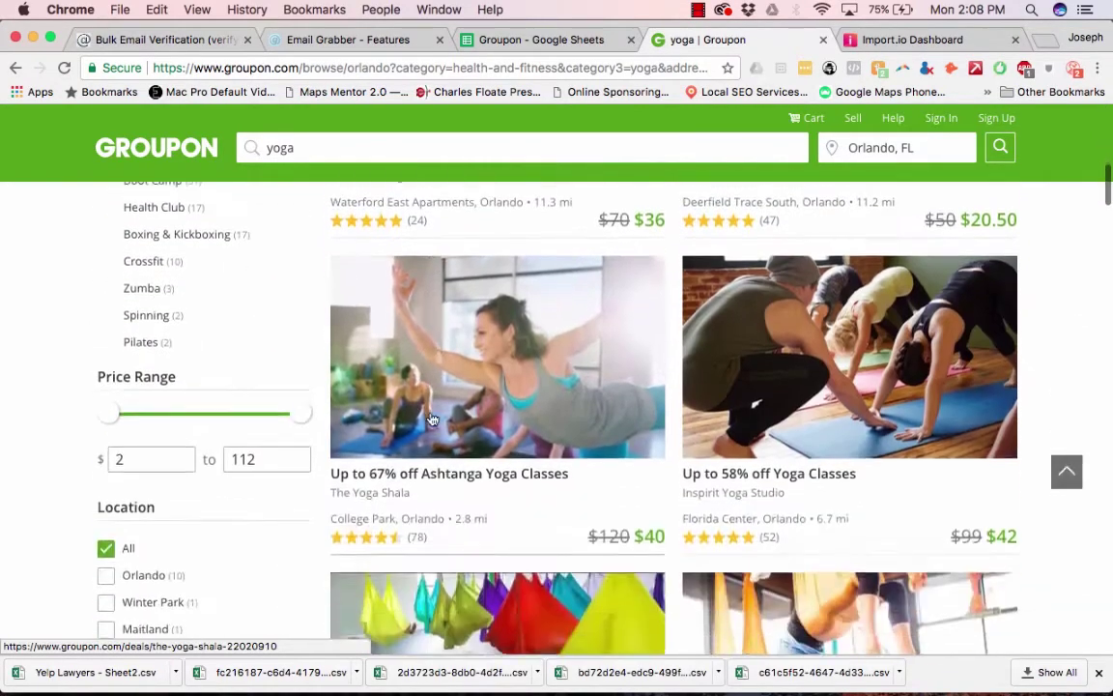
scroll(431, 419, up, 5)
Step: Paste the filtered Orlando results address into cell A1 of the Groupon sheet
click(315, 66)
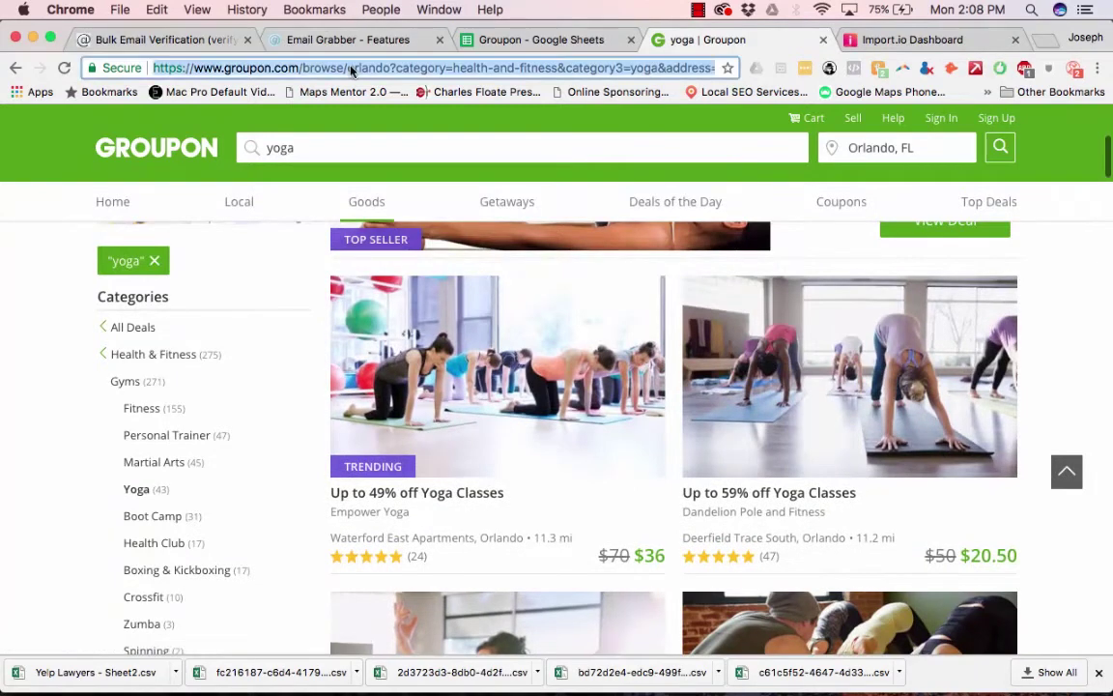
click(488, 39)
click(92, 241)
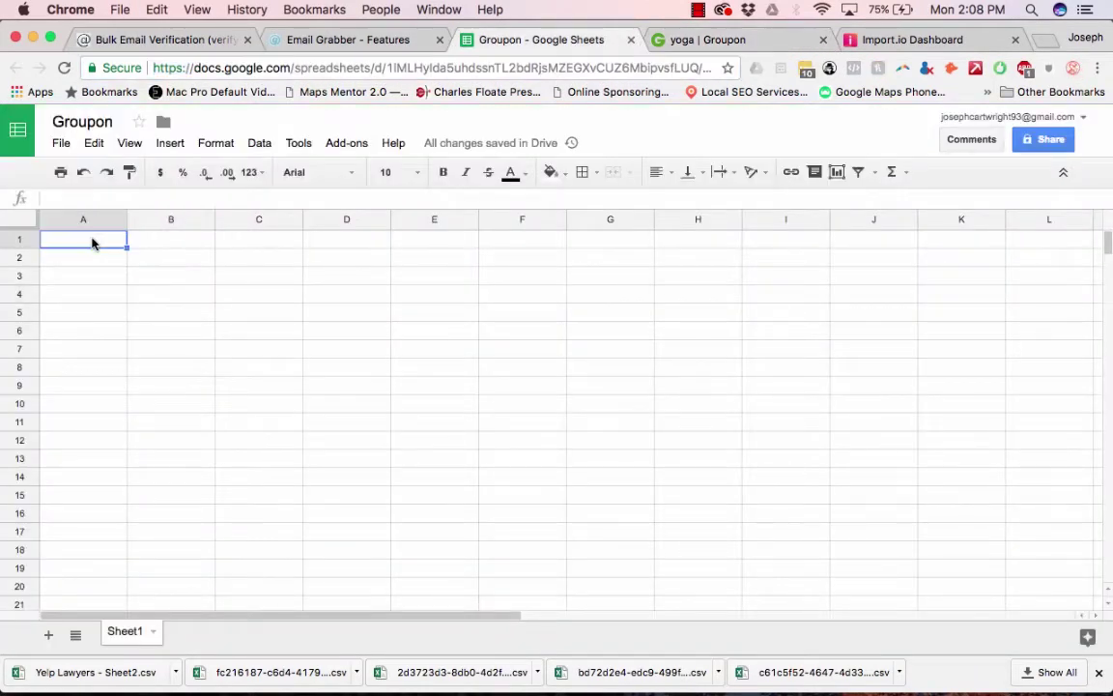
key(ctrl+v)
click(851, 44)
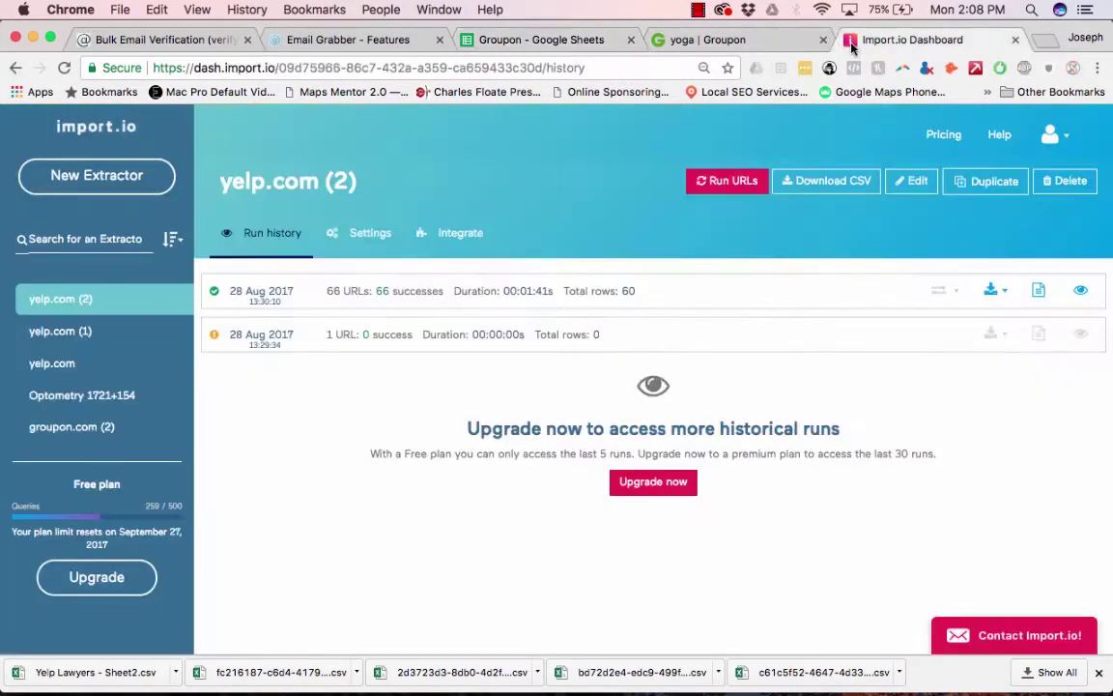
click(705, 39)
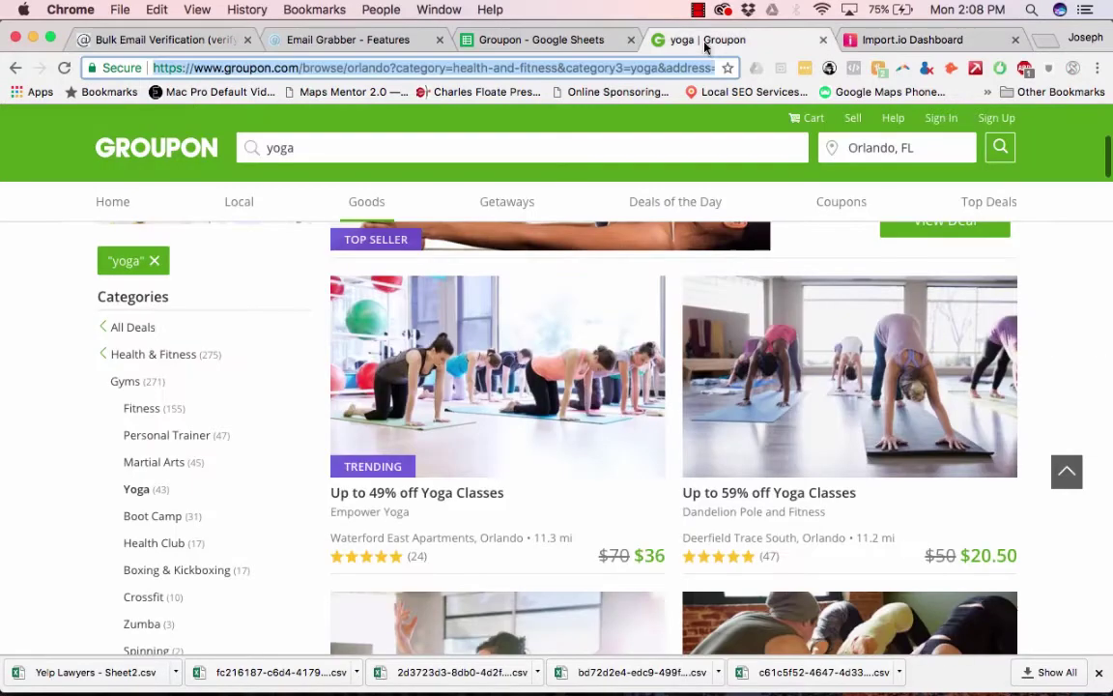
Step: Switch the location to Miami, FL and filter to Health & Fitness > Gyms > Yoga
click(857, 147)
text(miami)
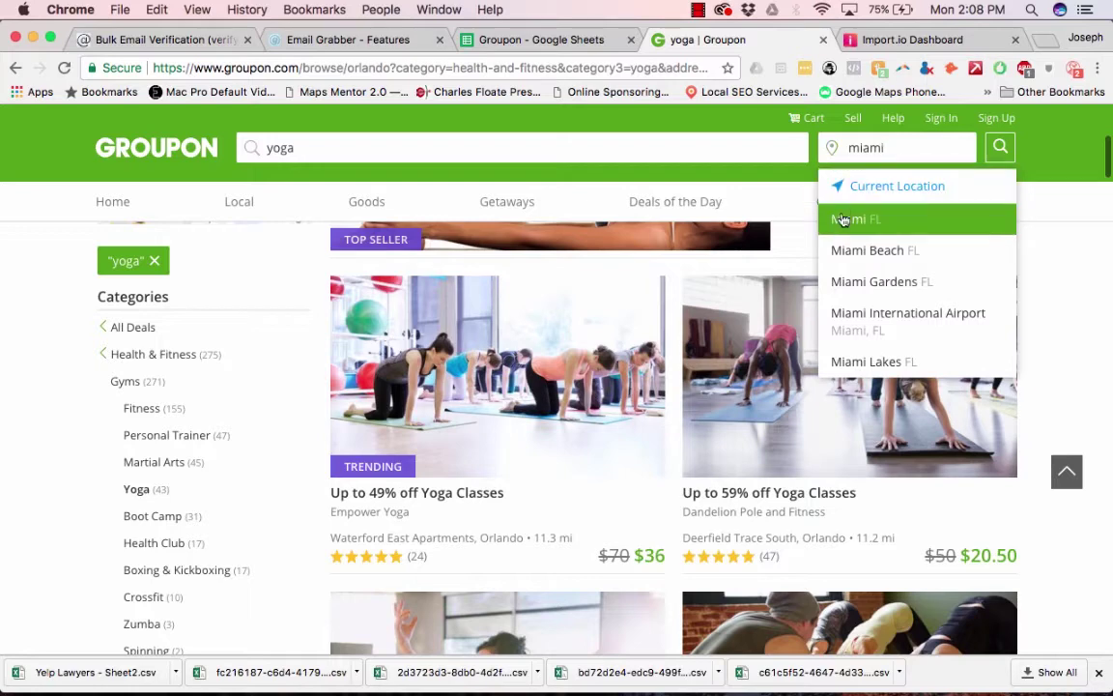
click(842, 216)
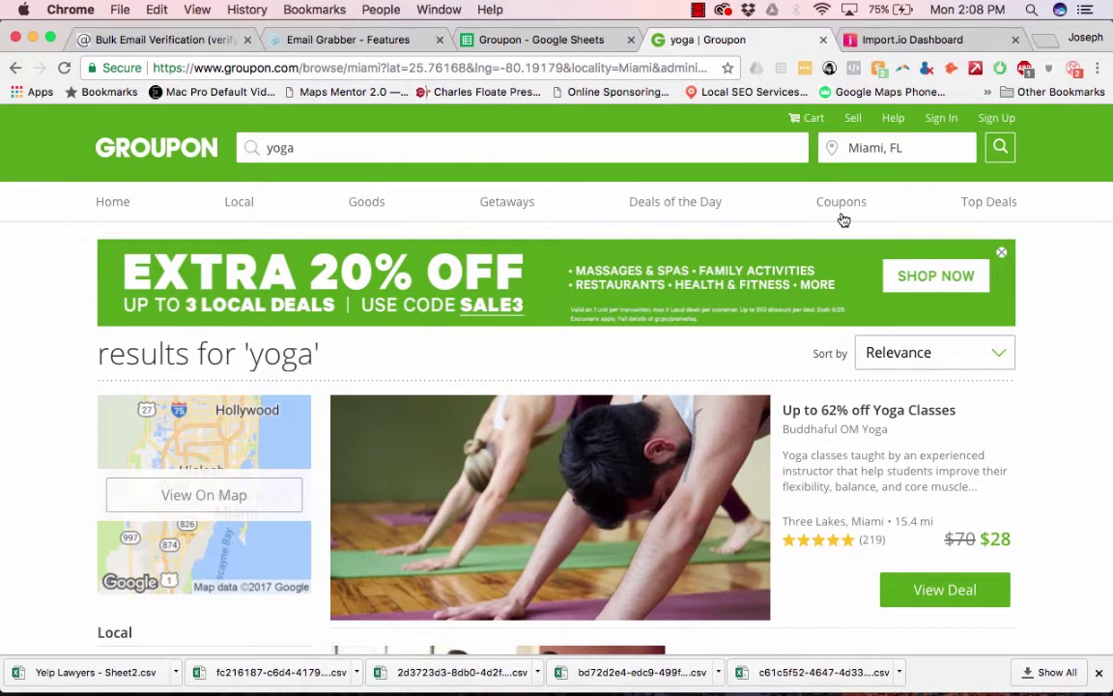
scroll(686, 349, down, 5)
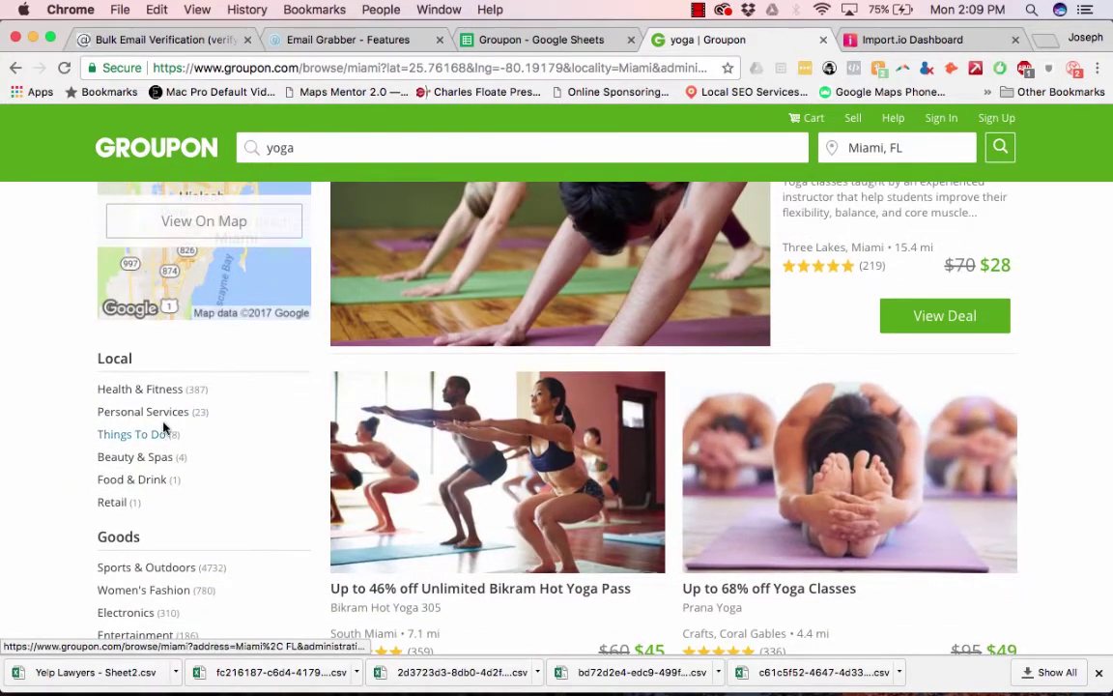
click(131, 392)
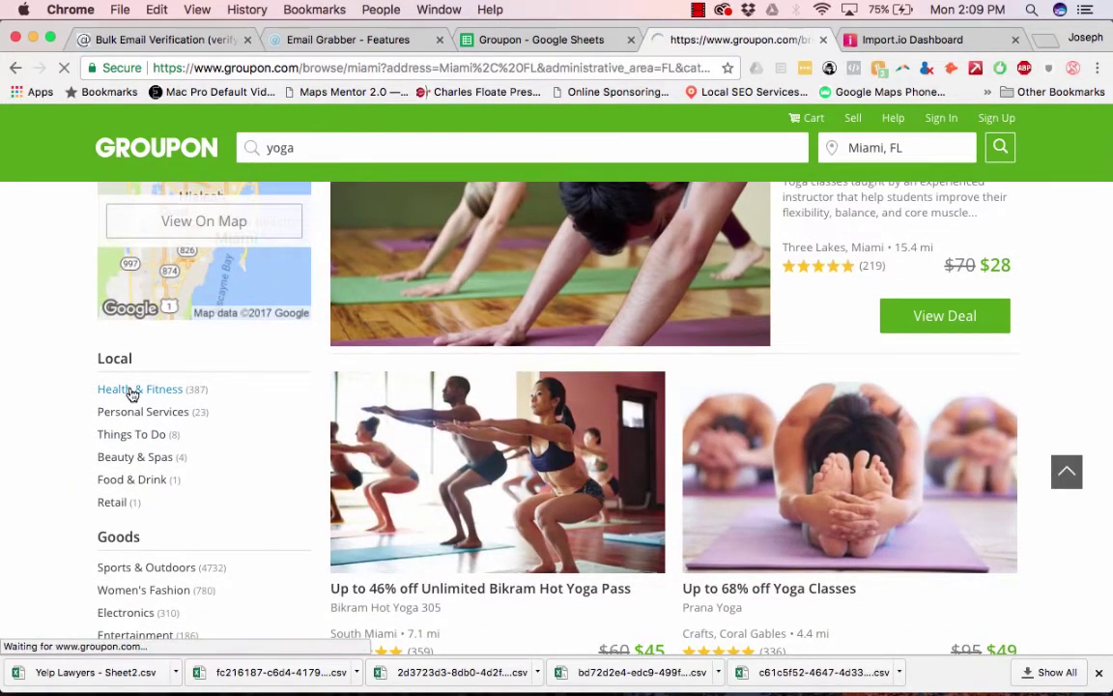
scroll(174, 492, down, 5)
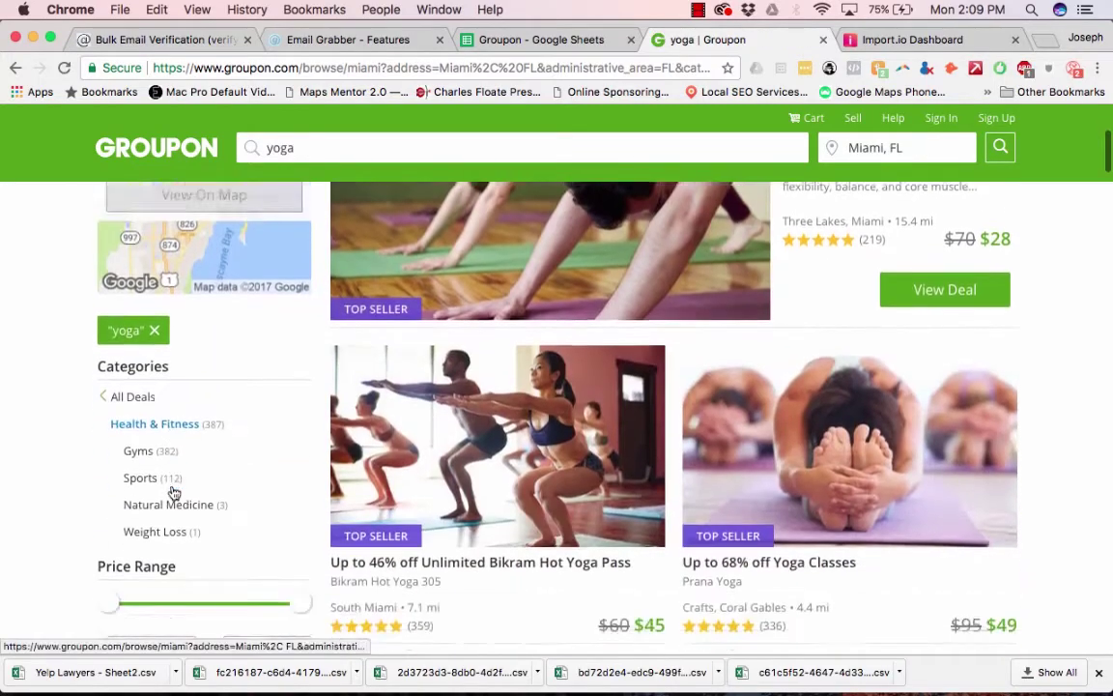
click(138, 426)
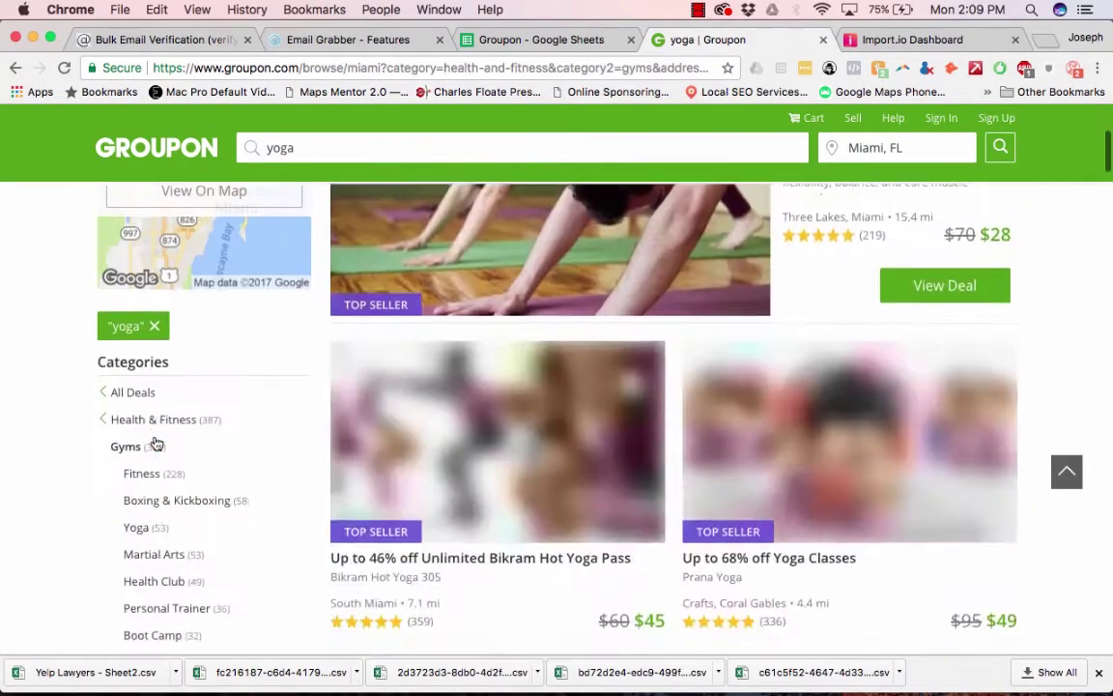
scroll(150, 452, down, 2)
click(131, 455)
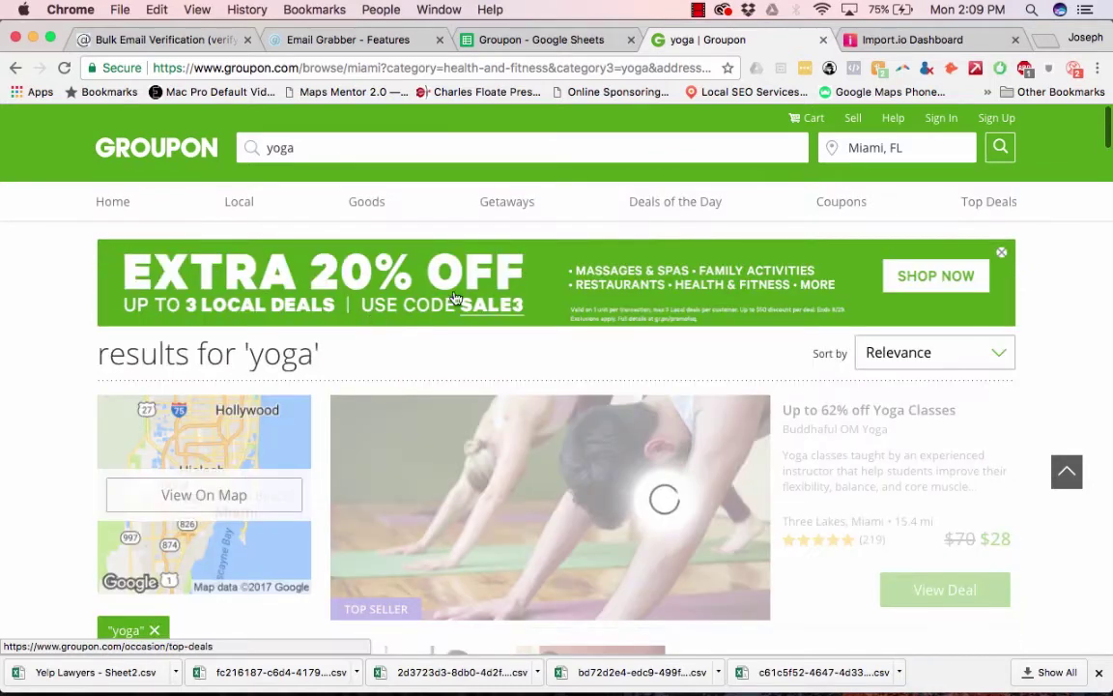
Step: Paste the Miami yoga results address into cell A2
click(444, 66)
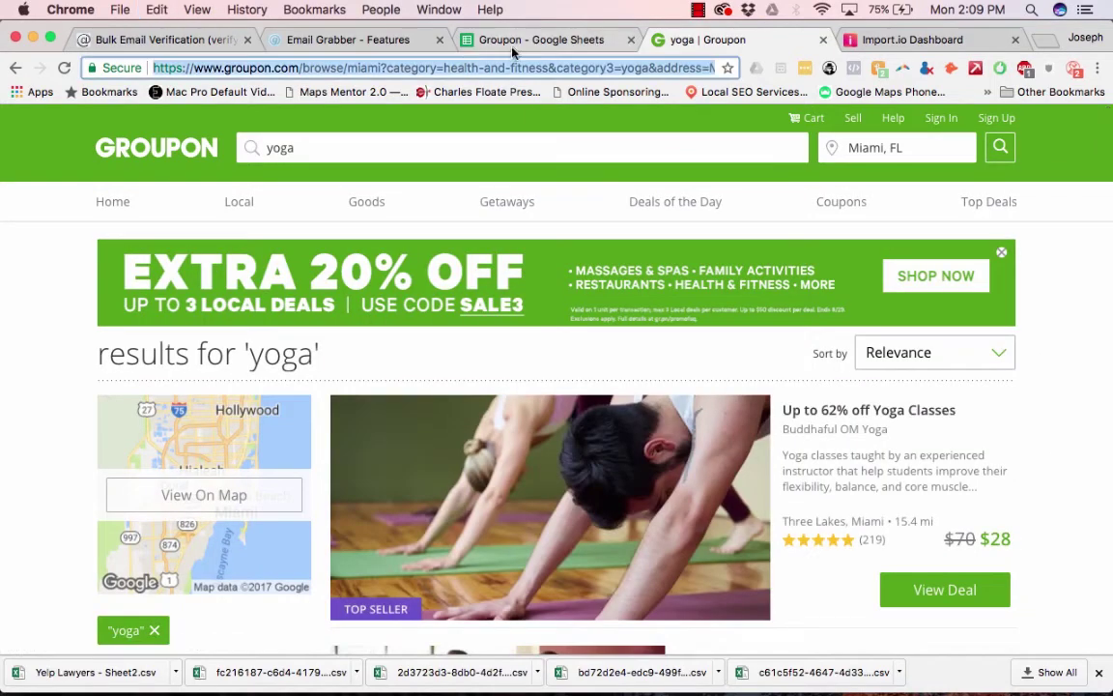
click(512, 45)
click(59, 263)
key(super+v)
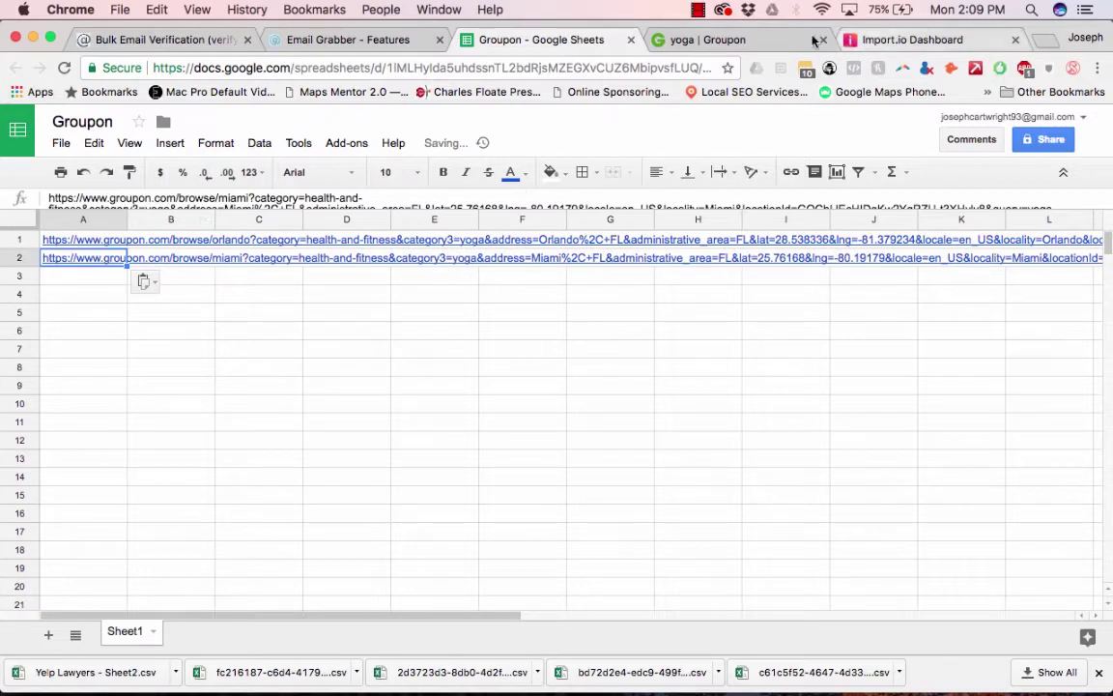
Step: Change the location to Pensacola, FL and filter to Health & Fitness > Gyms > Yoga
click(750, 42)
click(863, 151)
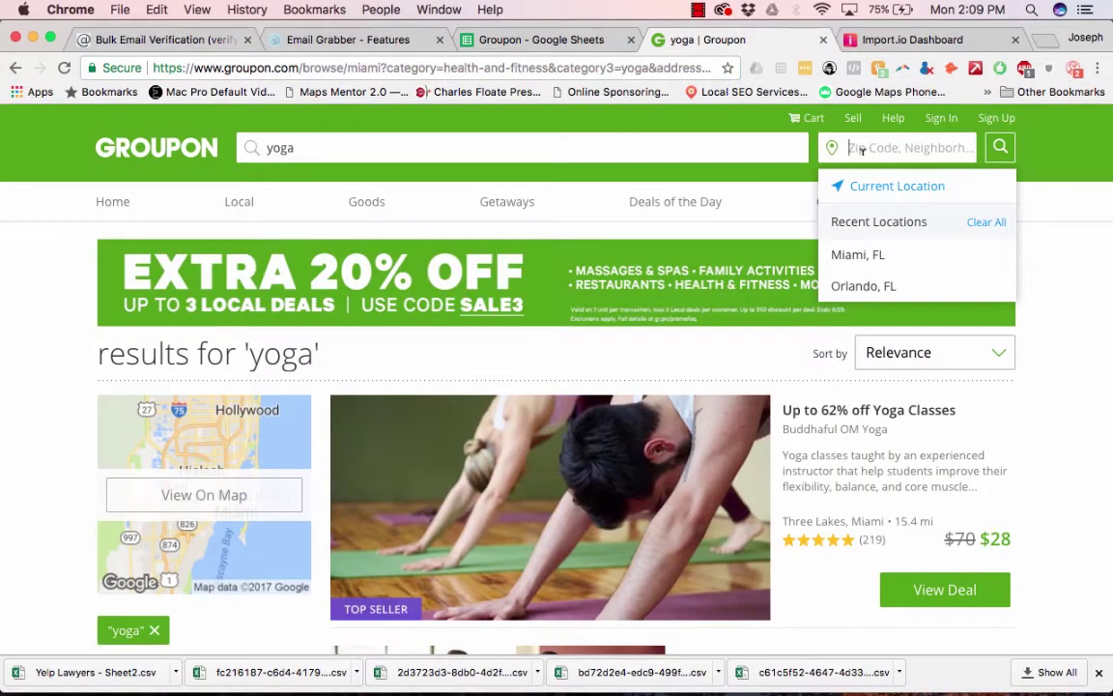
text(pensaco)
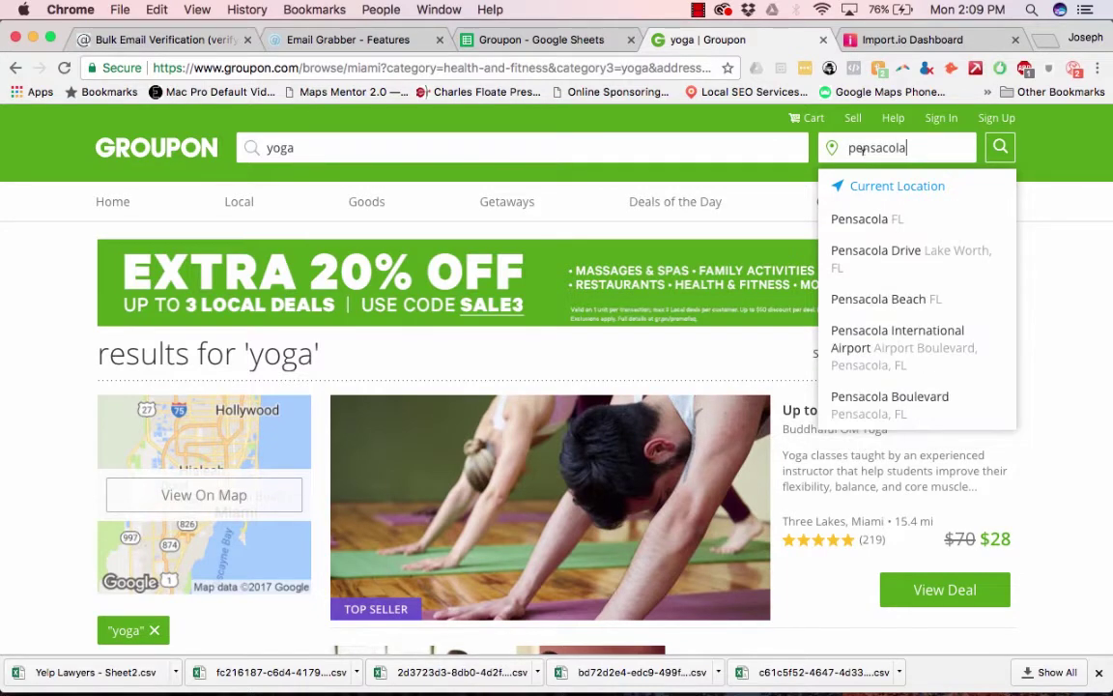
text(la)
click(850, 219)
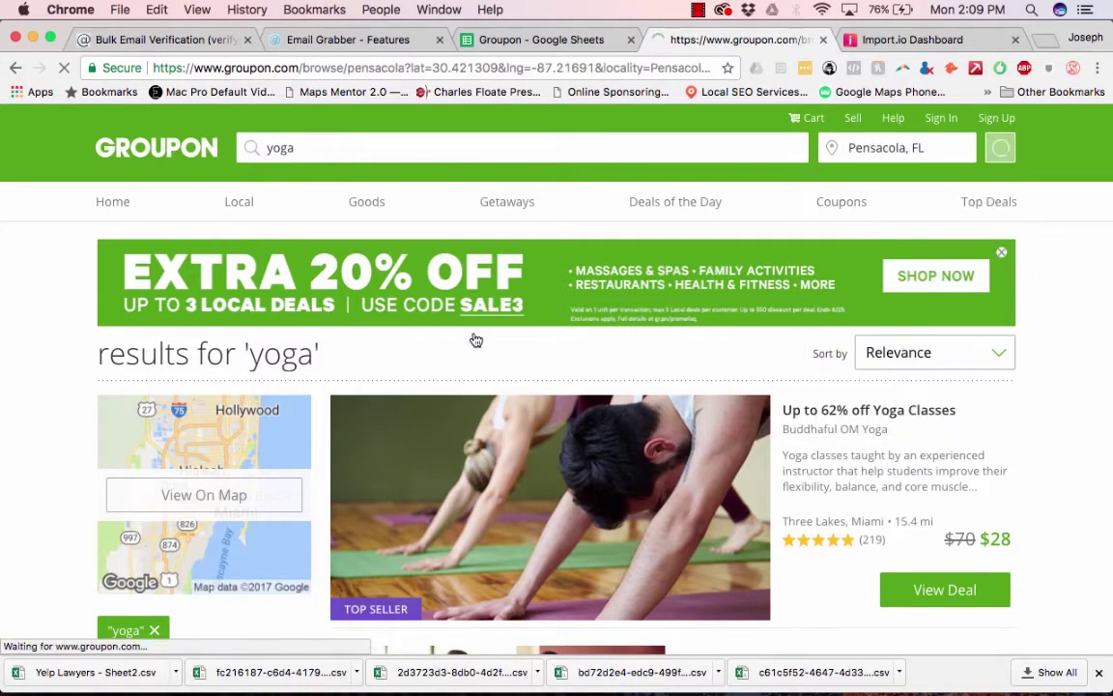
scroll(471, 341, down, 4)
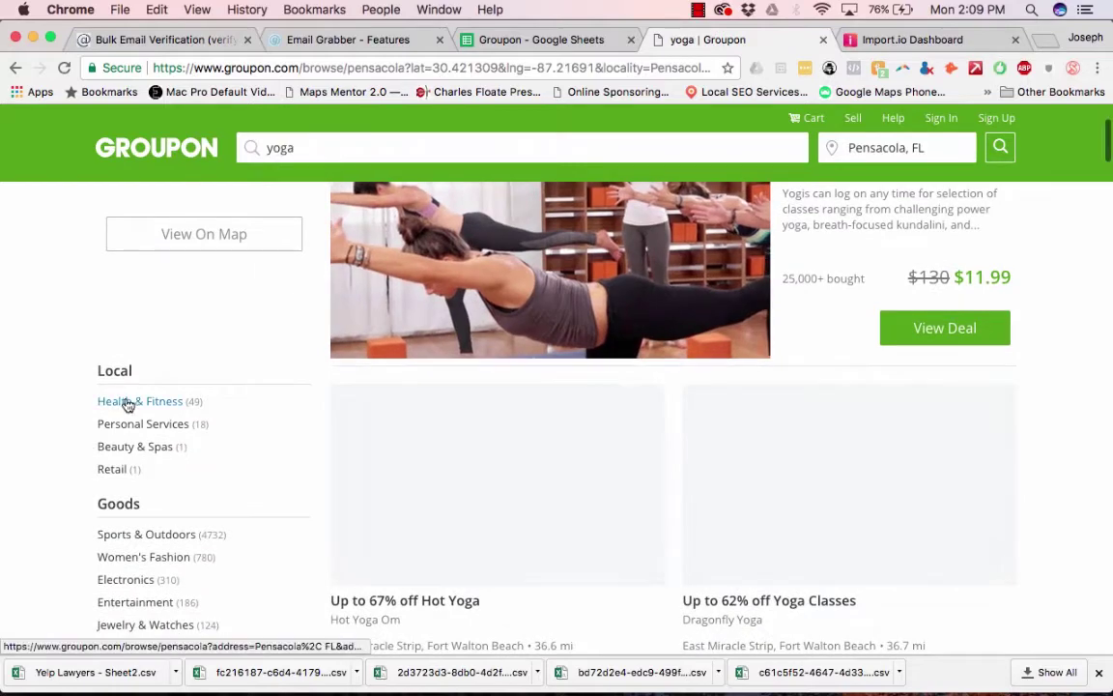
click(129, 402)
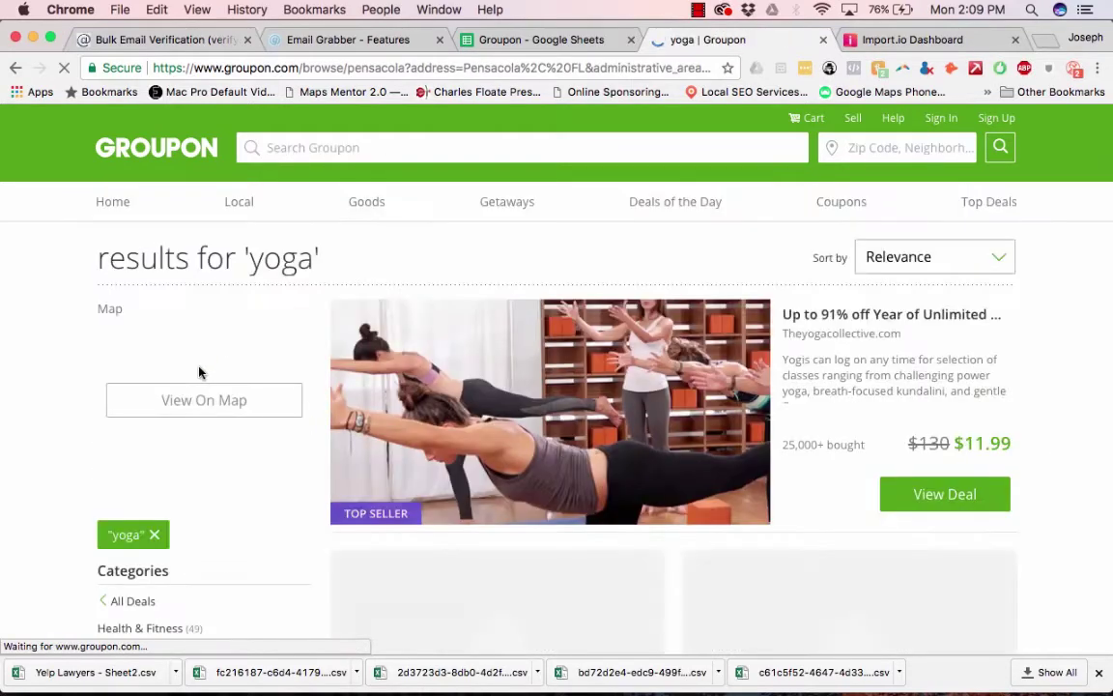
scroll(199, 372, down, 3)
click(136, 471)
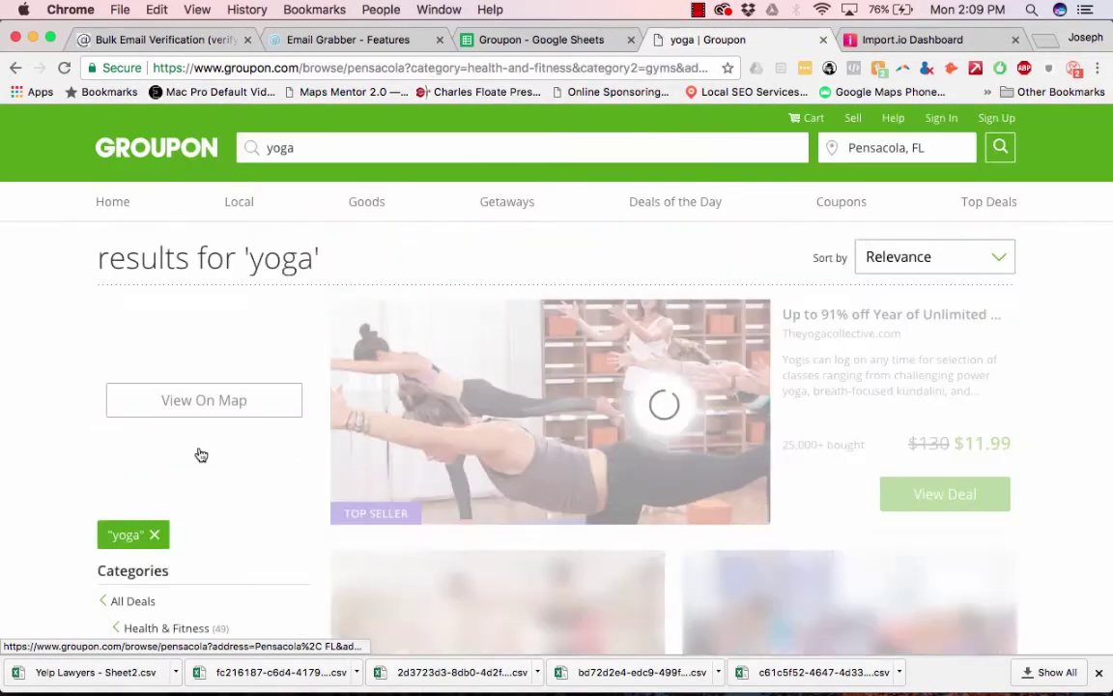
scroll(204, 454, down, 5)
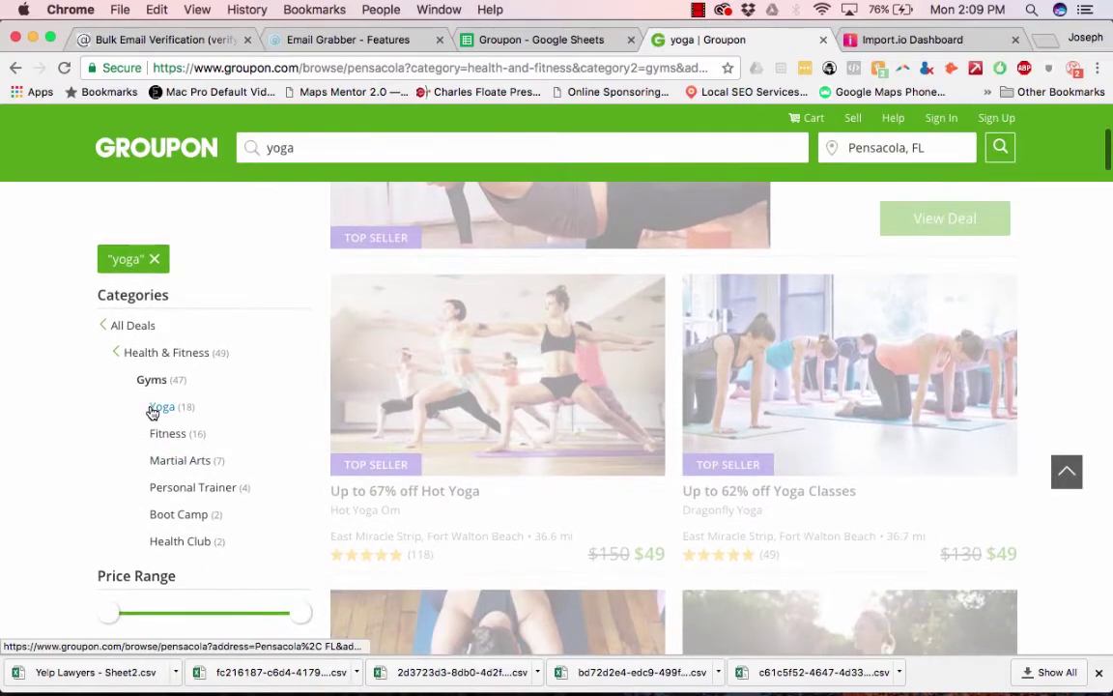
click(145, 407)
Step: Paste the Pensacola address into A3, then copy the Orlando address from A1
click(349, 66)
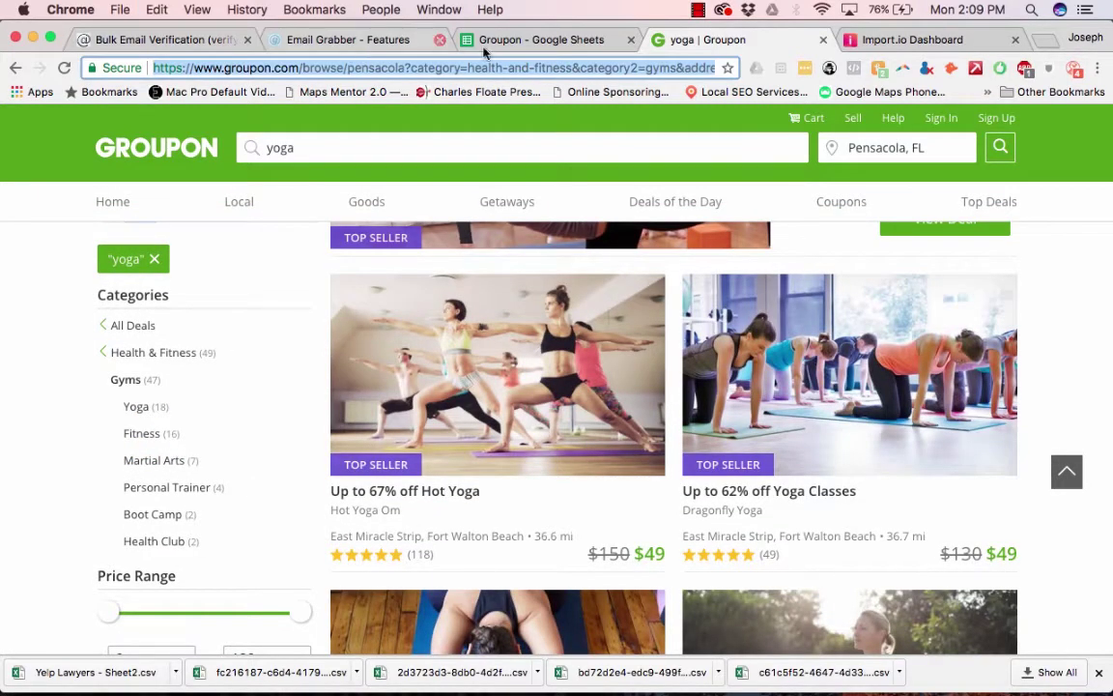
click(522, 41)
click(90, 281)
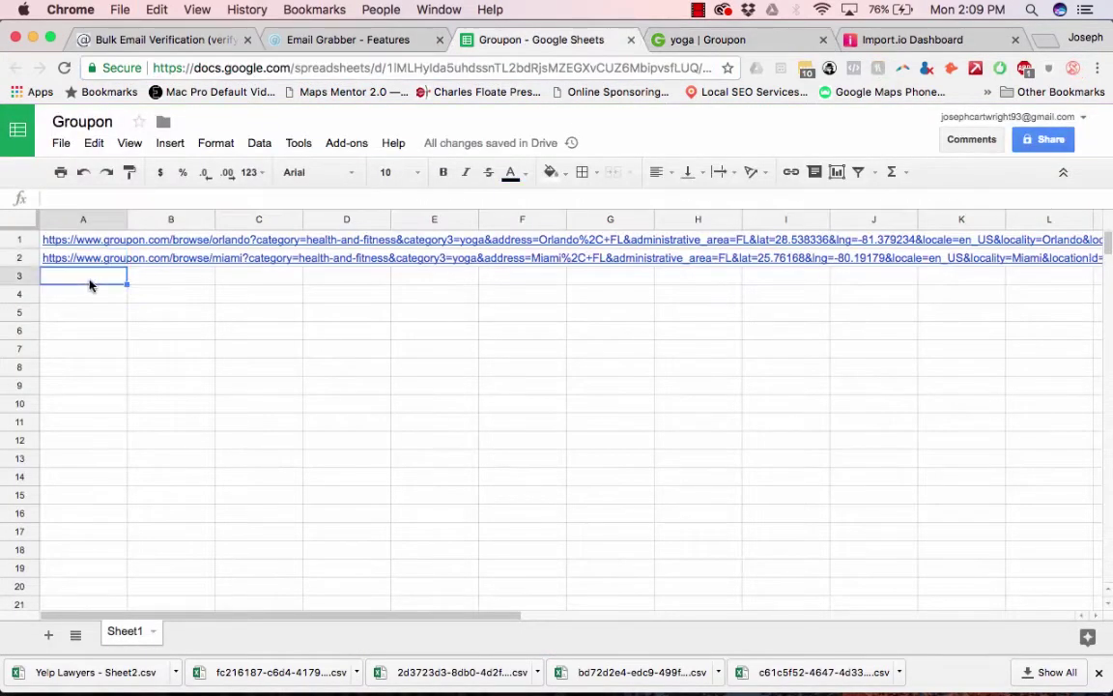
key(super+v)
click(85, 240)
key(super+c)
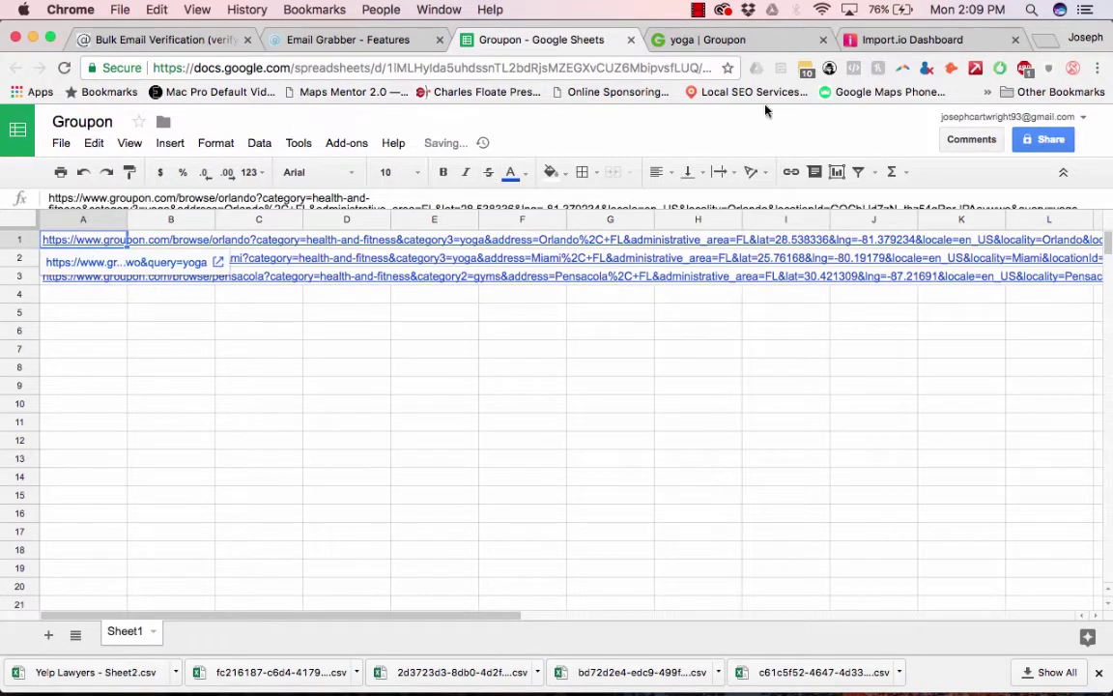
Step: Create a new import.io extractor from the Orlando yoga results URL
click(884, 40)
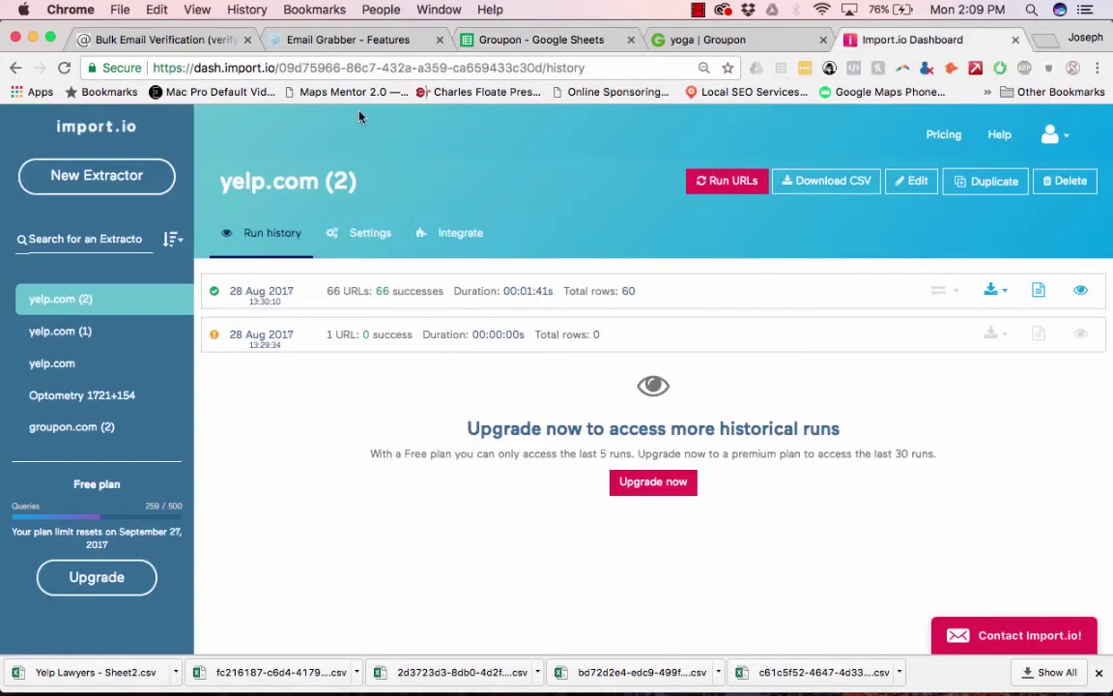
click(57, 173)
key(super+v)
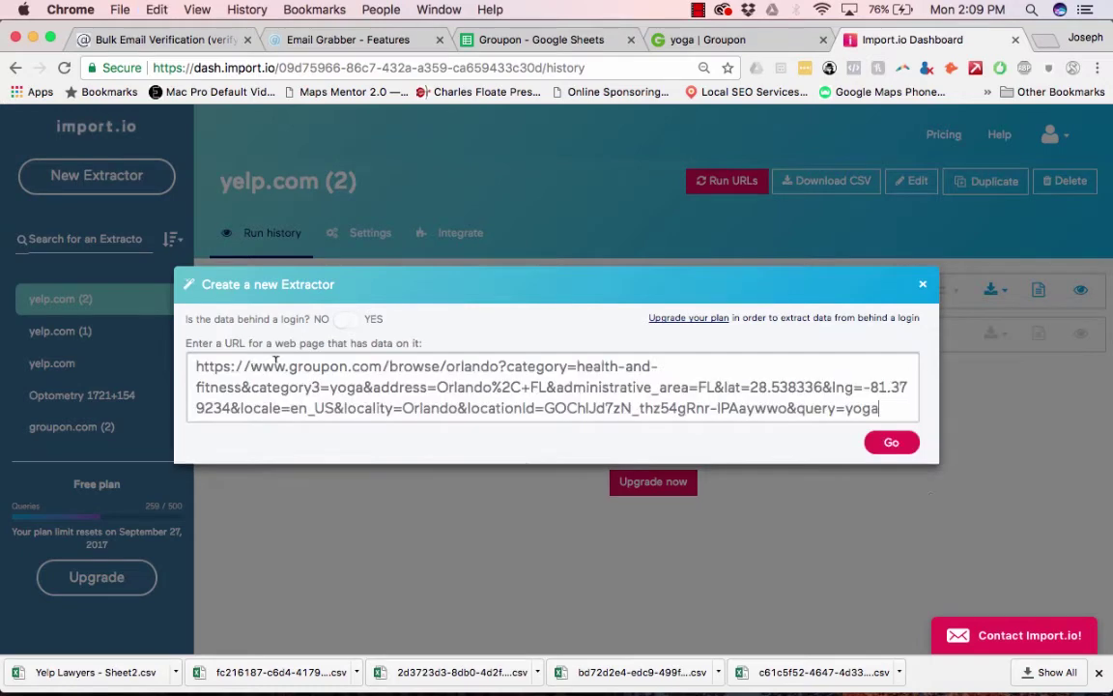
click(892, 443)
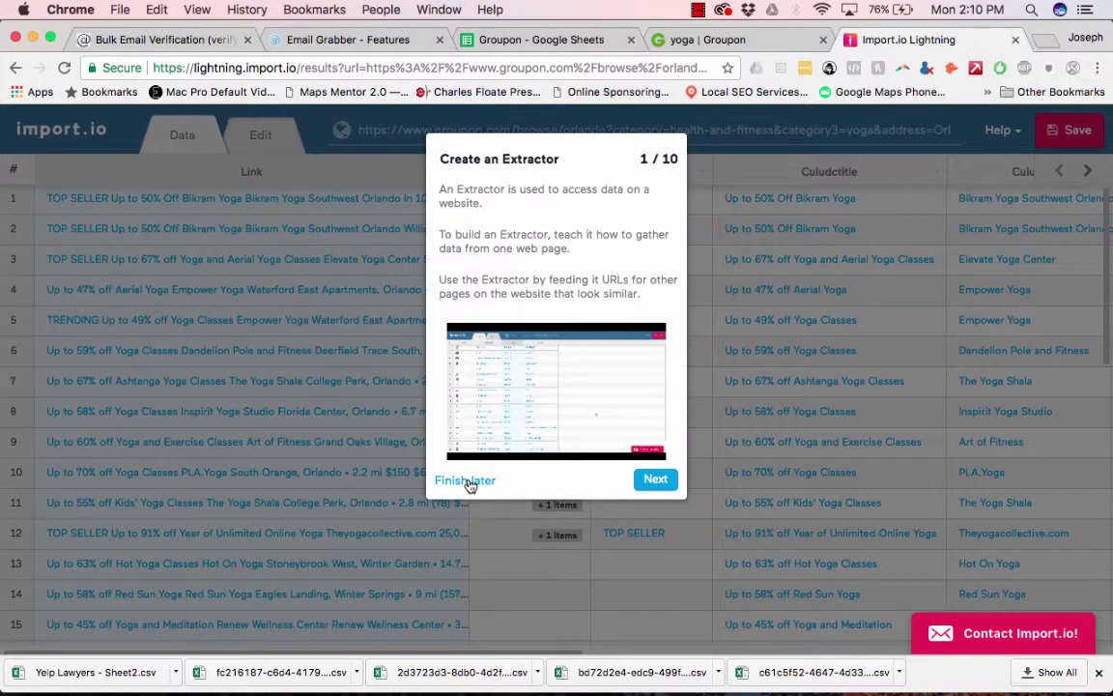
Step: Skip the intro tour and scroll the Edit-view preview of the Orlando deals
click(466, 481)
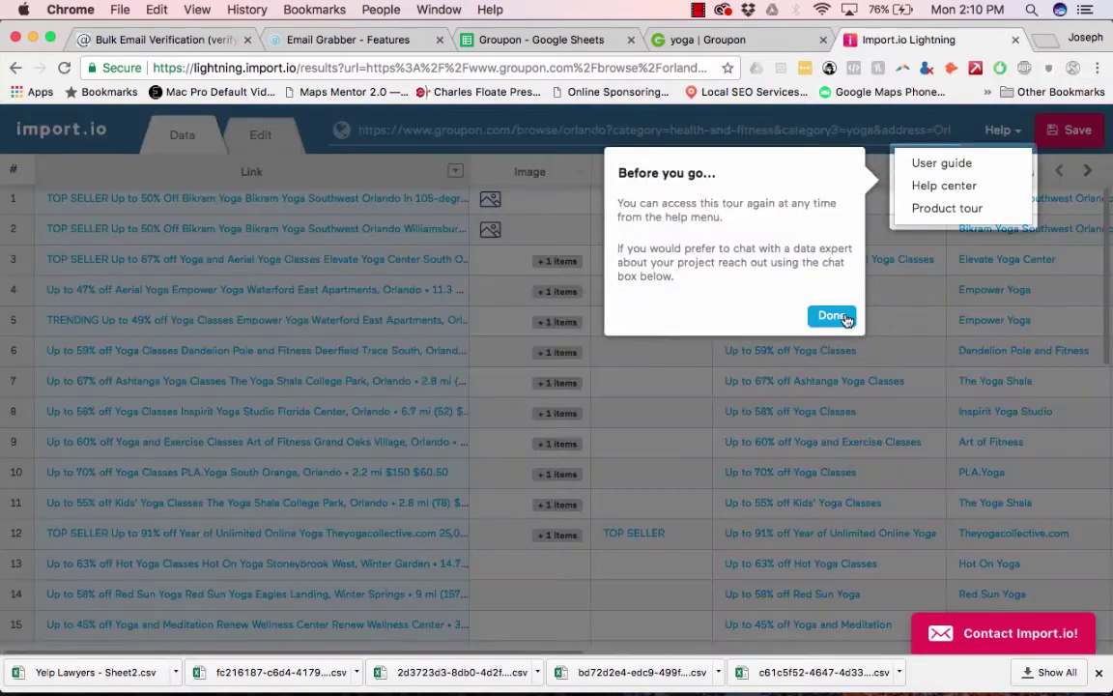
click(831, 316)
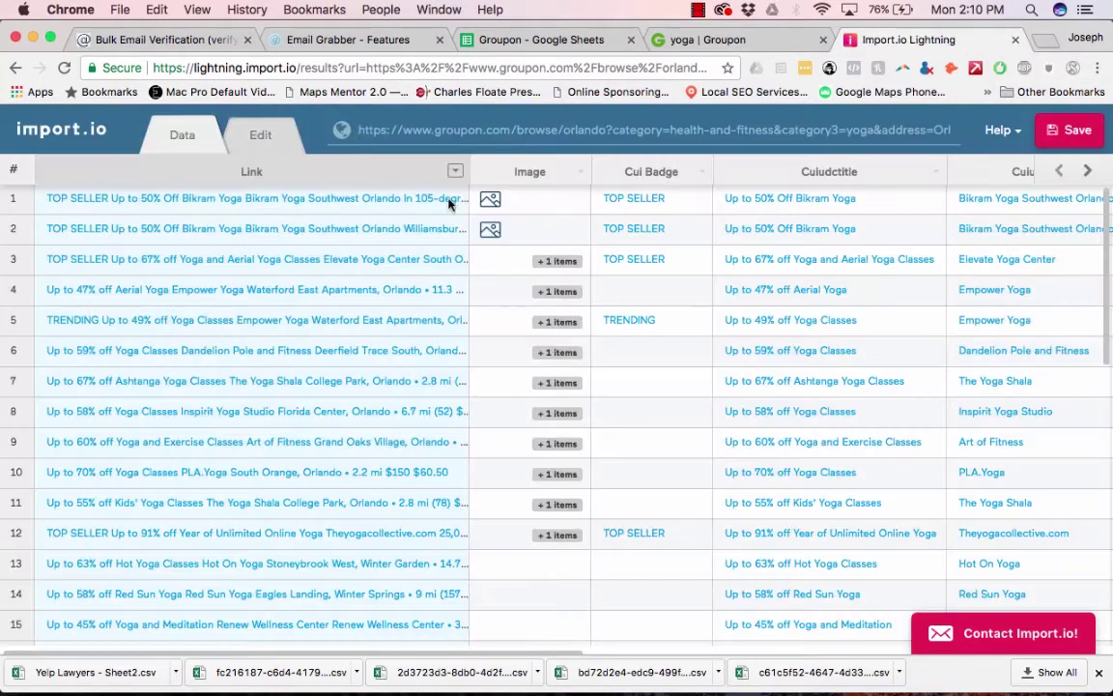
click(263, 137)
scroll(451, 387, down, 10)
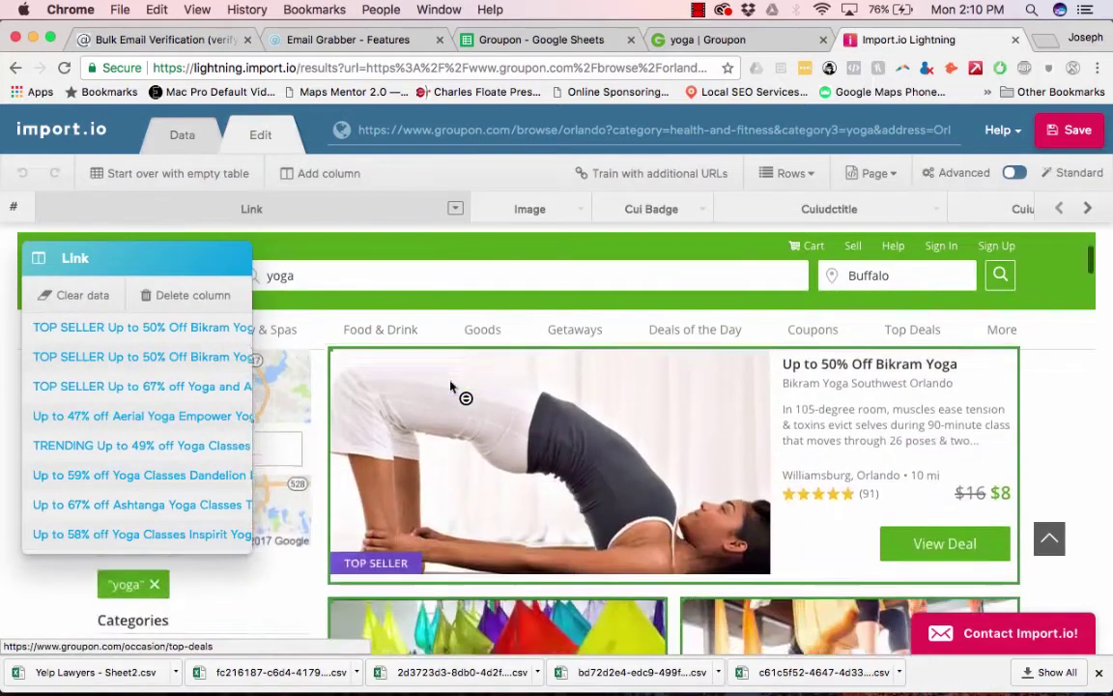
scroll(454, 435, down, 3)
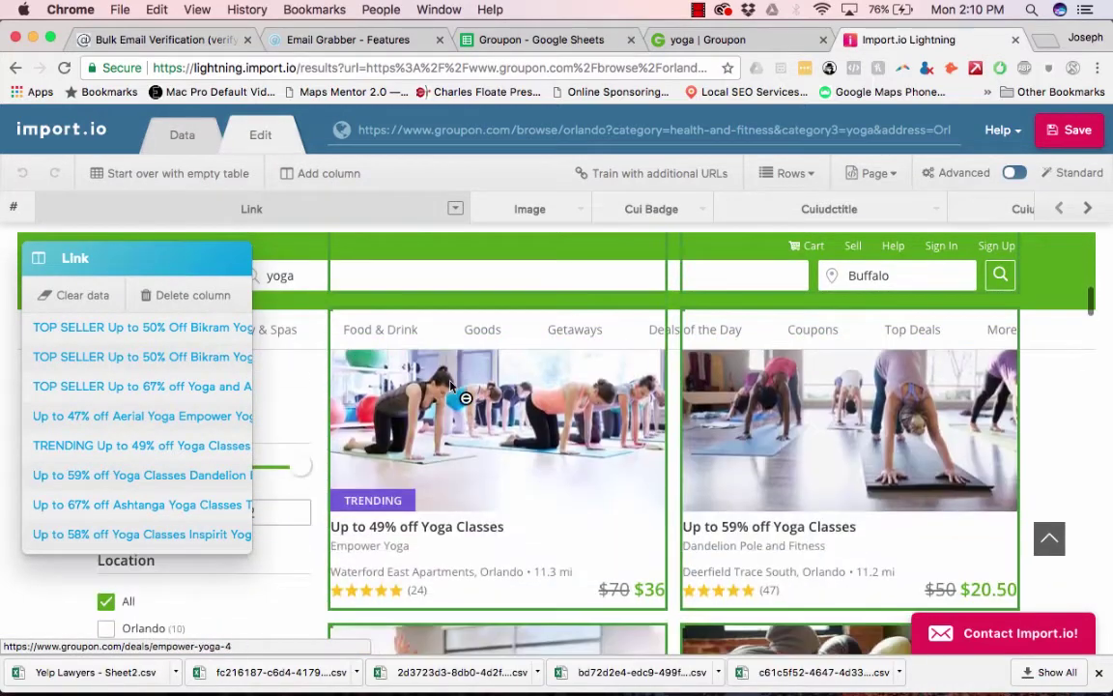
scroll(479, 509, up, 5)
scroll(504, 491, up, 2)
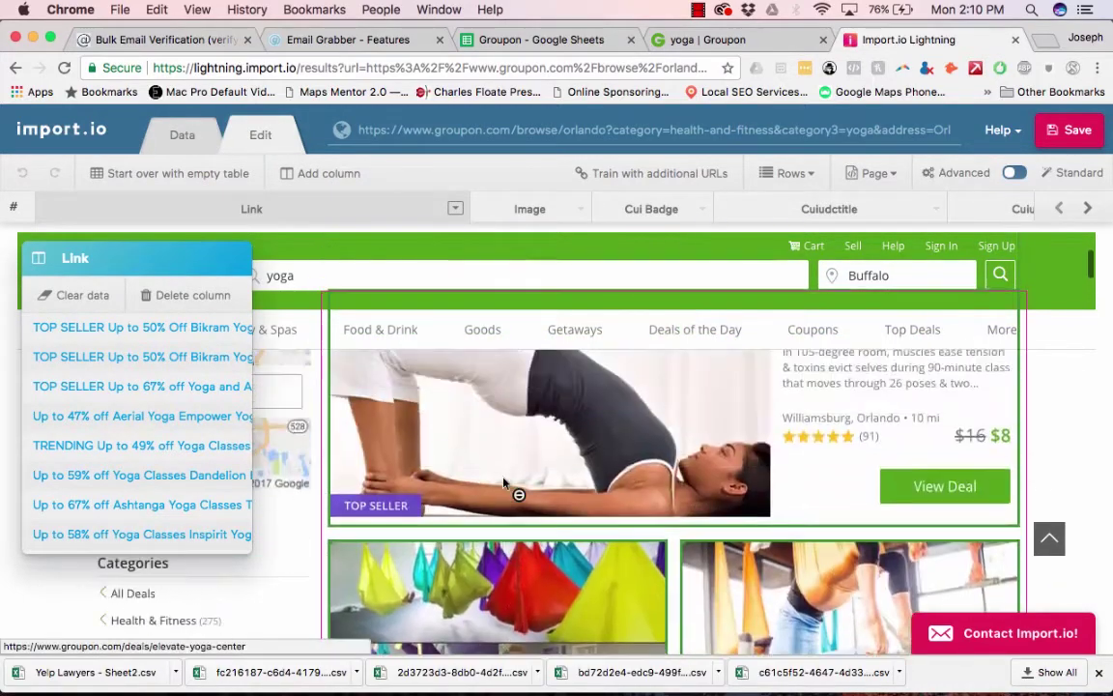
scroll(787, 524, down, 2)
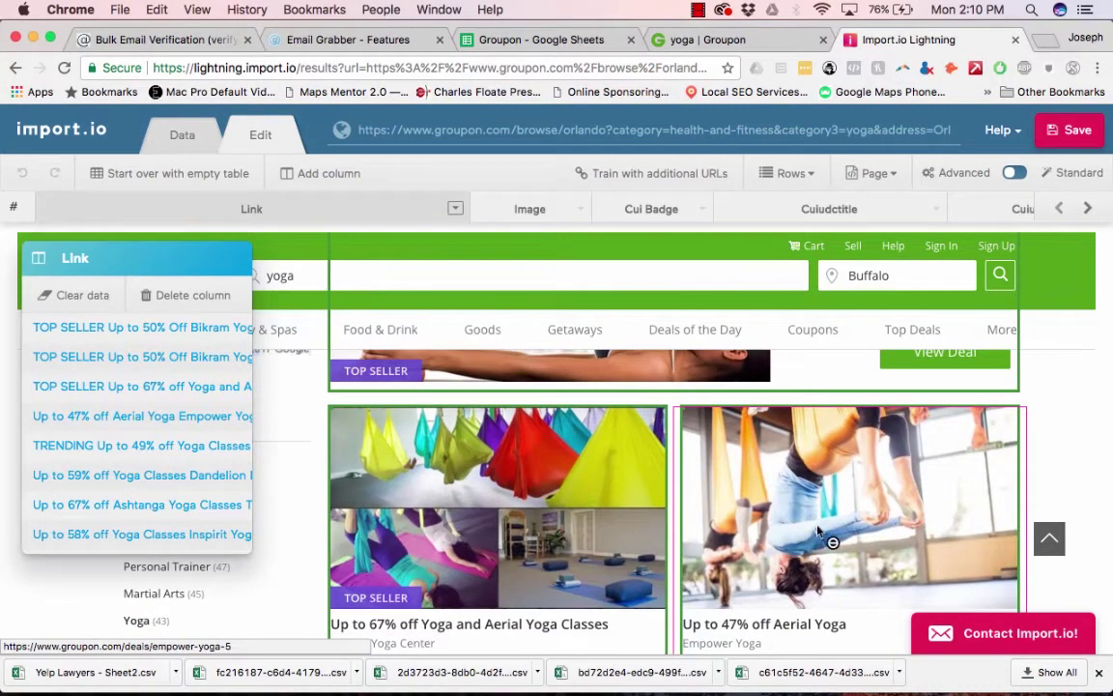
scroll(800, 522, down, 2)
scroll(797, 522, up, 3)
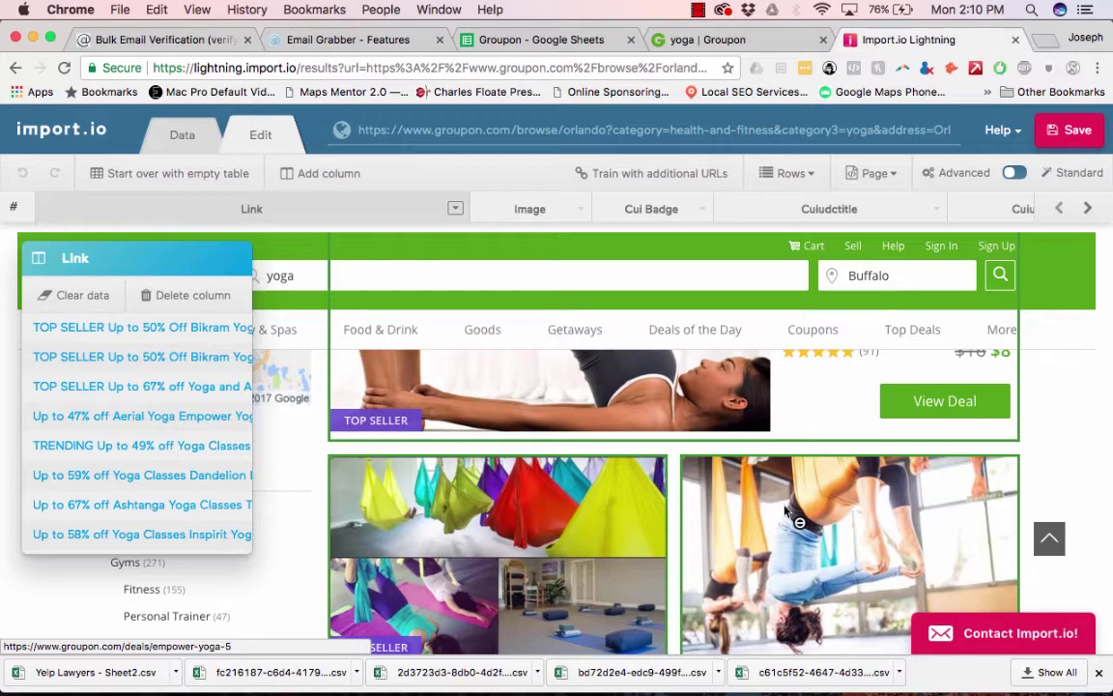
Step: Add 3 more result pages to the extractor and turn off email notification
click(874, 173)
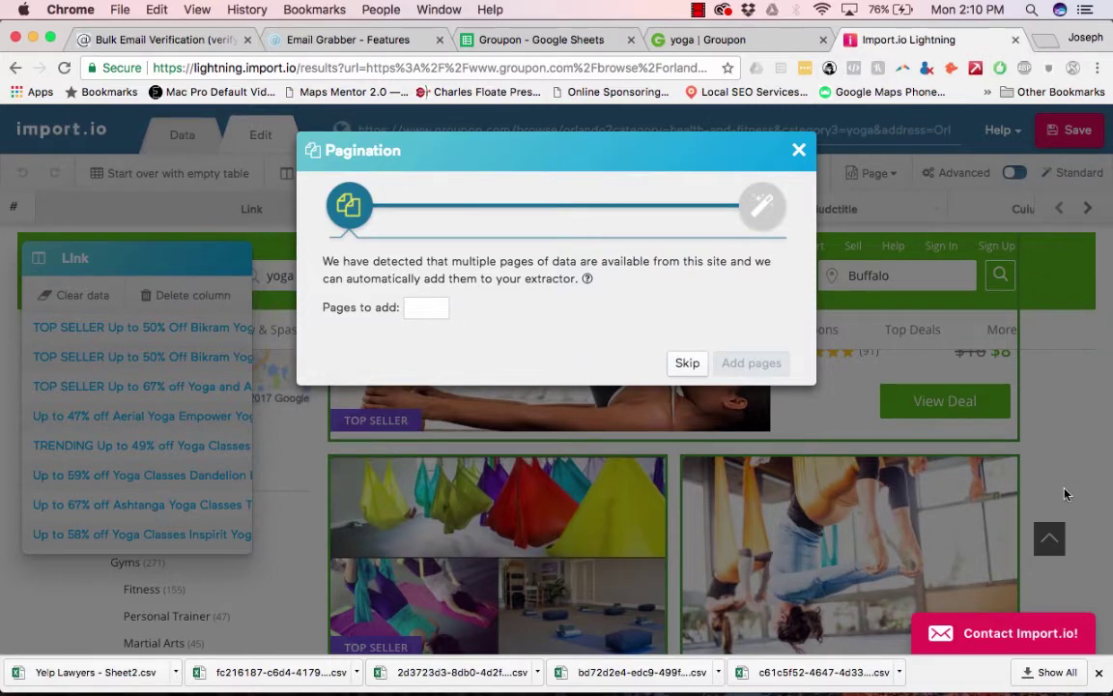
click(410, 306)
text(3)
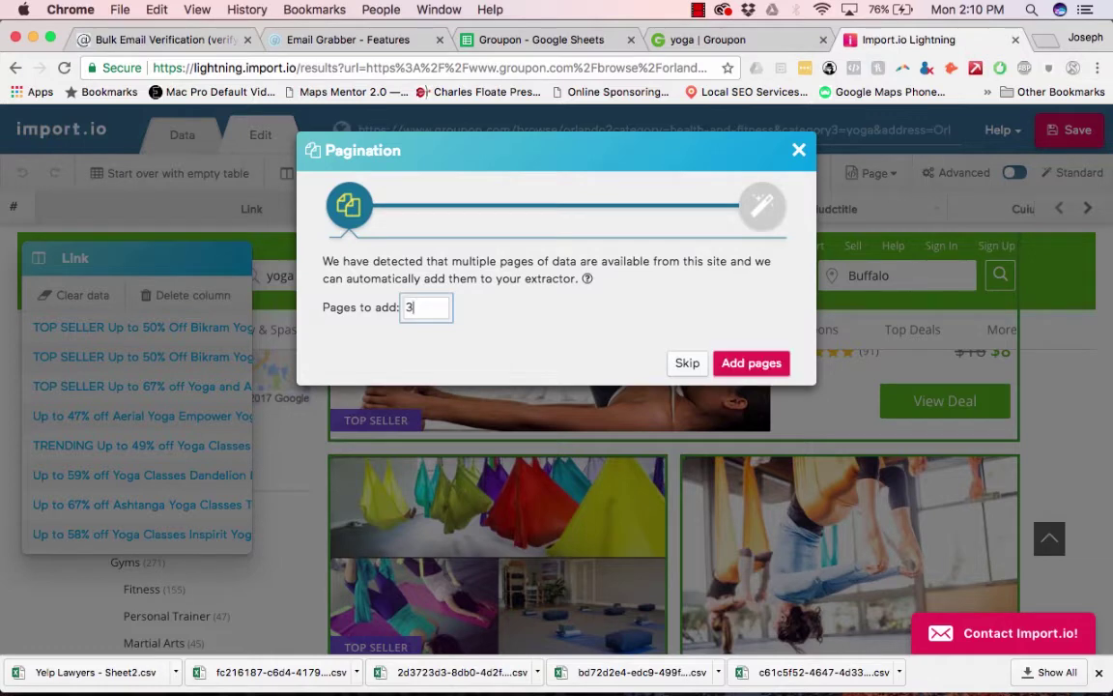
click(747, 364)
scroll(704, 378, down, 2)
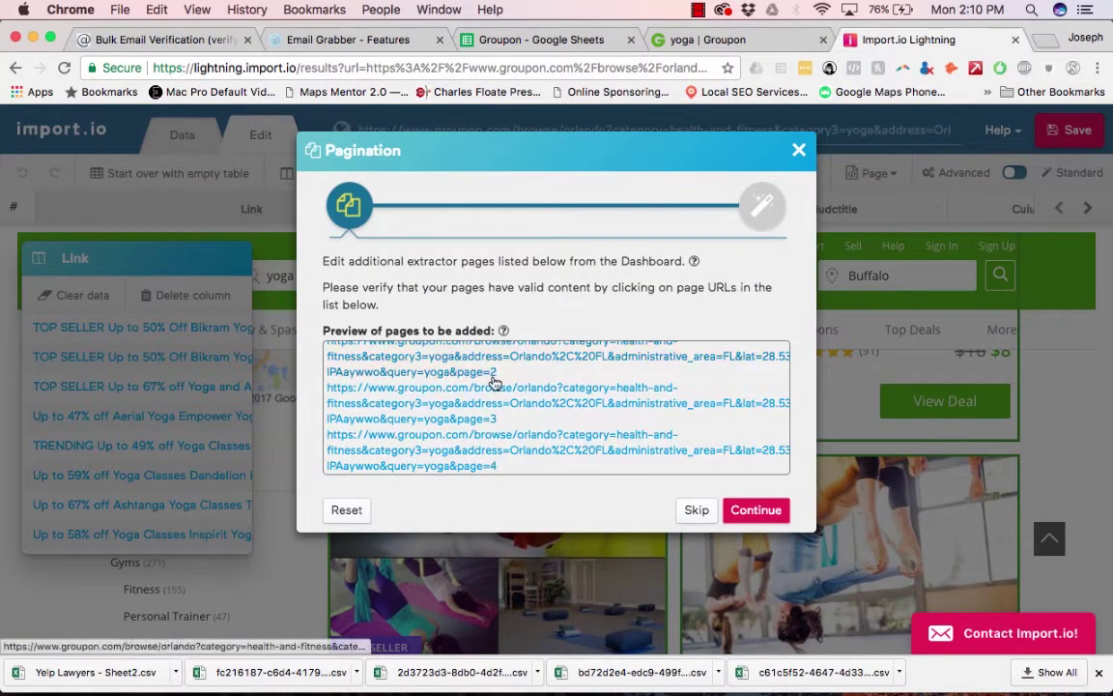
click(754, 510)
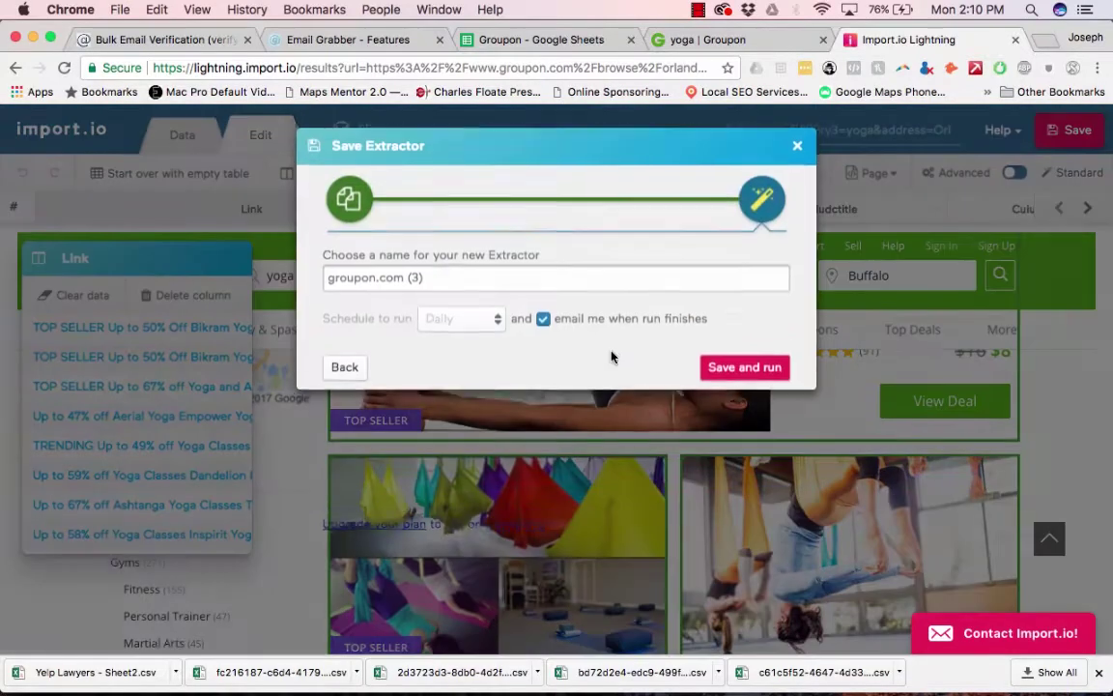
click(543, 321)
Step: Save and run groupon.com (3), then copy the three addresses in A1:A3
click(721, 376)
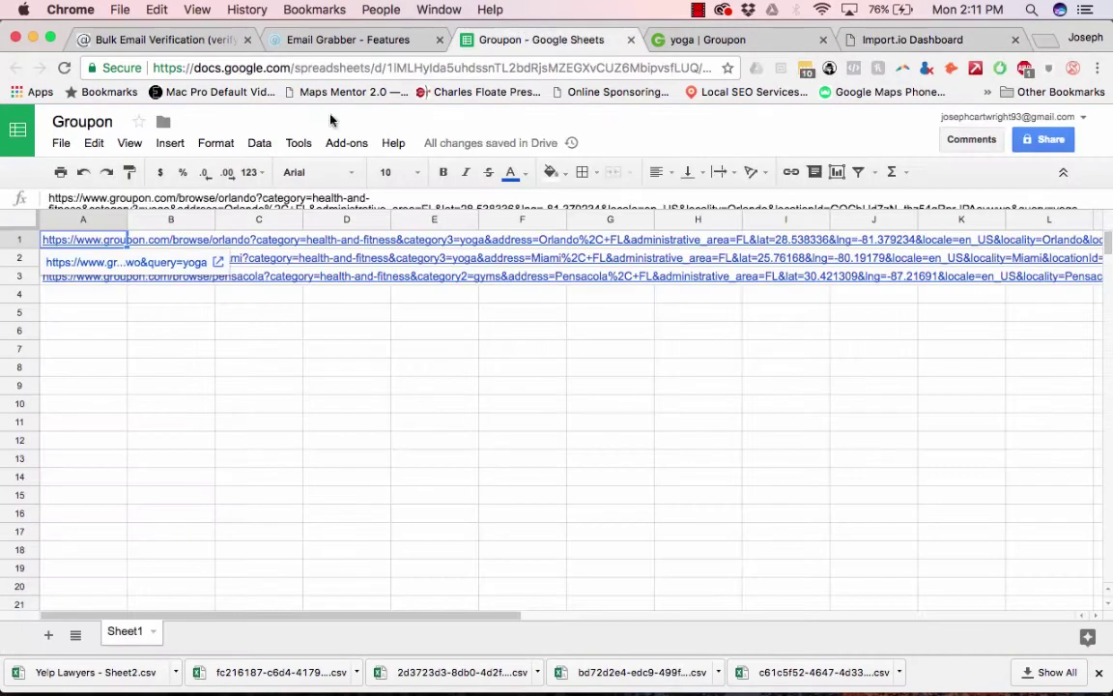
click(84, 290)
click(66, 262)
mouse_move(72, 282)
mouse_down()
mouse_move(74, 241)
mouse_move(87, 278)
mouse_up()
key(super+c)
click(224, 330)
Step: Start an extractor from the Miami and Pensacola addresses, then return to groupon.com (3)'s dashboard
click(861, 40)
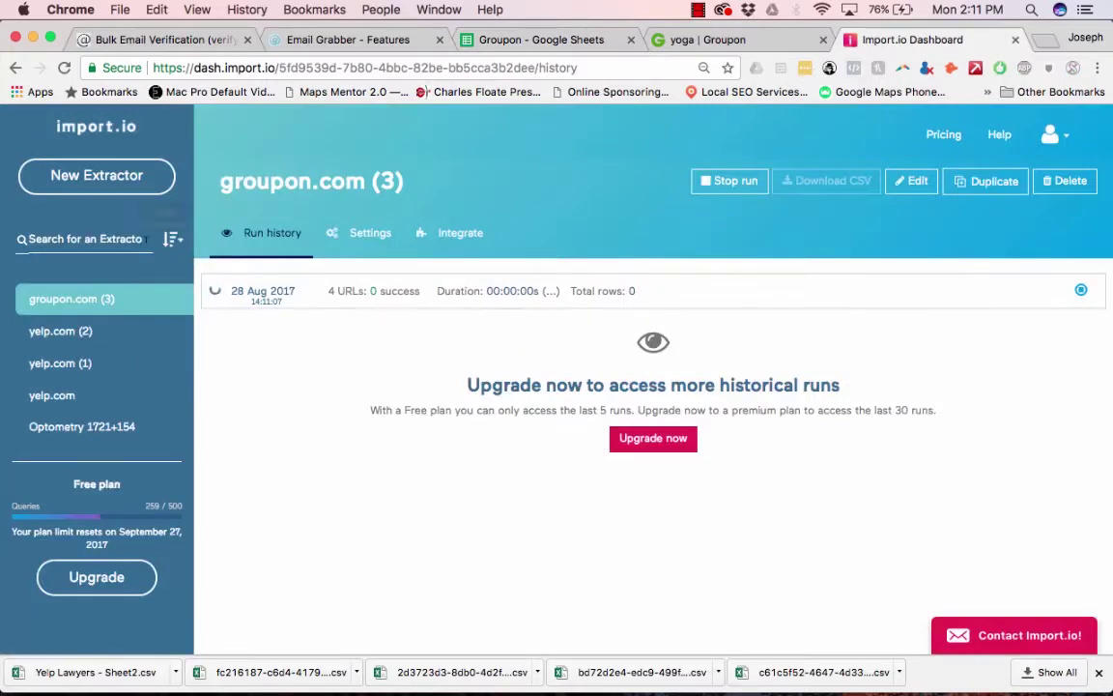
click(97, 175)
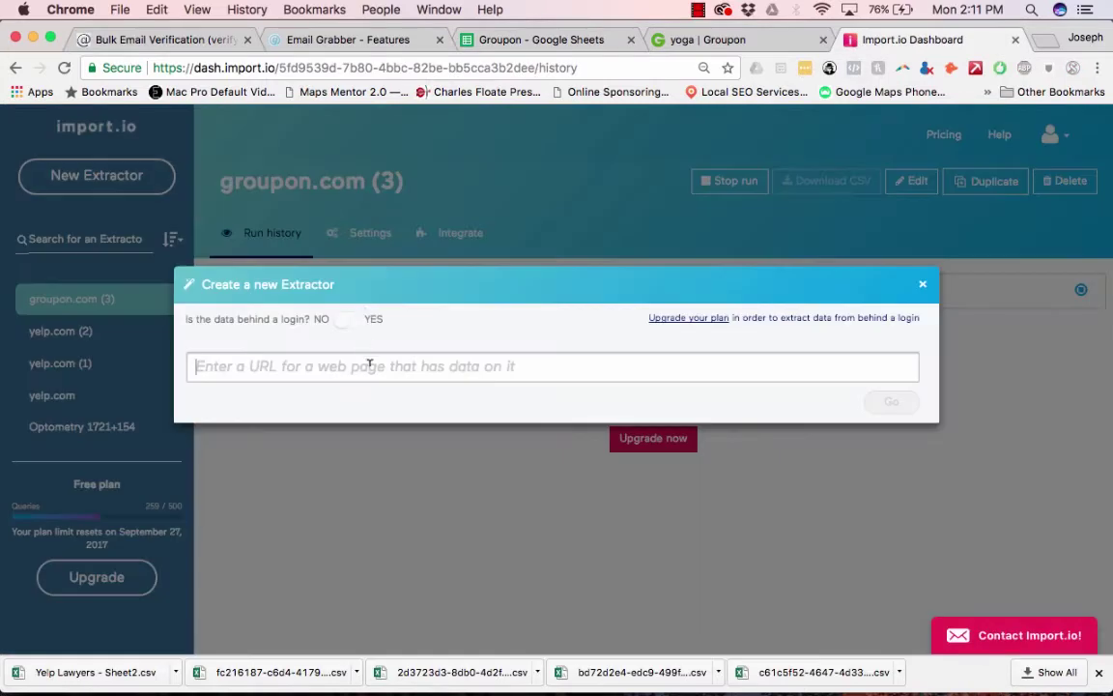
key(super+v)
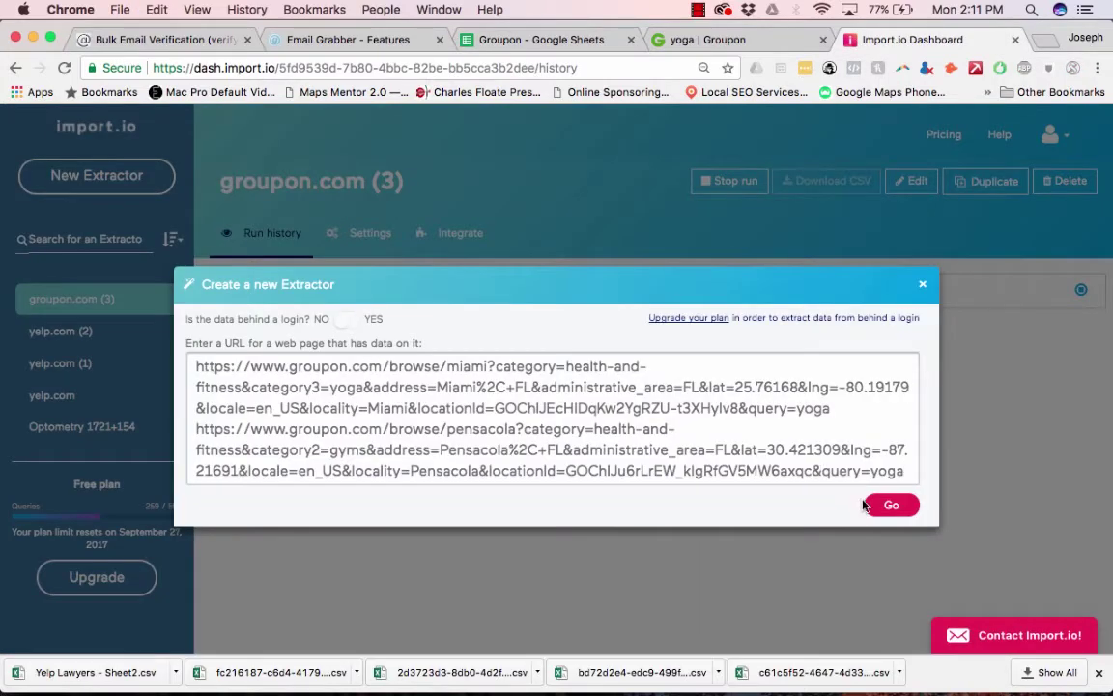
click(879, 512)
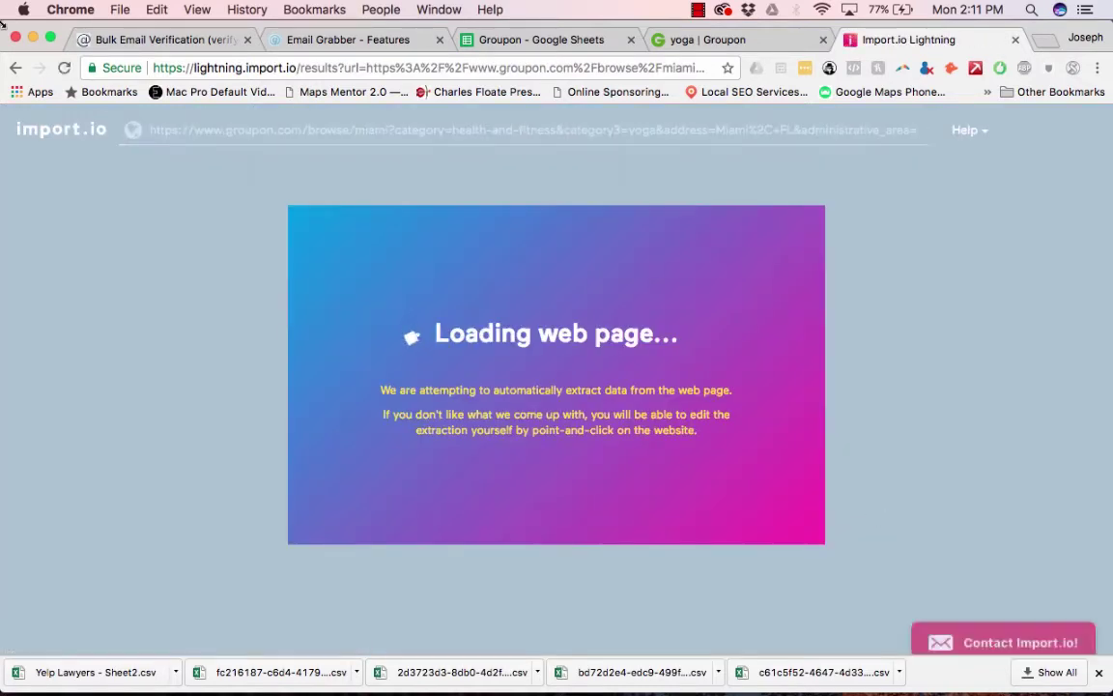
click(13, 68)
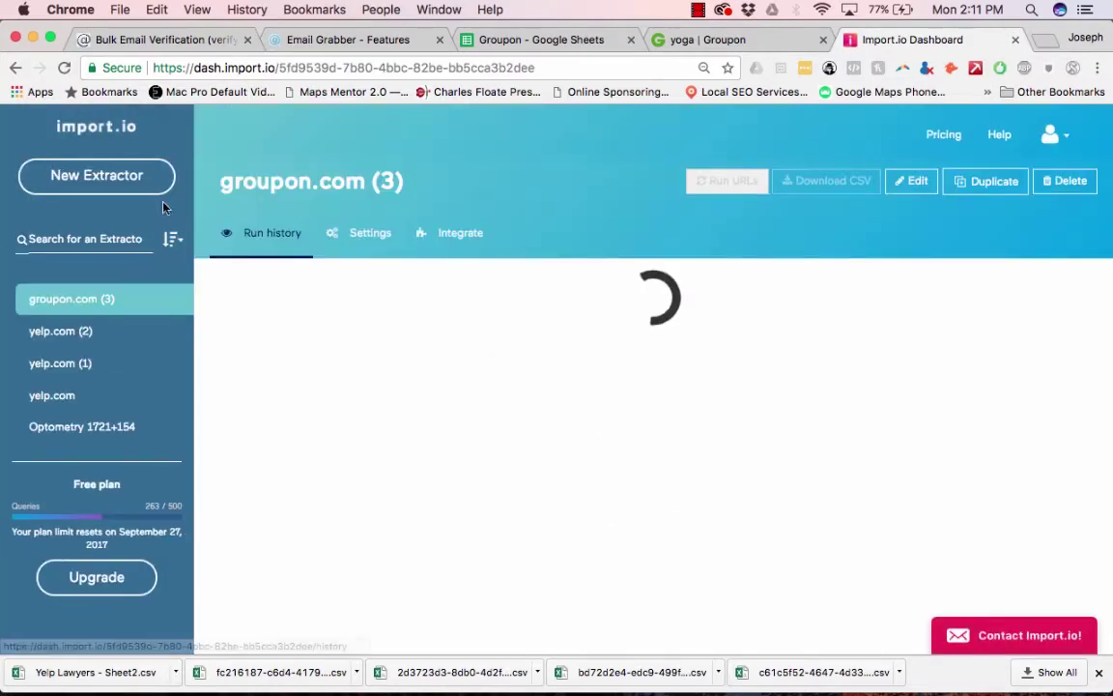
Step: Paste the Miami and Pensacola URLs into groupon.com (3), save, and run all 6 URLs
click(368, 234)
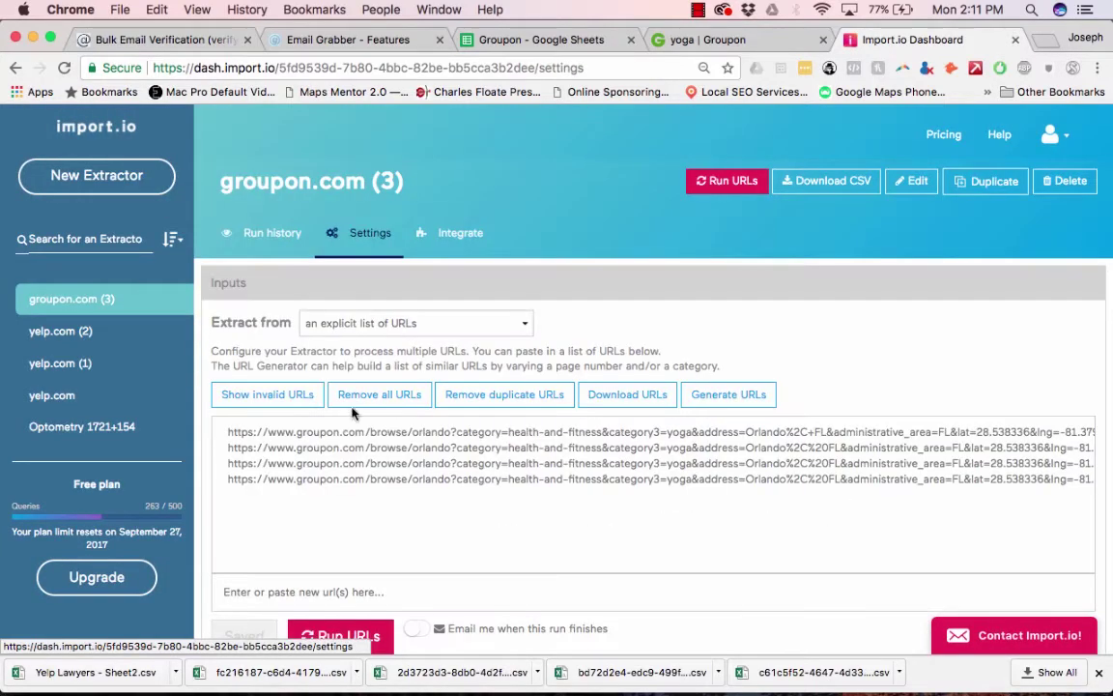
click(331, 589)
key(super+v)
scroll(323, 599, down, 2)
click(273, 591)
scroll(479, 474, down, 2)
click(406, 513)
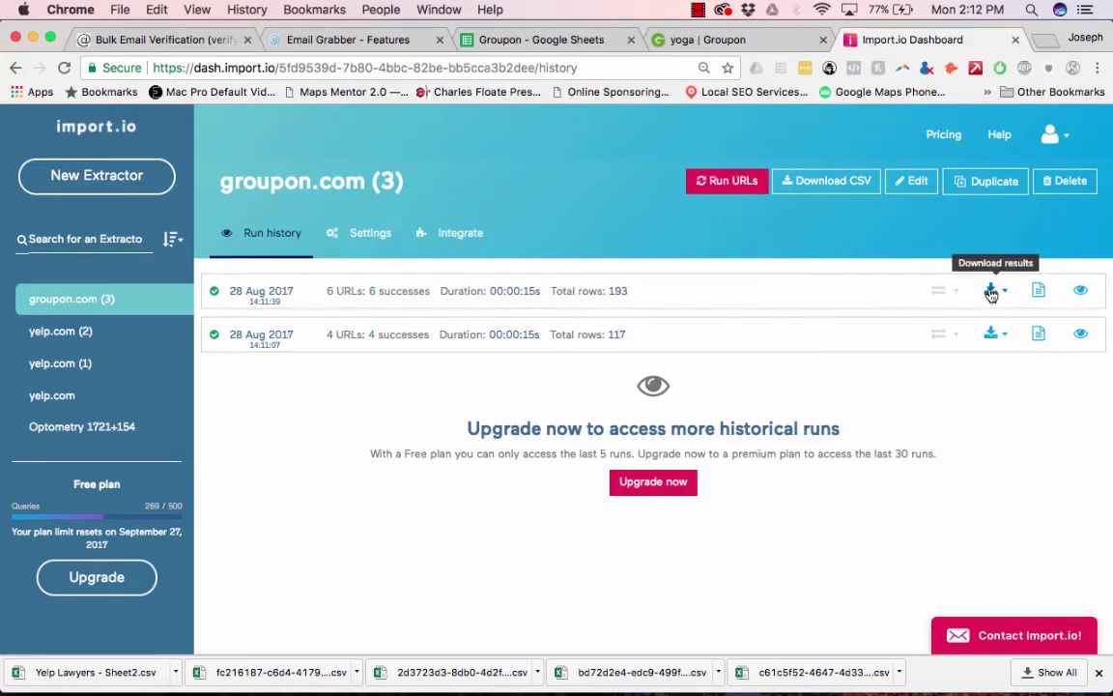
Step: Download the latest groupon.com (3) run results as a CSV file
click(992, 289)
click(997, 337)
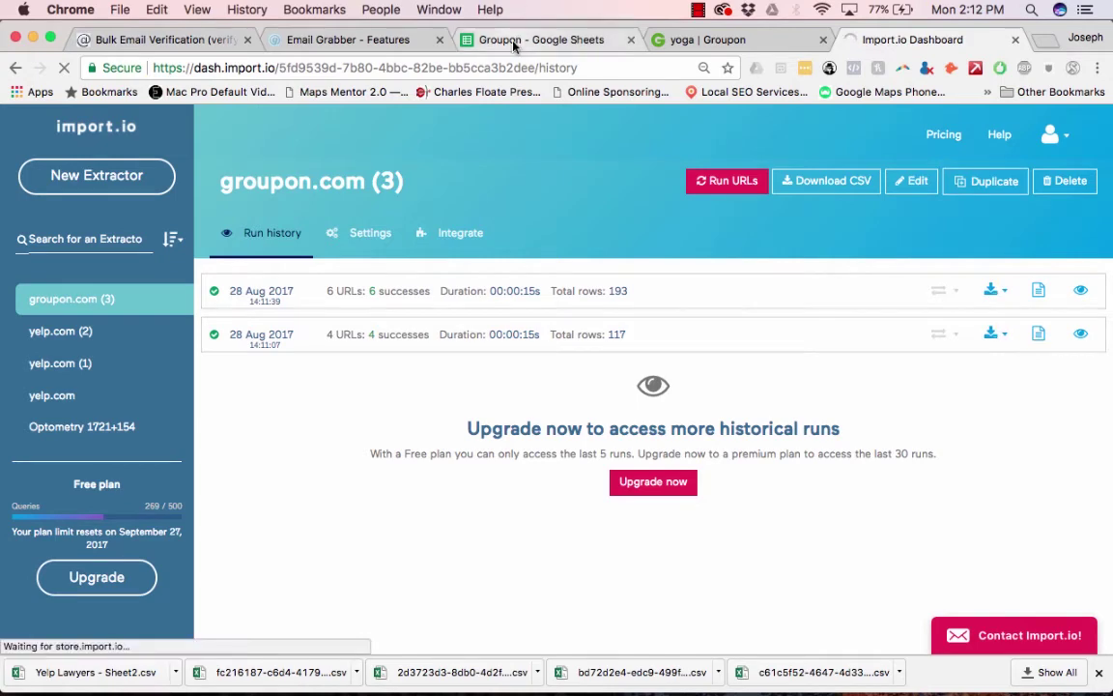
click(513, 41)
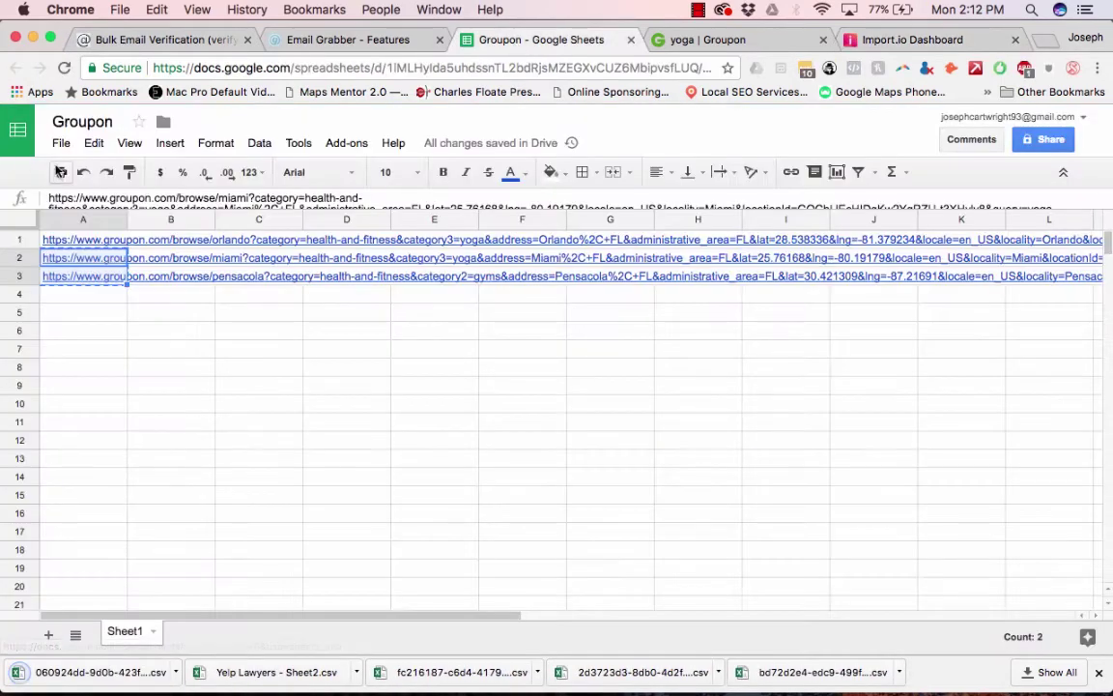
Step: Import the downloaded CSV into the Groupon spreadsheet as a new sheet
click(60, 143)
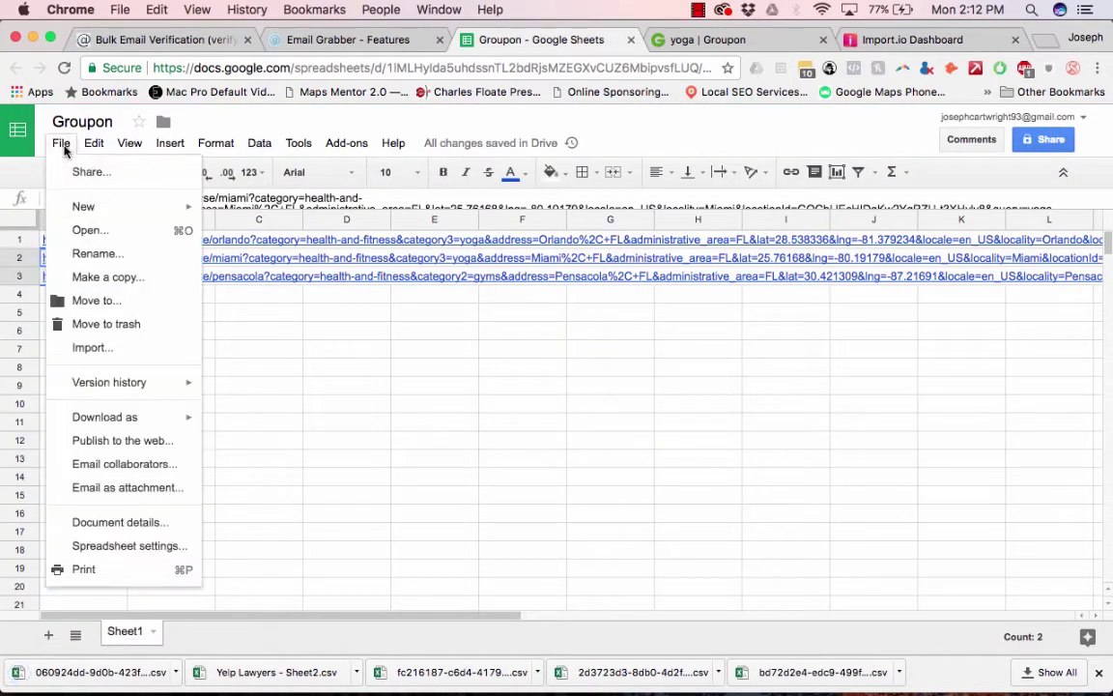
click(90, 348)
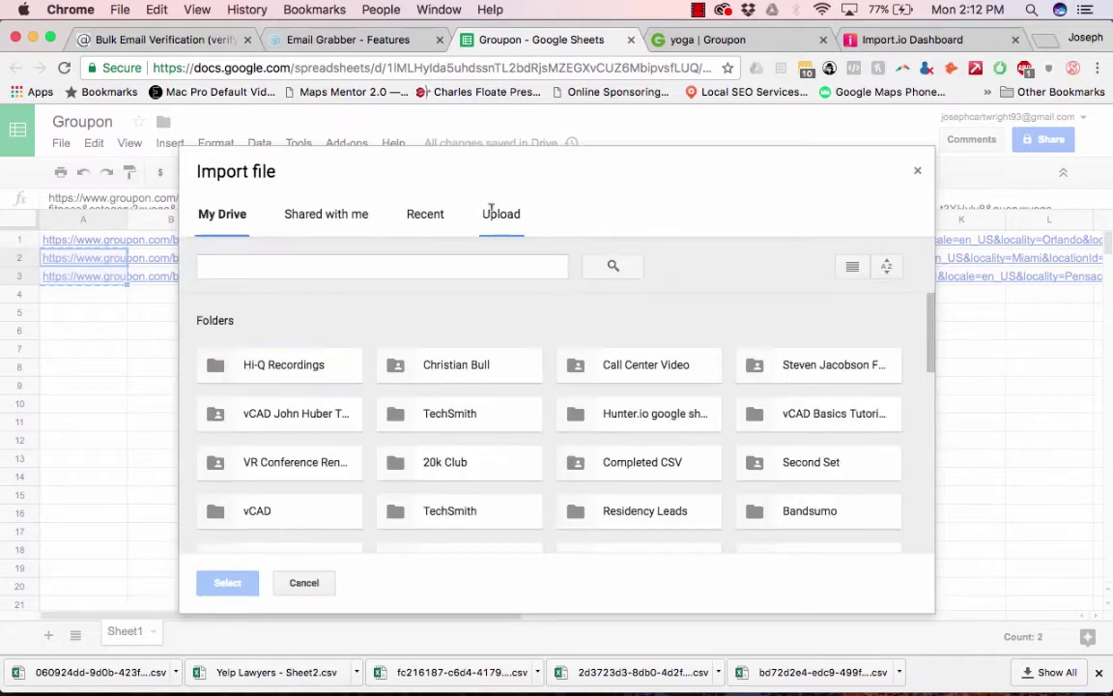
click(493, 215)
drag(114, 666, 351, 437)
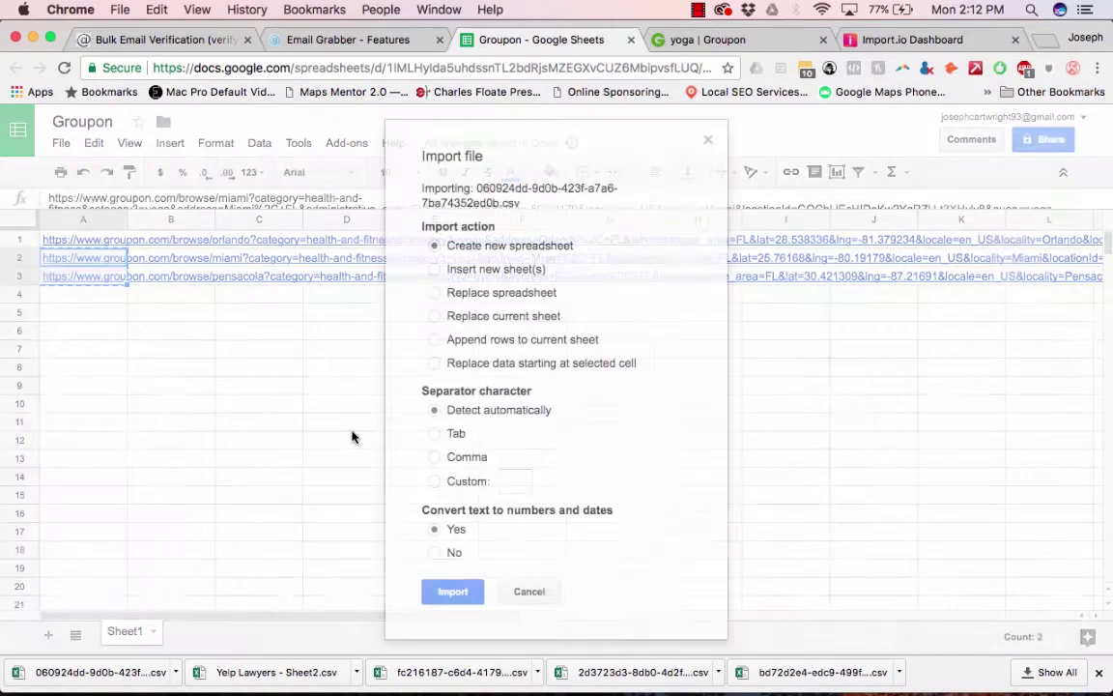
click(434, 269)
click(443, 591)
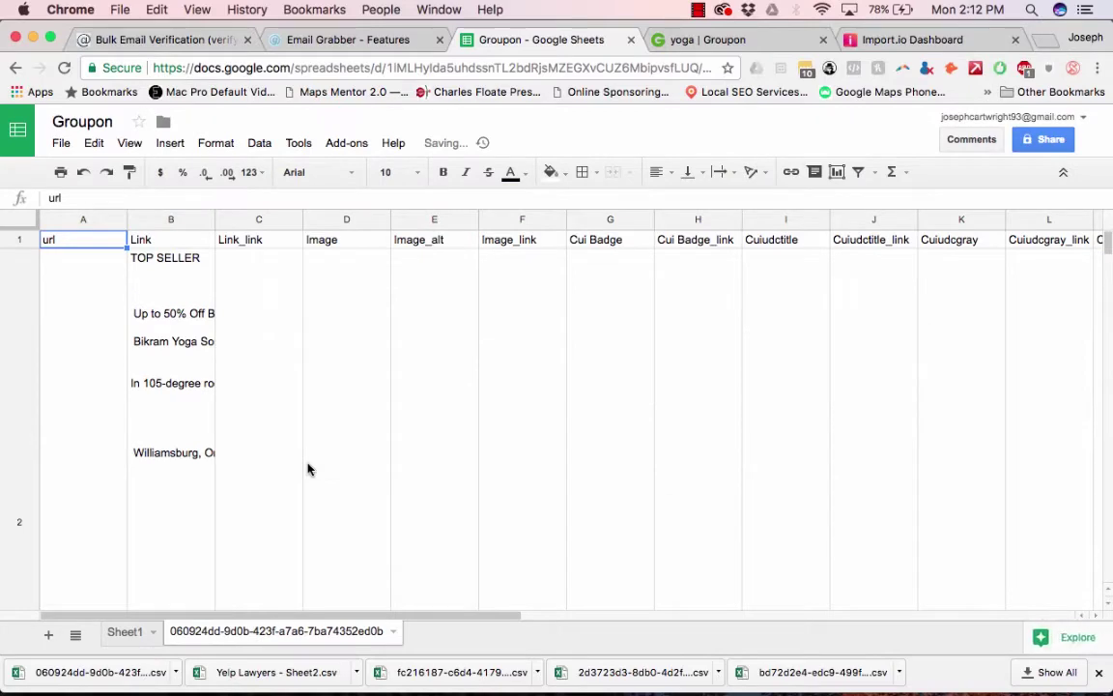
Step: Select the Link column and strip extra spaces with Power Tools' Remove spaces and delimiters
scroll(308, 468, down, 10)
scroll(308, 468, up, 10)
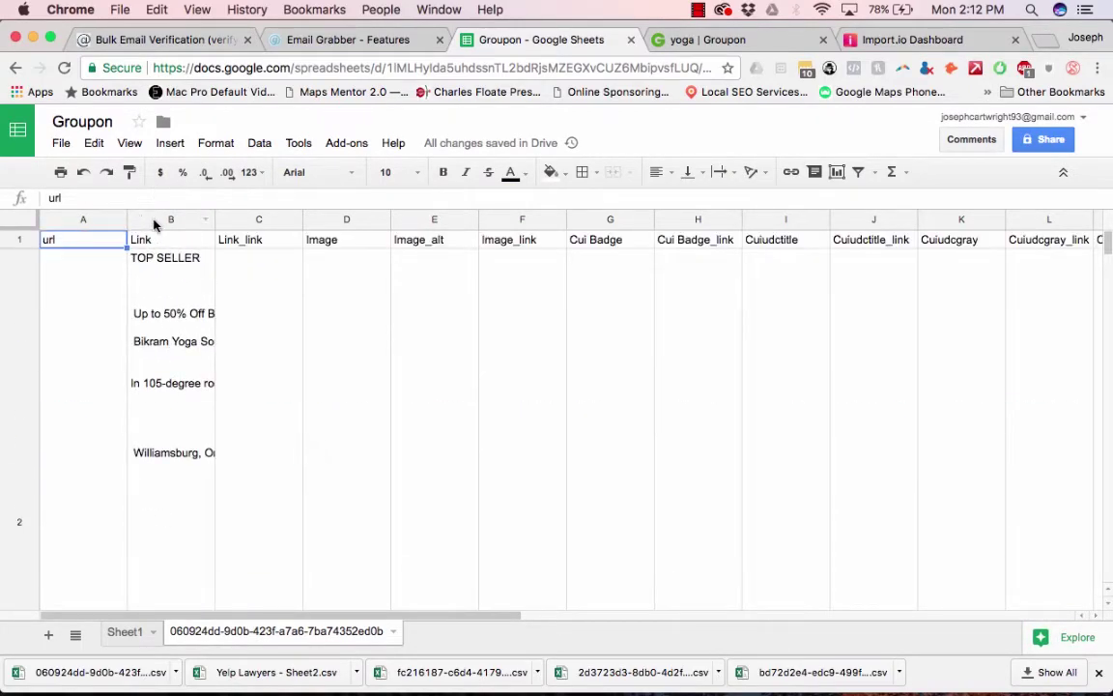
scroll(423, 375, right, 5)
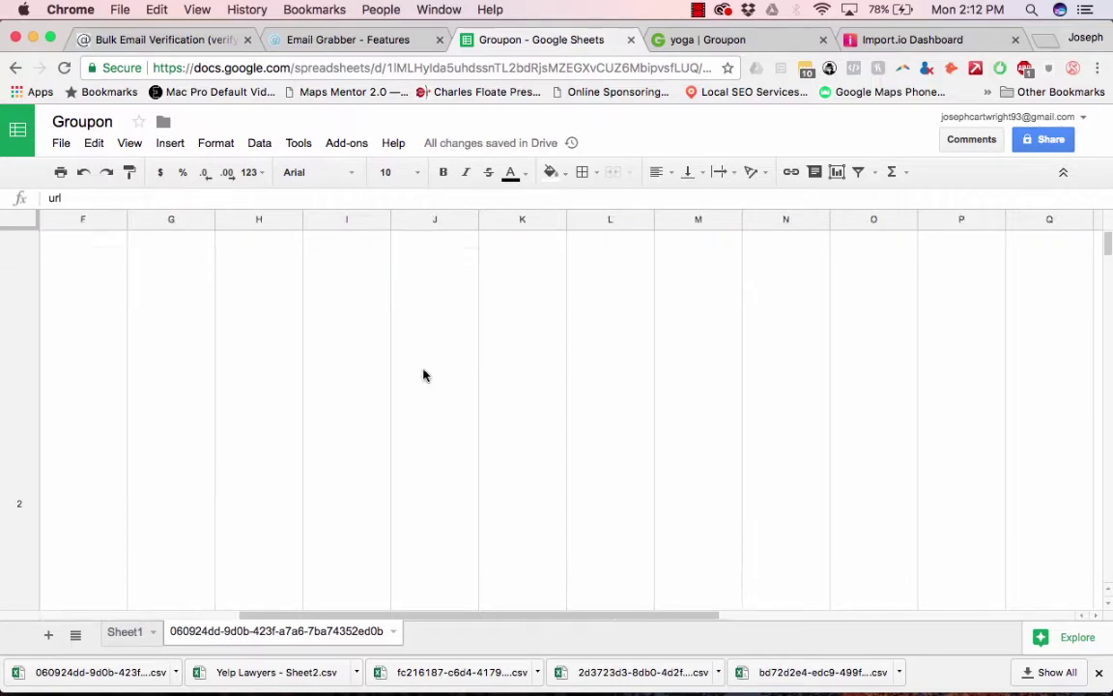
scroll(422, 375, left, 5)
scroll(422, 375, down, 10)
scroll(422, 375, up, 10)
click(165, 221)
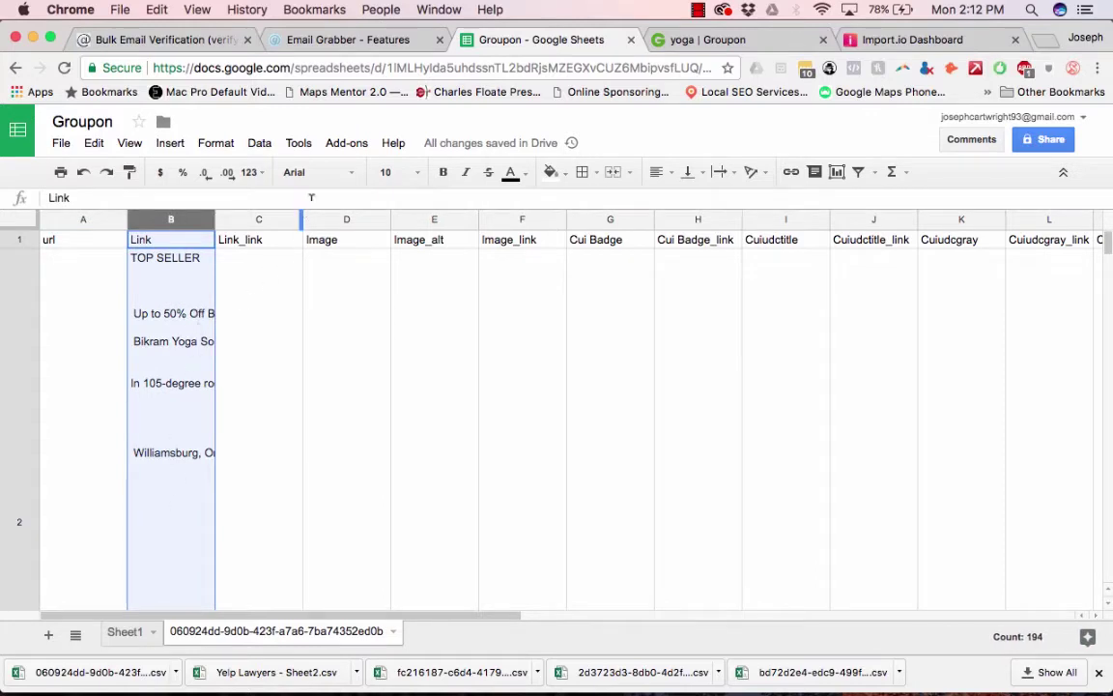
click(348, 148)
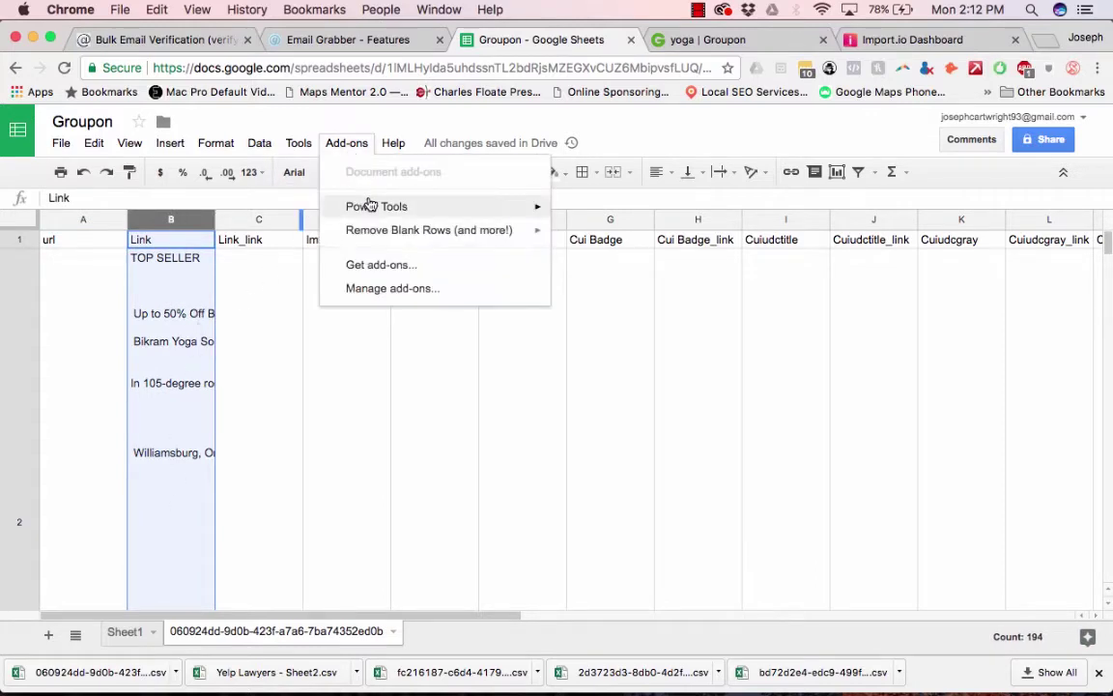
mouse_move(377, 206)
click(601, 255)
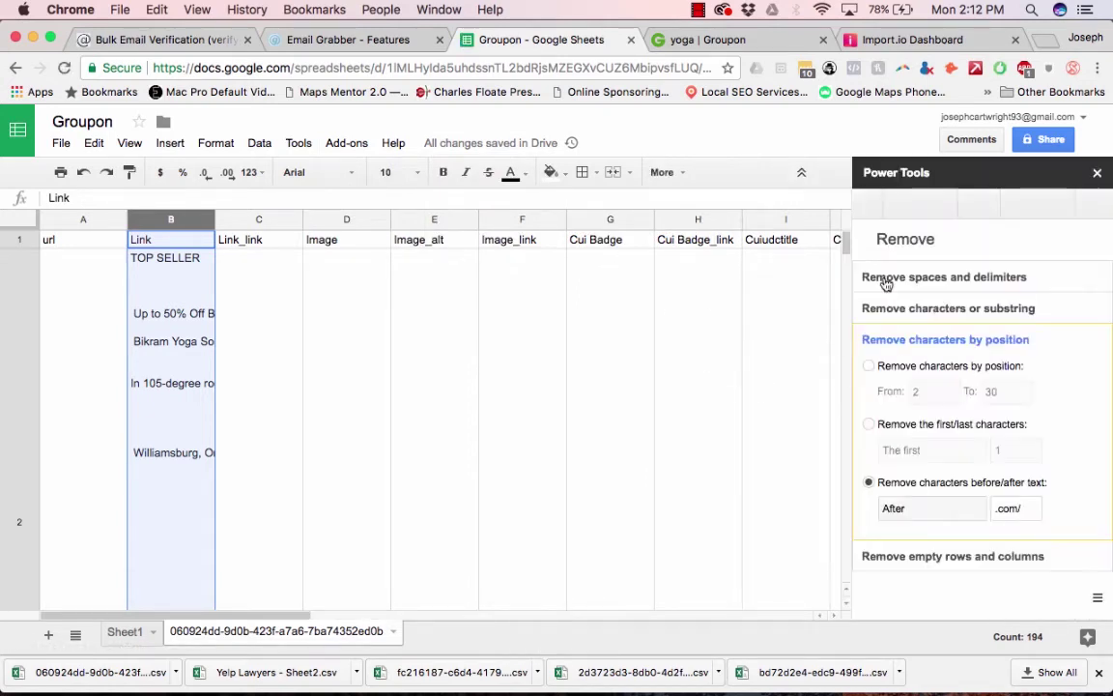
click(882, 277)
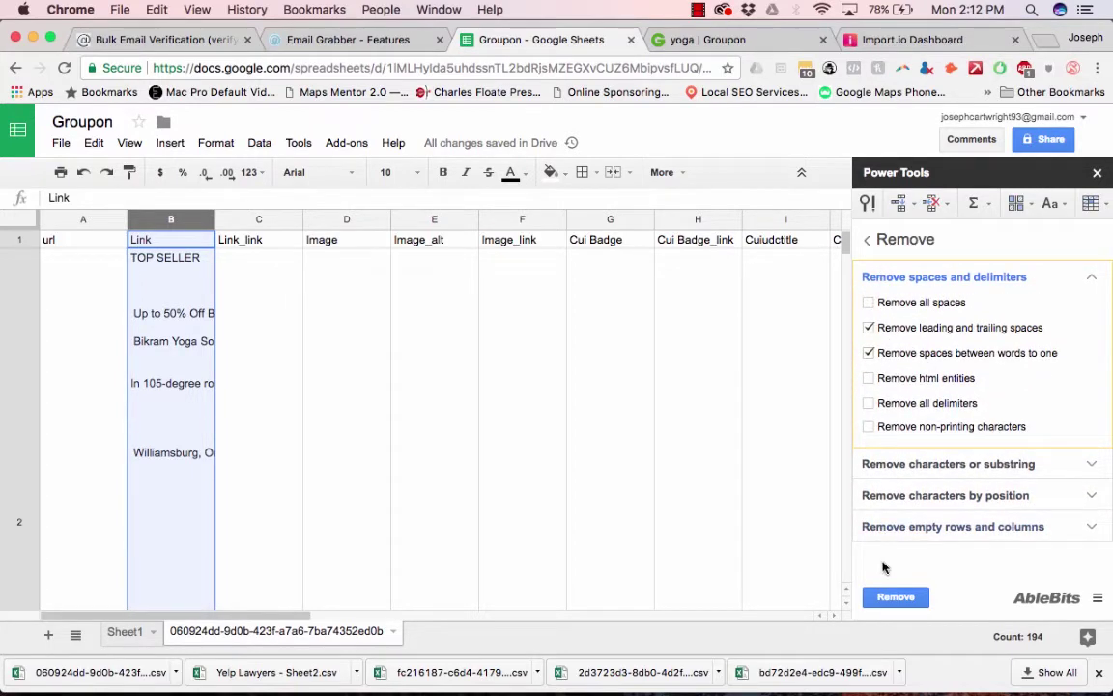
click(886, 595)
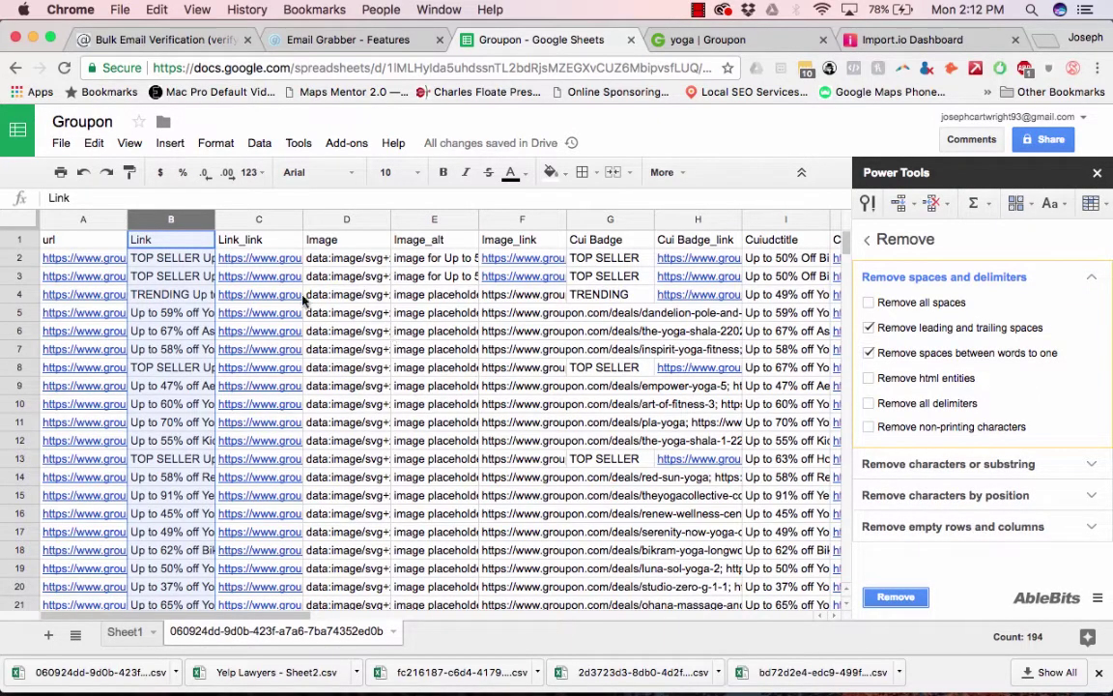
click(267, 277)
click(265, 309)
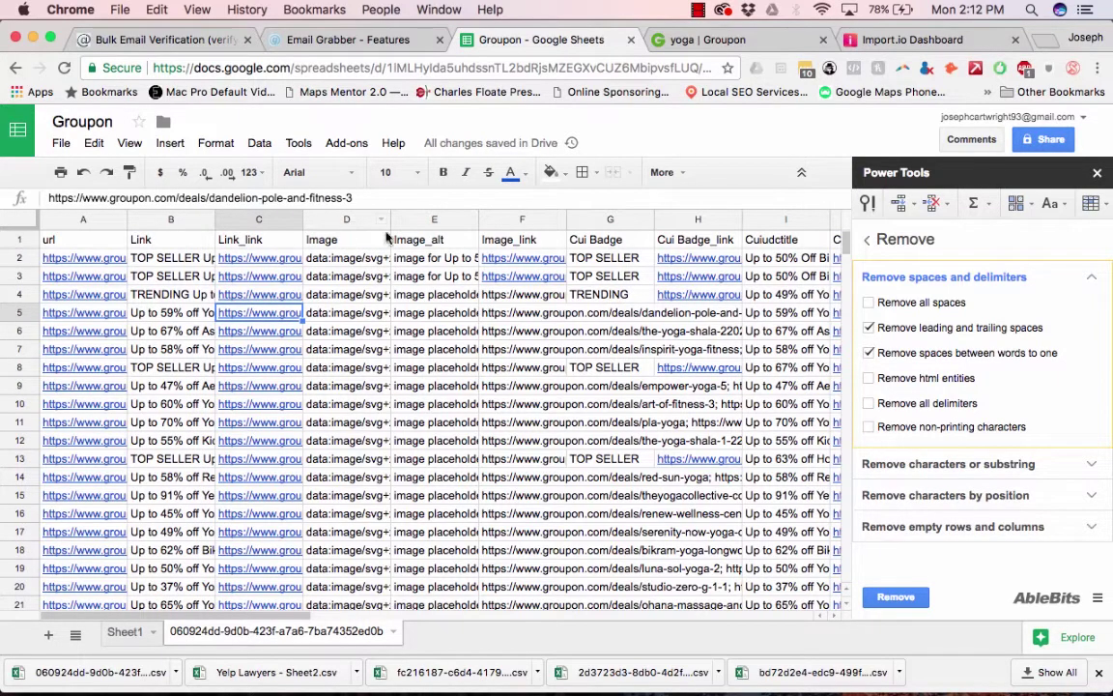
click(773, 477)
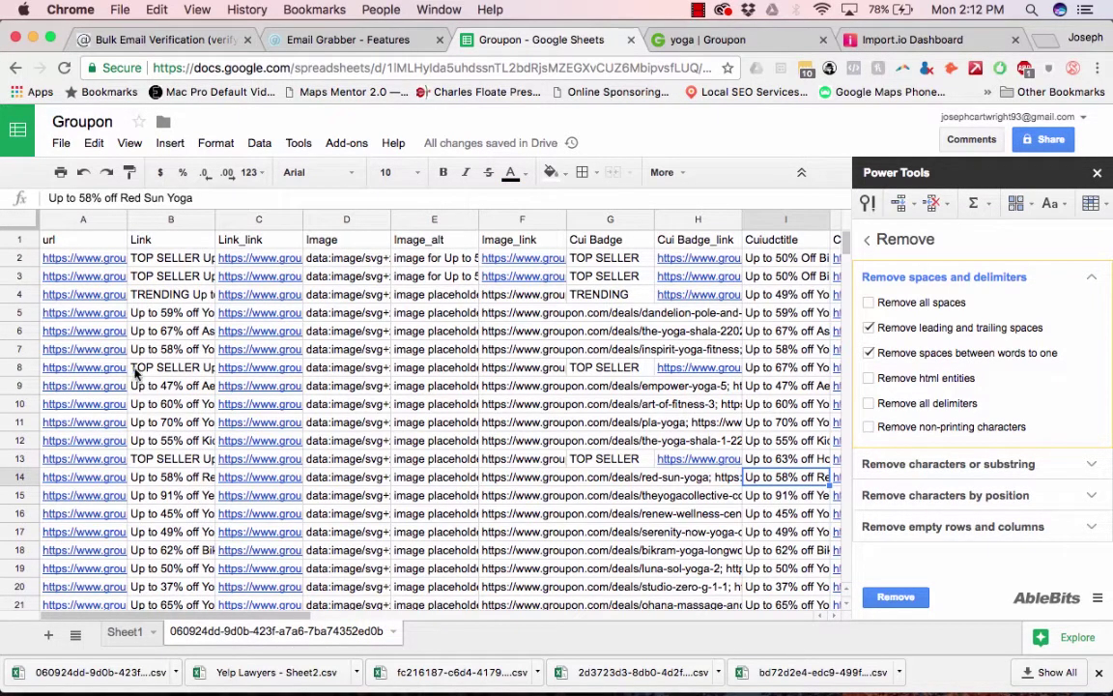
click(150, 371)
click(775, 458)
scroll(776, 458, down, 3)
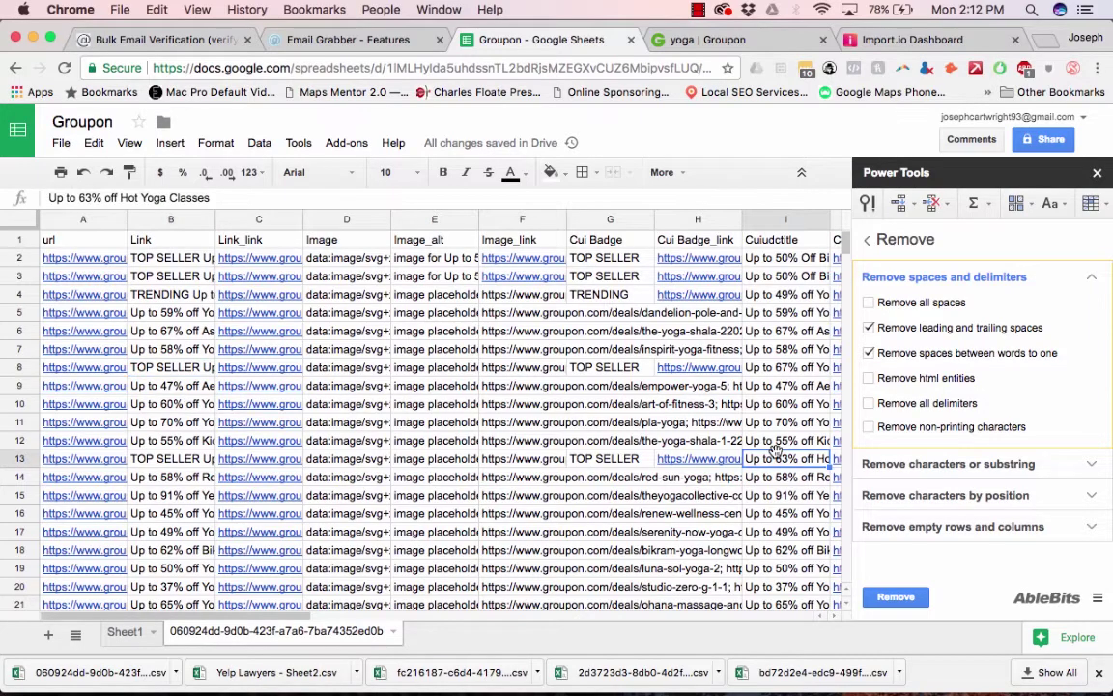
click(776, 460)
scroll(776, 462, down, 4)
click(780, 530)
scroll(783, 531, down, 14)
scroll(784, 531, down, 6)
scroll(785, 530, down, 20)
scroll(784, 530, down, 5)
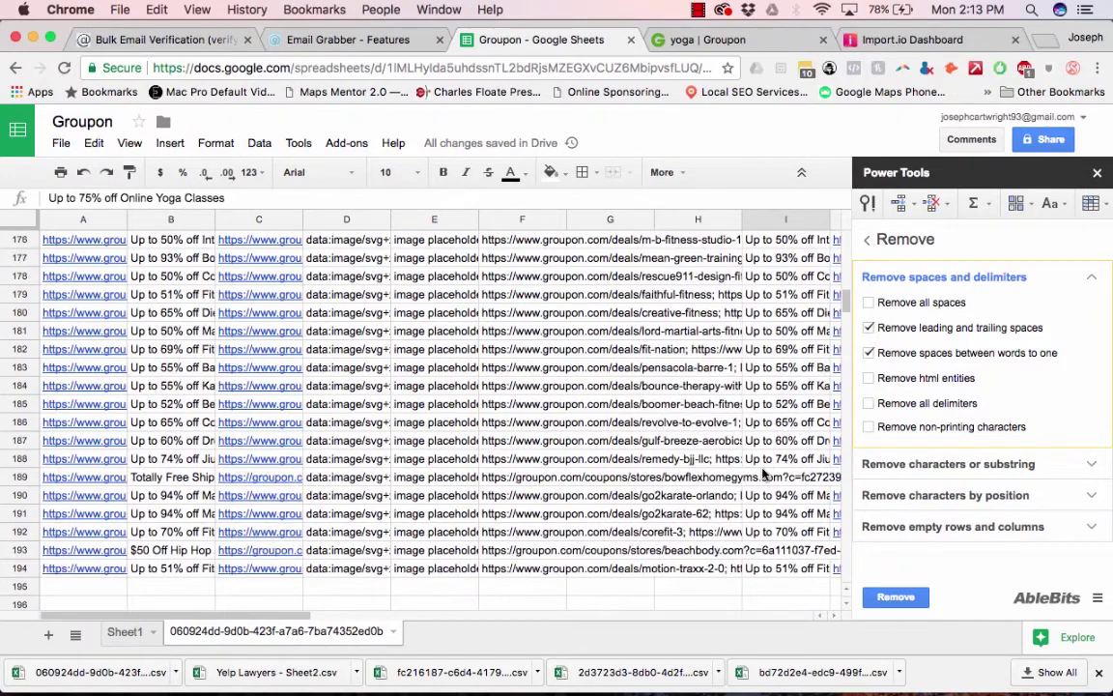
scroll(777, 372, up, 20)
scroll(777, 372, up, 15)
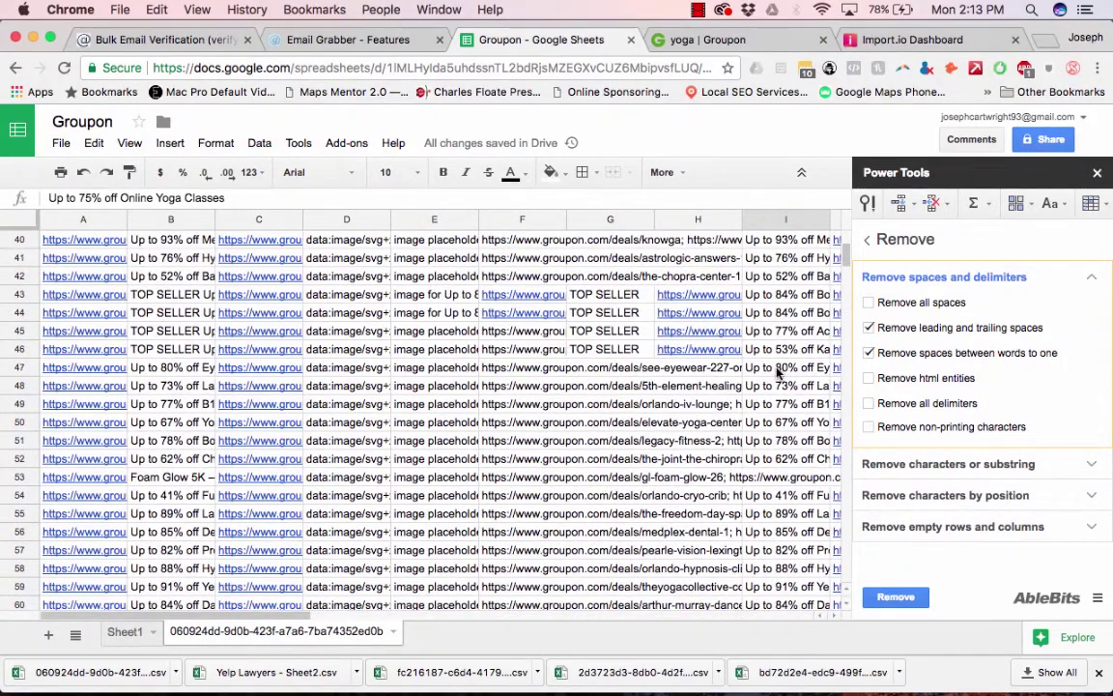
scroll(777, 372, up, 13)
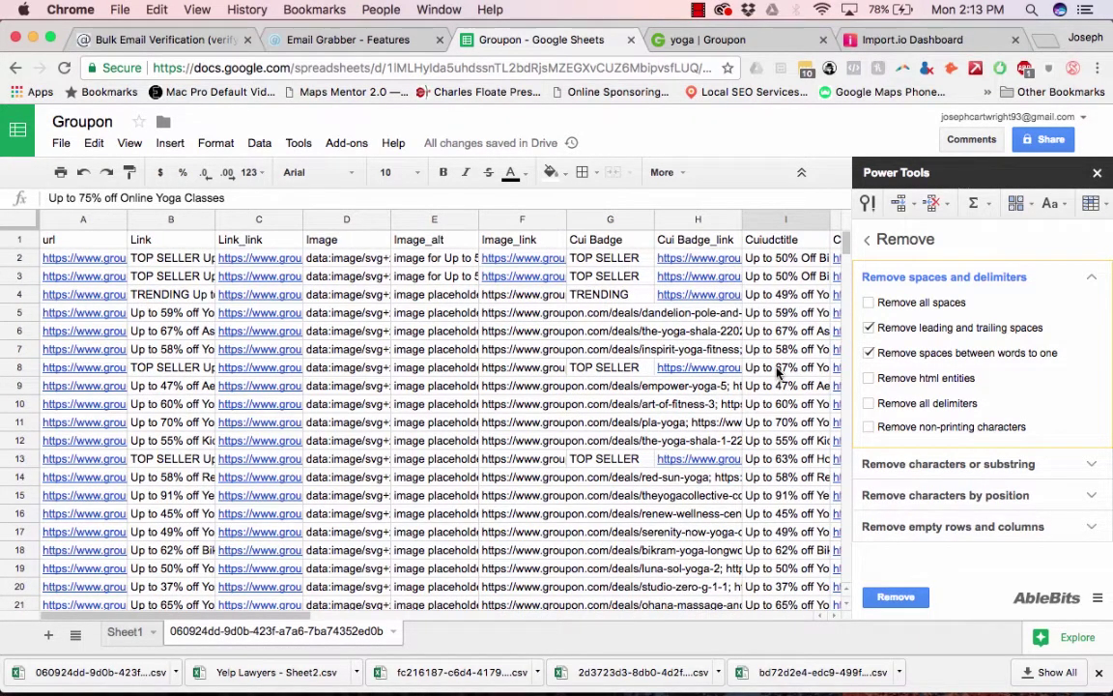
click(766, 259)
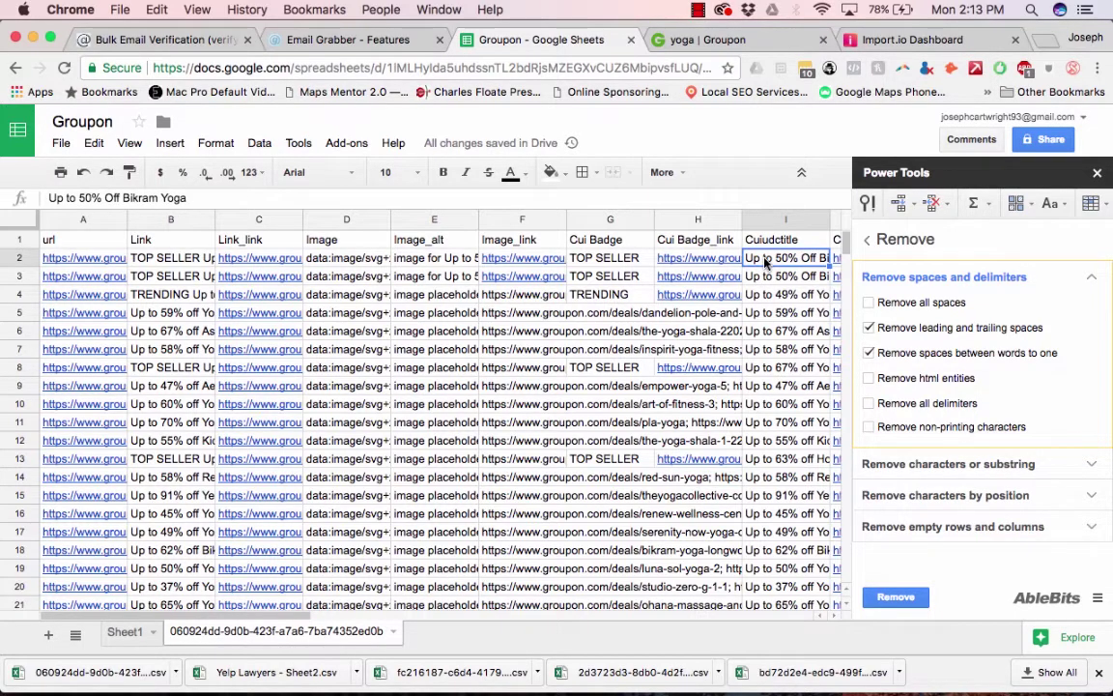
click(167, 422)
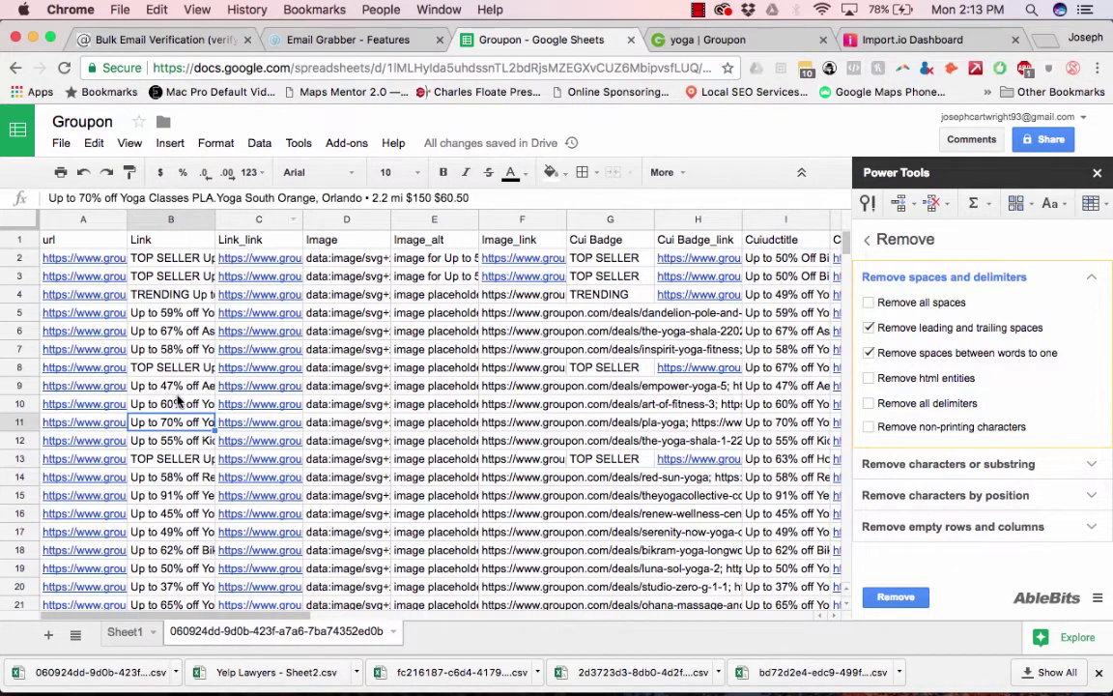
Step: Move the Cuiudctitle column beside url and delete the original Link column
click(785, 349)
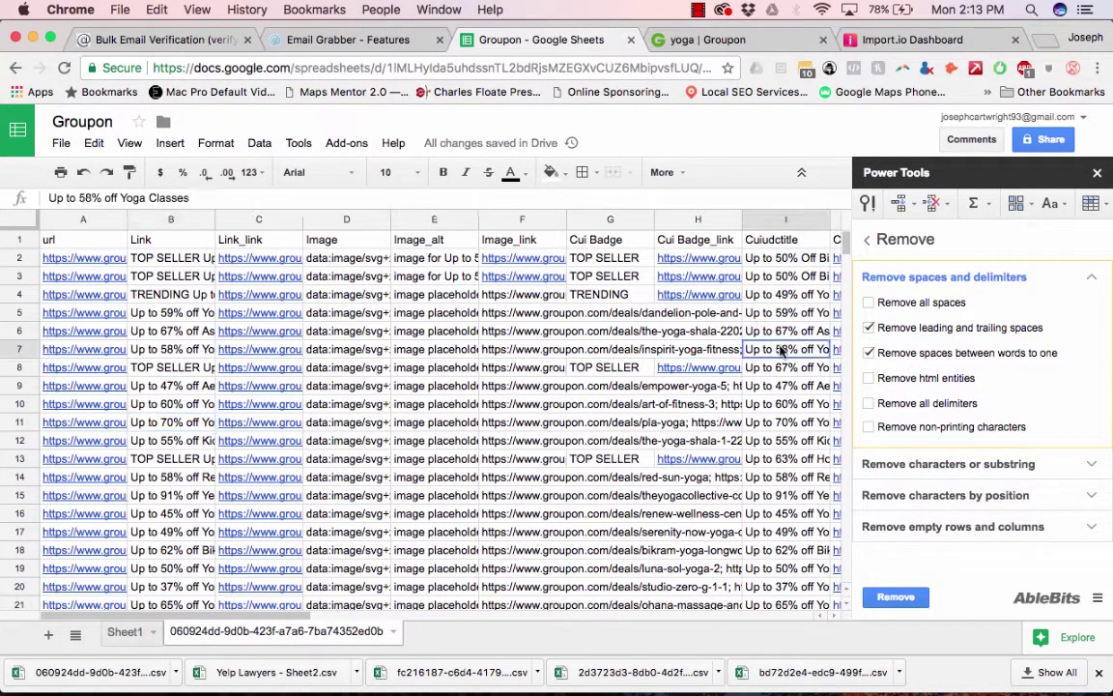
click(764, 216)
drag(764, 217, 177, 249)
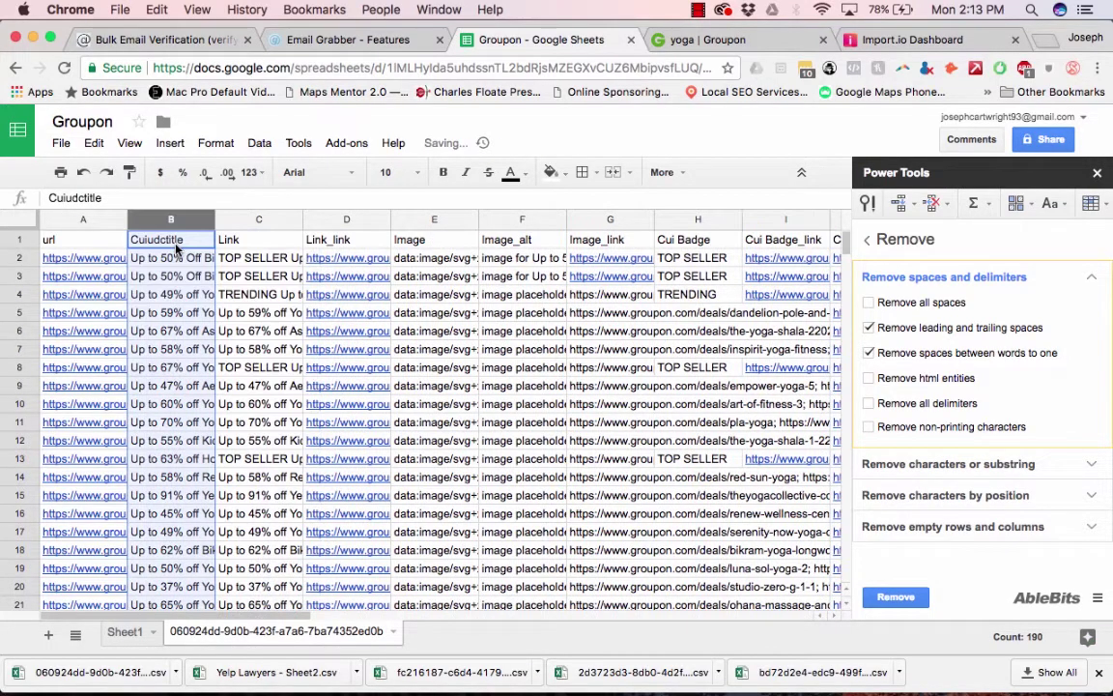
click(240, 219)
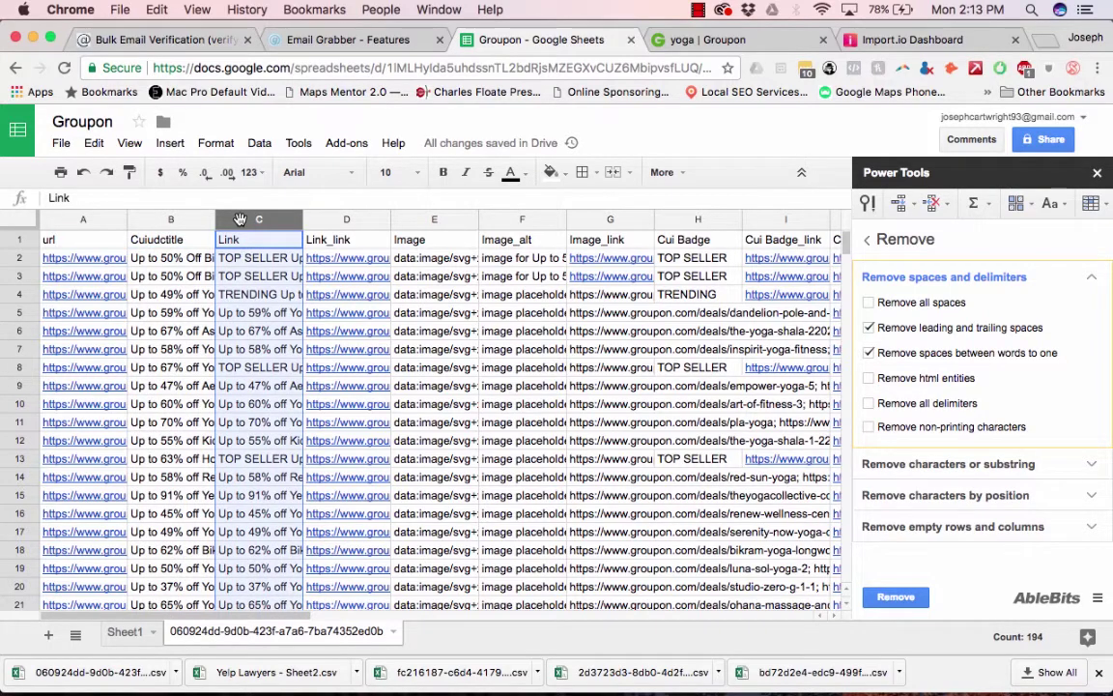
key(Delete)
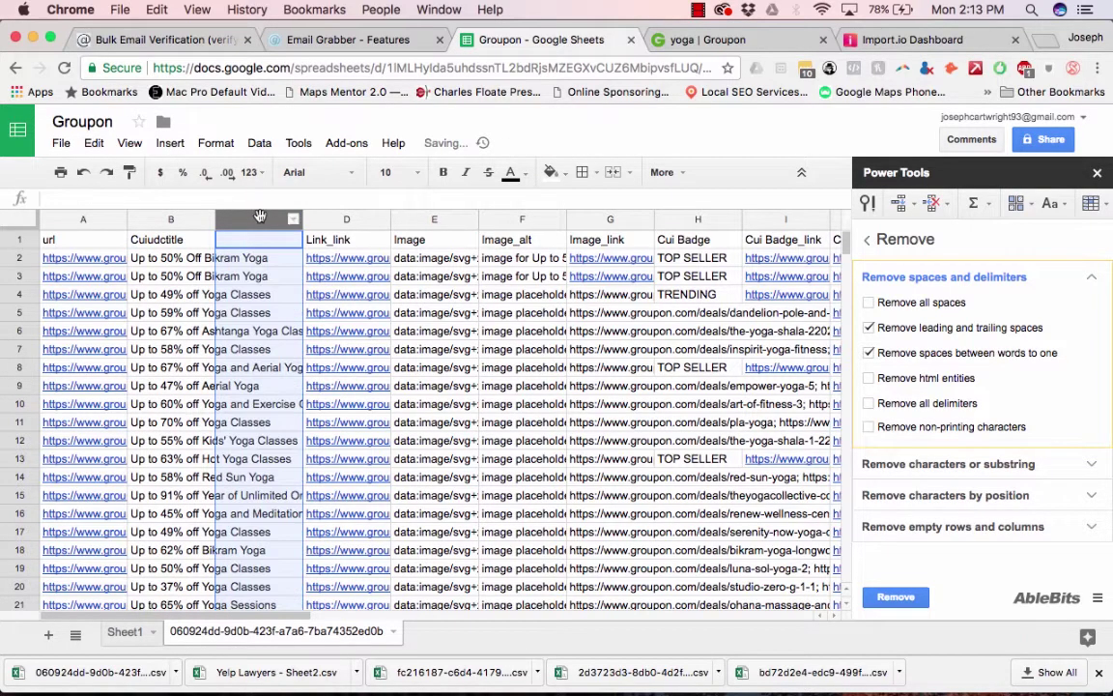
right_click(256, 218)
click(310, 385)
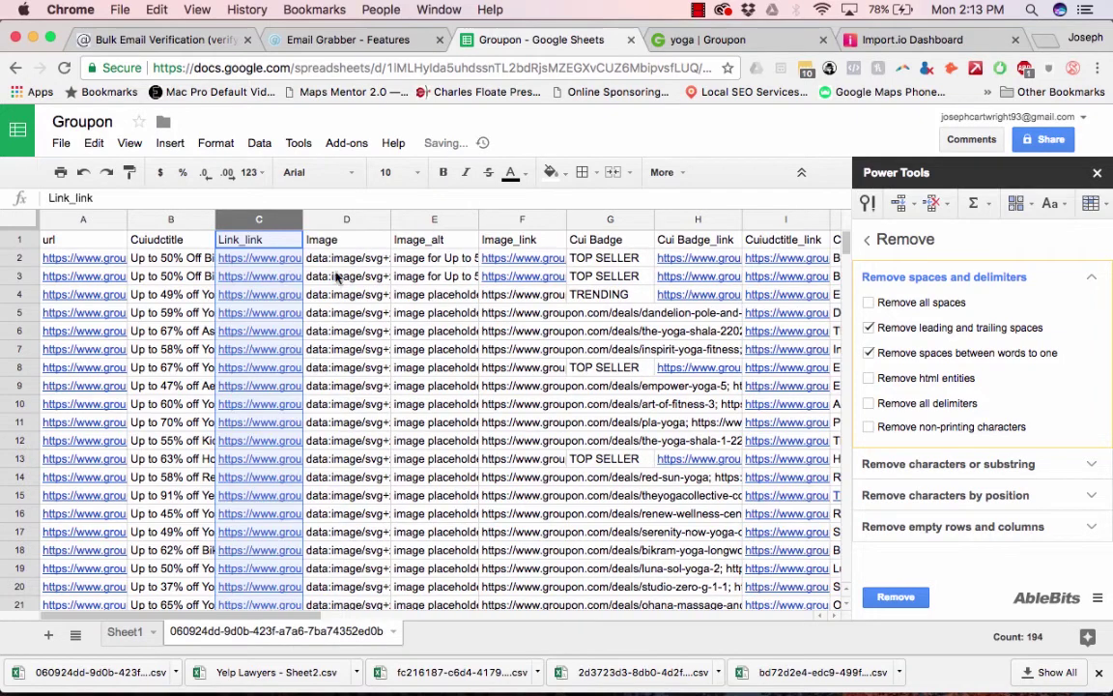
Step: Delete the extra scraped columns from Image onward, D through I repeatedly
click(335, 222)
shift+click(781, 222)
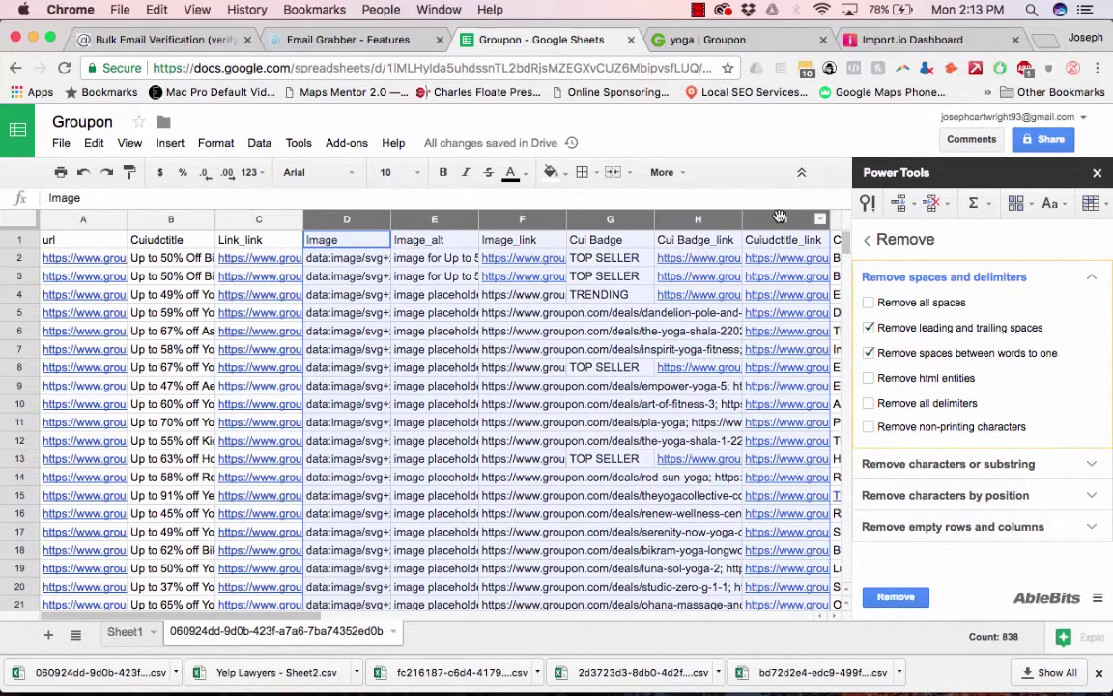
right_click(782, 223)
click(811, 386)
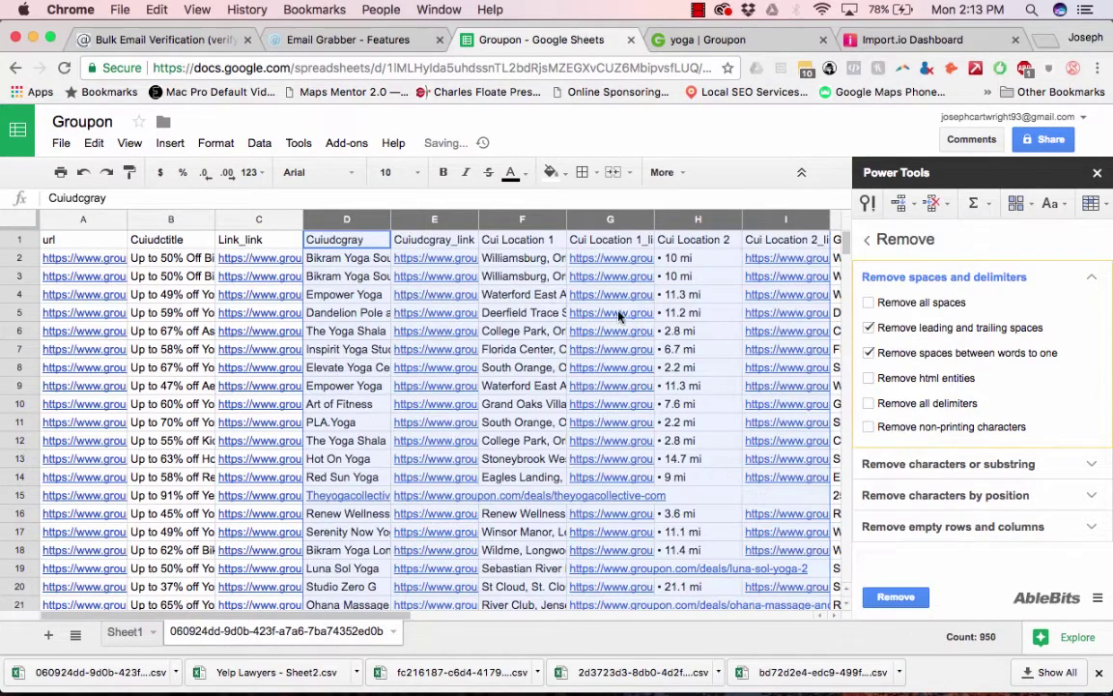
right_click(773, 226)
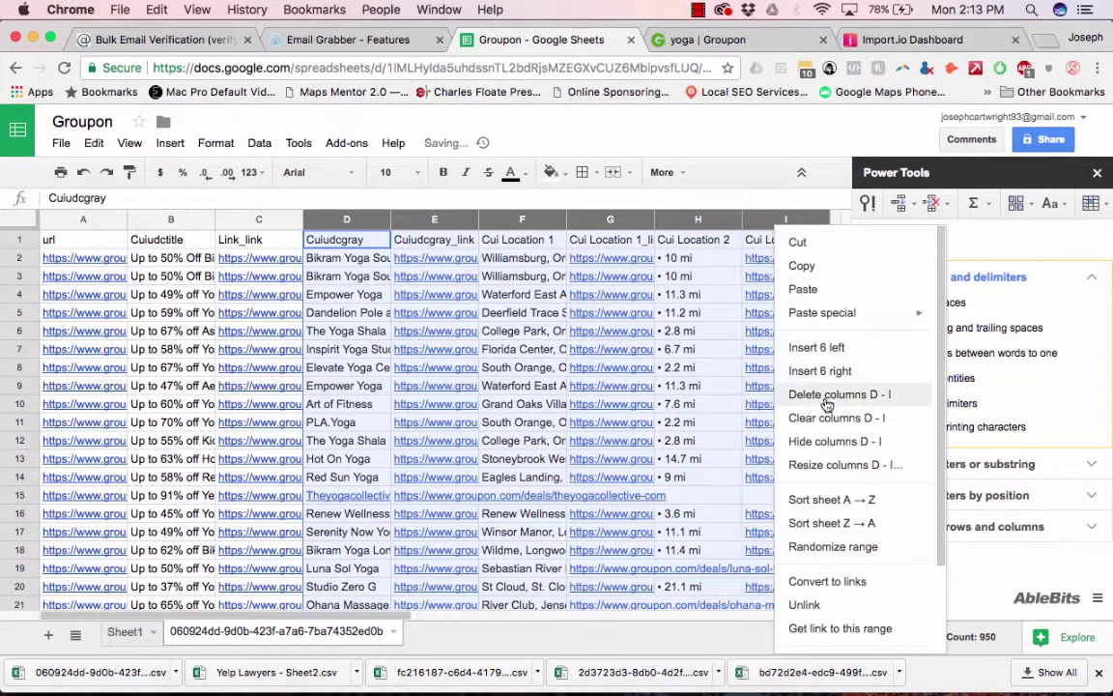
click(832, 395)
right_click(756, 216)
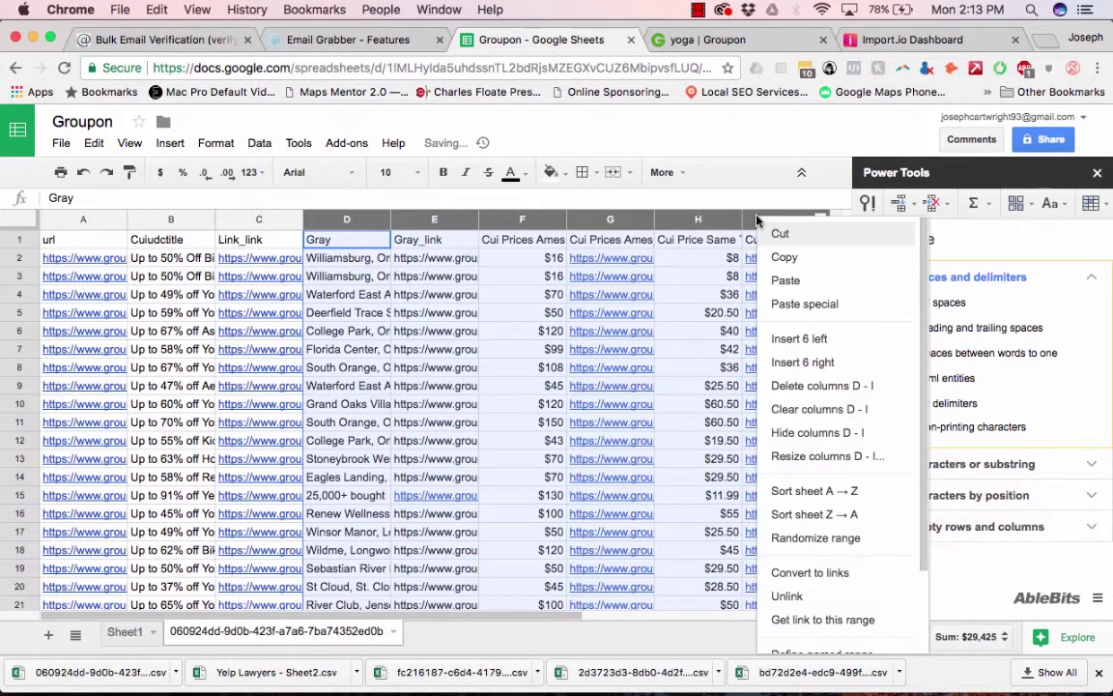
click(745, 385)
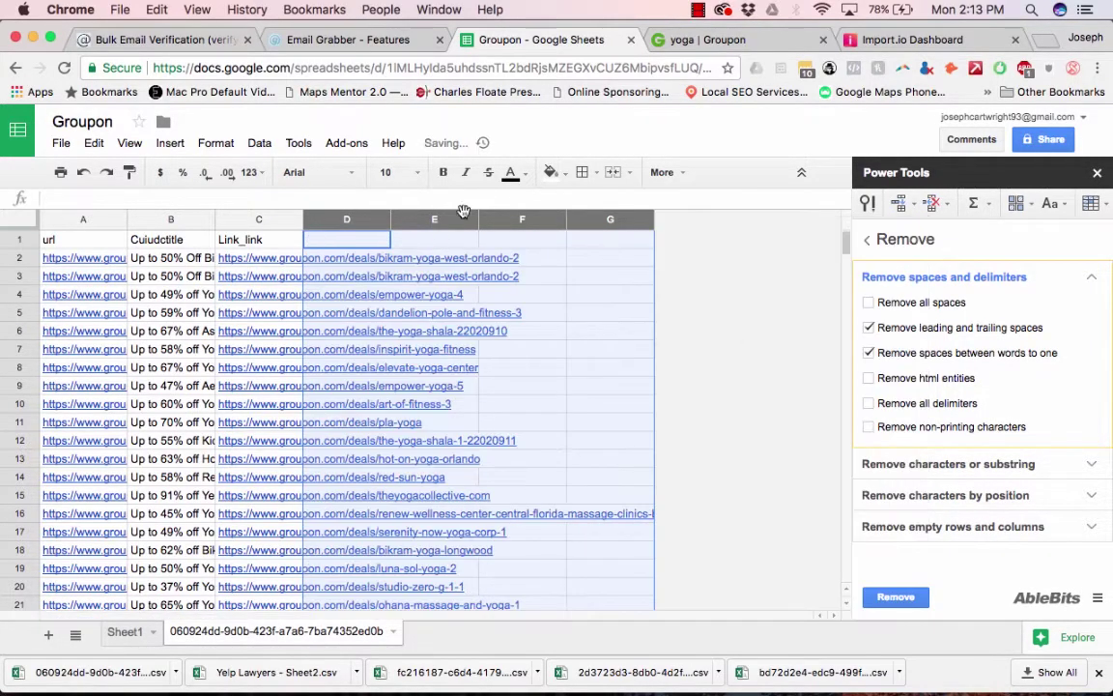
scroll(290, 360, down, 5)
scroll(290, 360, up, 5)
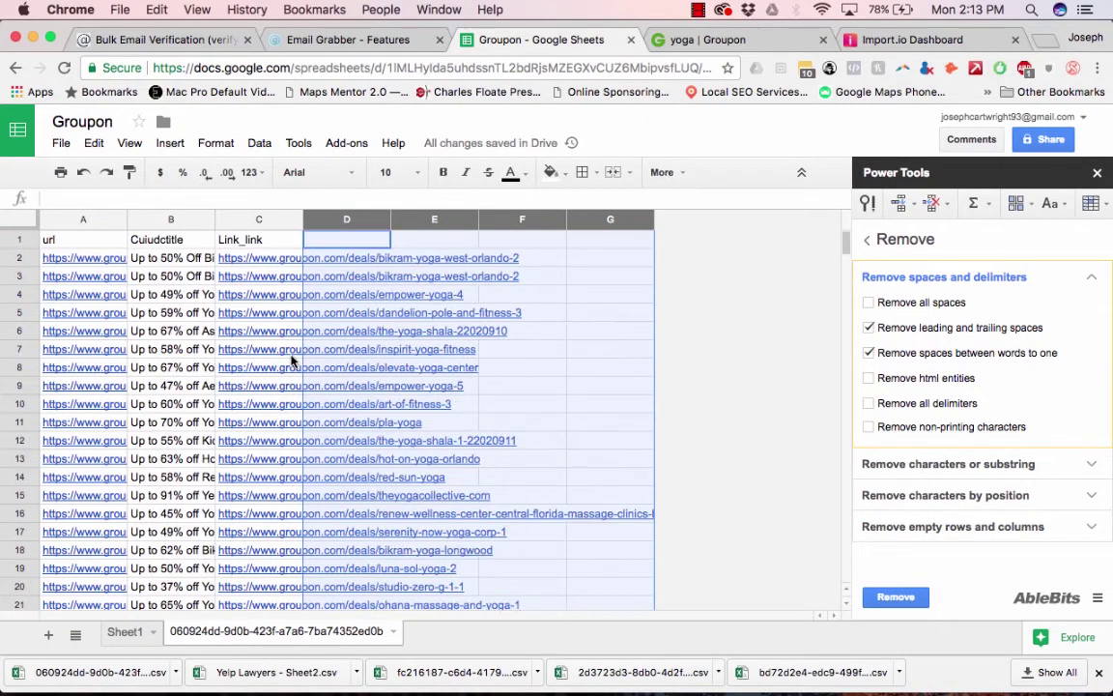
Step: Delete the url column, leaving deal titles and their deal page links
click(90, 220)
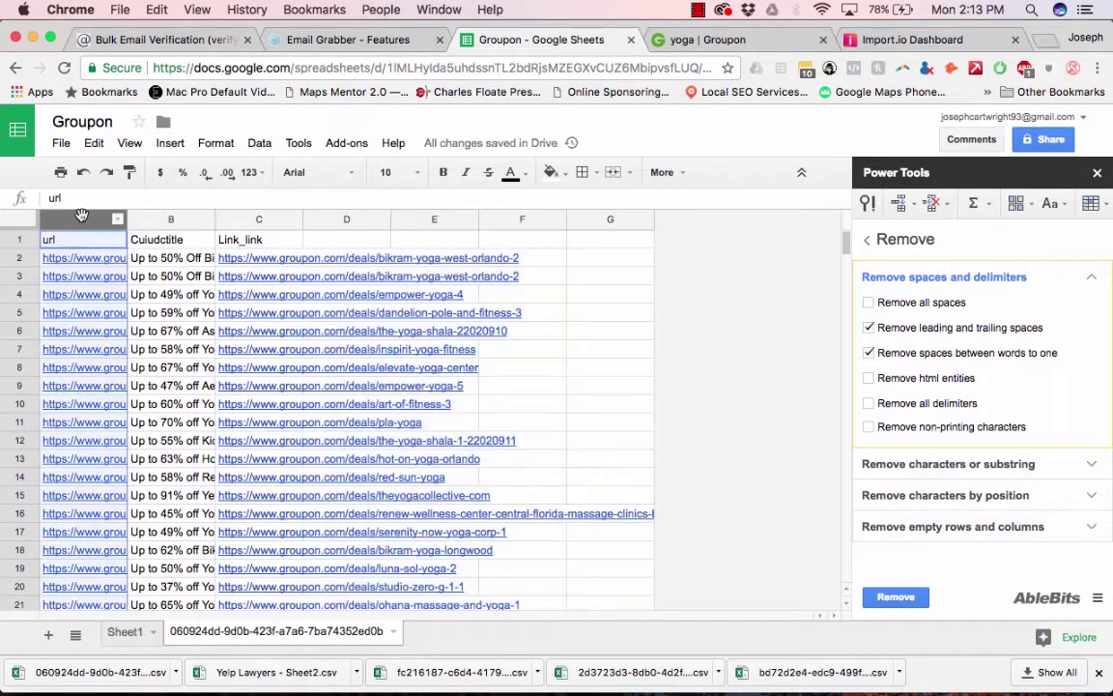
right_click(88, 220)
click(138, 385)
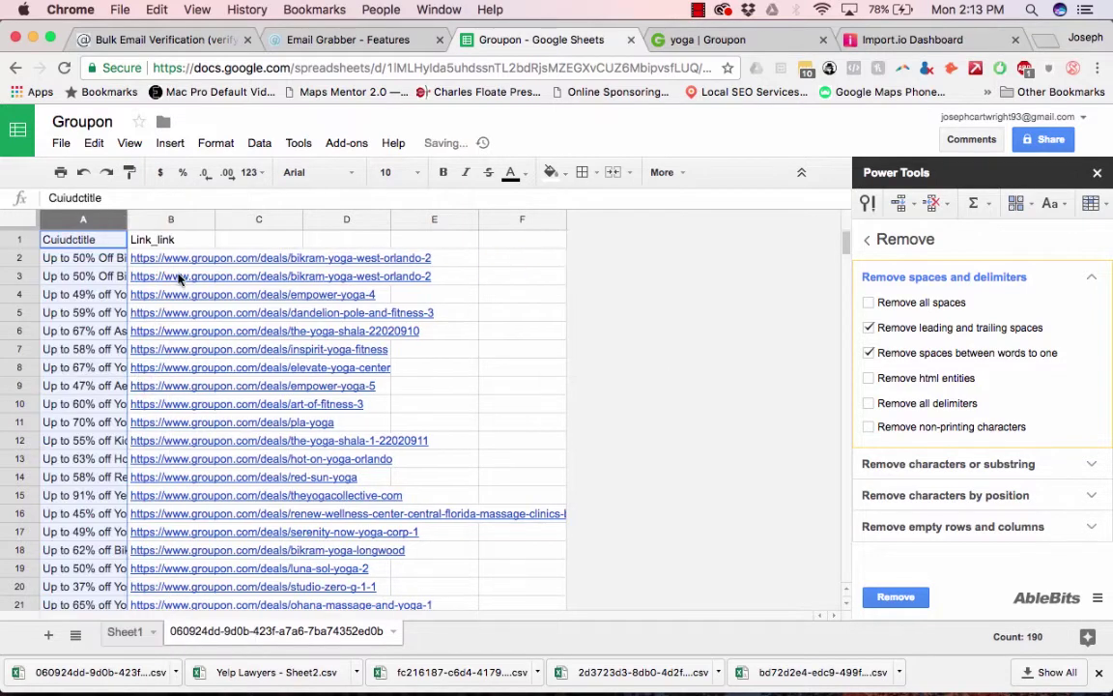
click(177, 261)
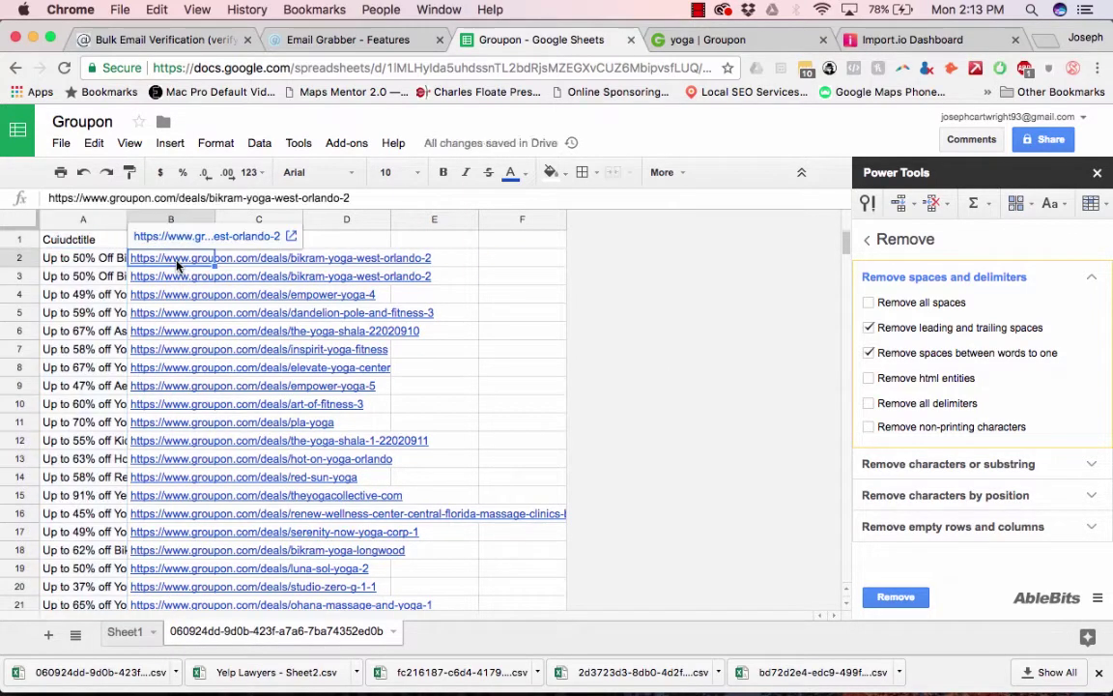
Step: Create a new extractor from the pasted Bikram Yoga West Orlando deal page URL
click(715, 38)
click(850, 39)
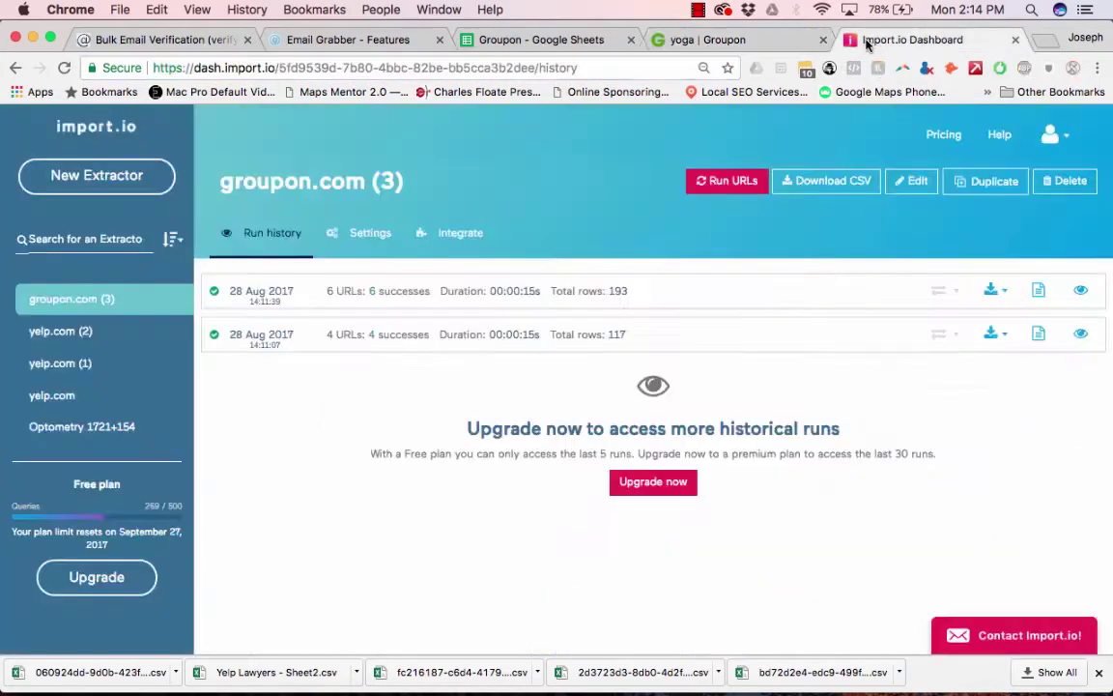
click(97, 175)
text(https://www.groupon.com/deals/bikram-yoga-west-orlando-2)
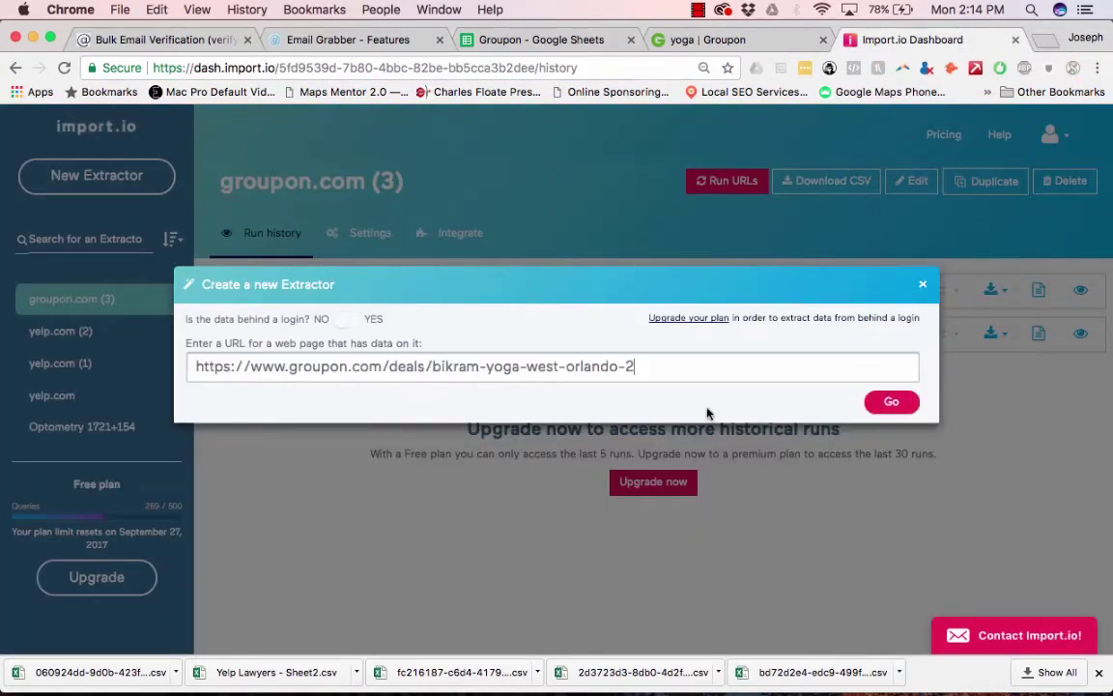
click(891, 404)
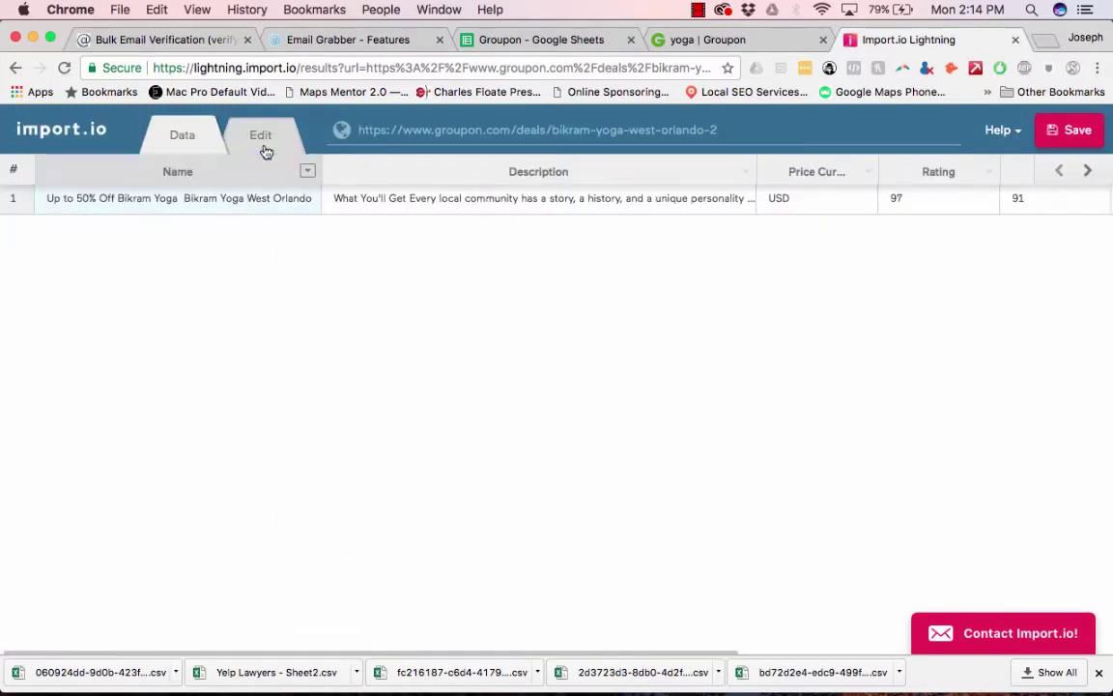
Step: In the Edit view, rename the extractor's Name column to Deal
click(266, 149)
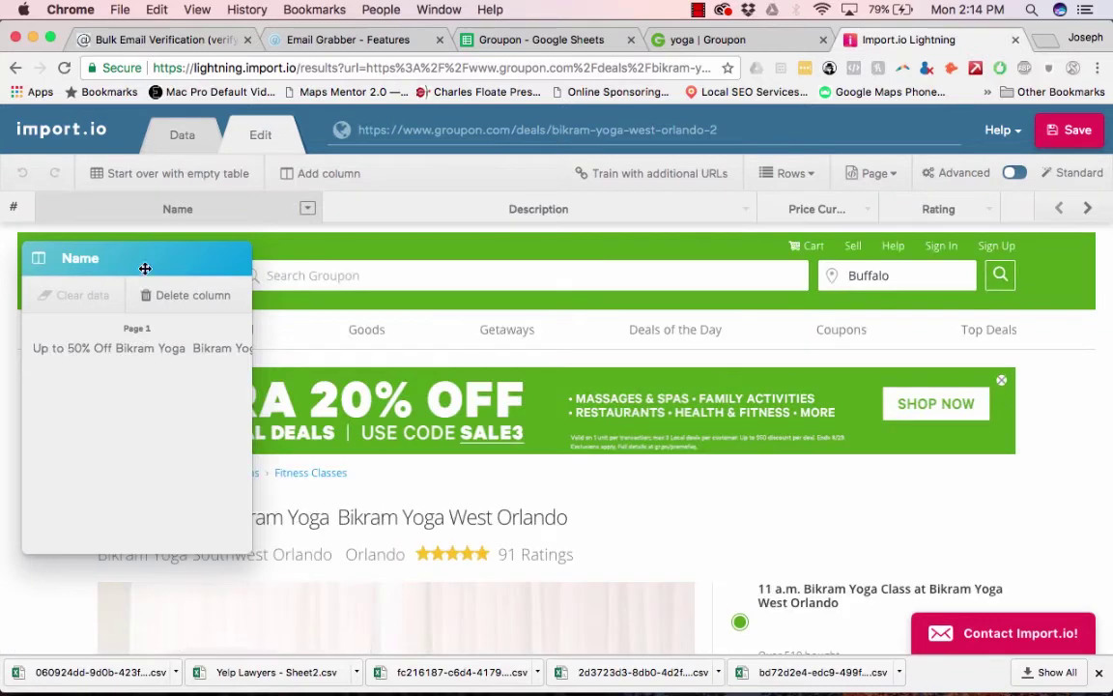
drag(37, 257, 816, 227)
scroll(623, 422, down, 3)
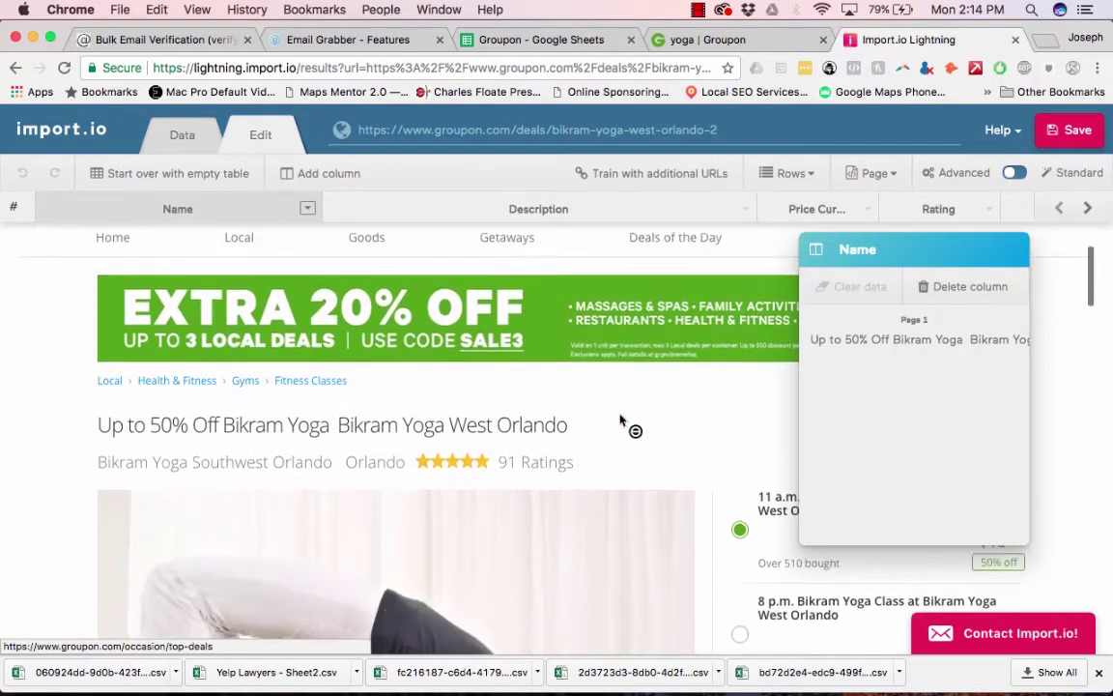
click(846, 249)
text(Deal)
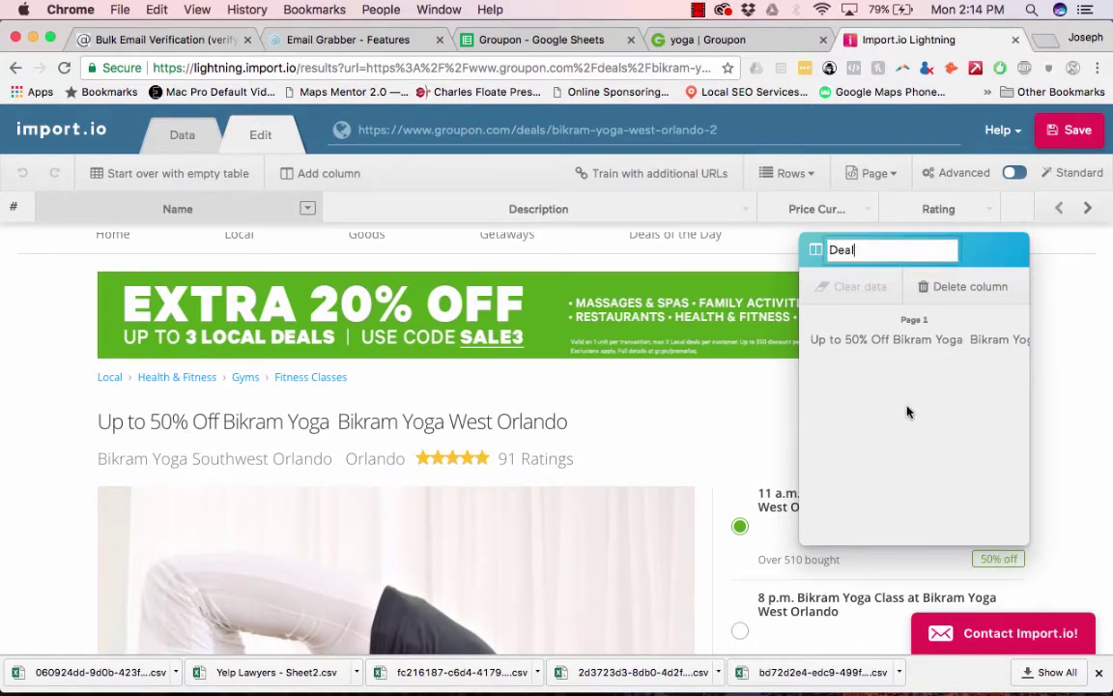
key(Return)
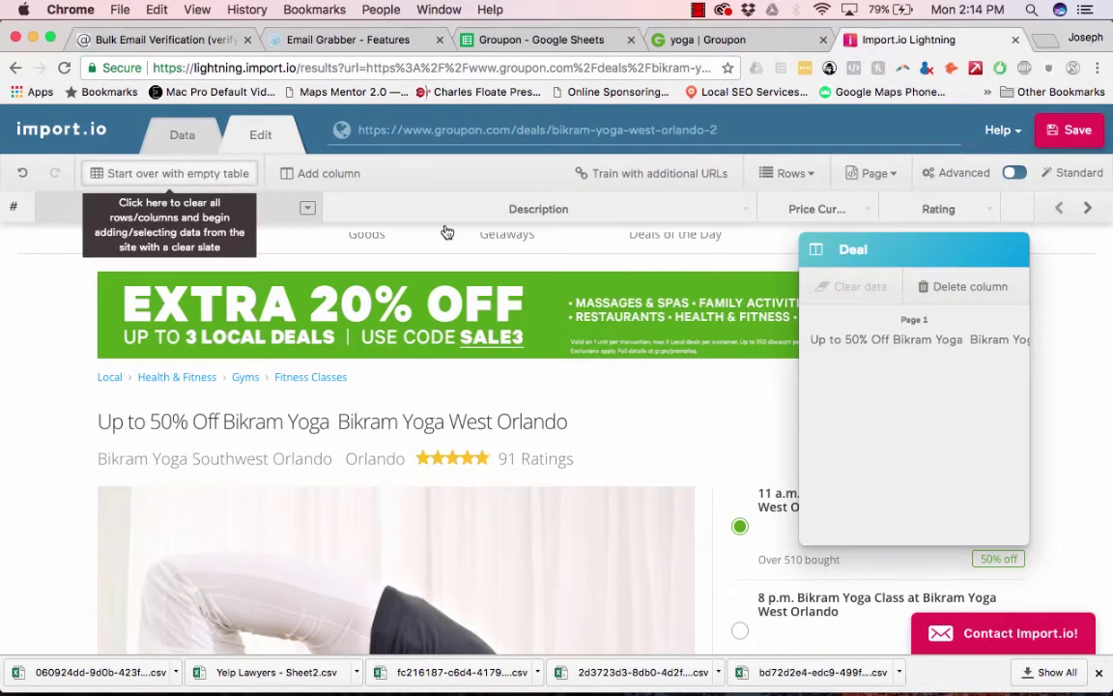
Step: Start over with an empty table whose Deal column captures 'Up to 50% Off Bikram Yoga'
click(213, 177)
text(Deal)
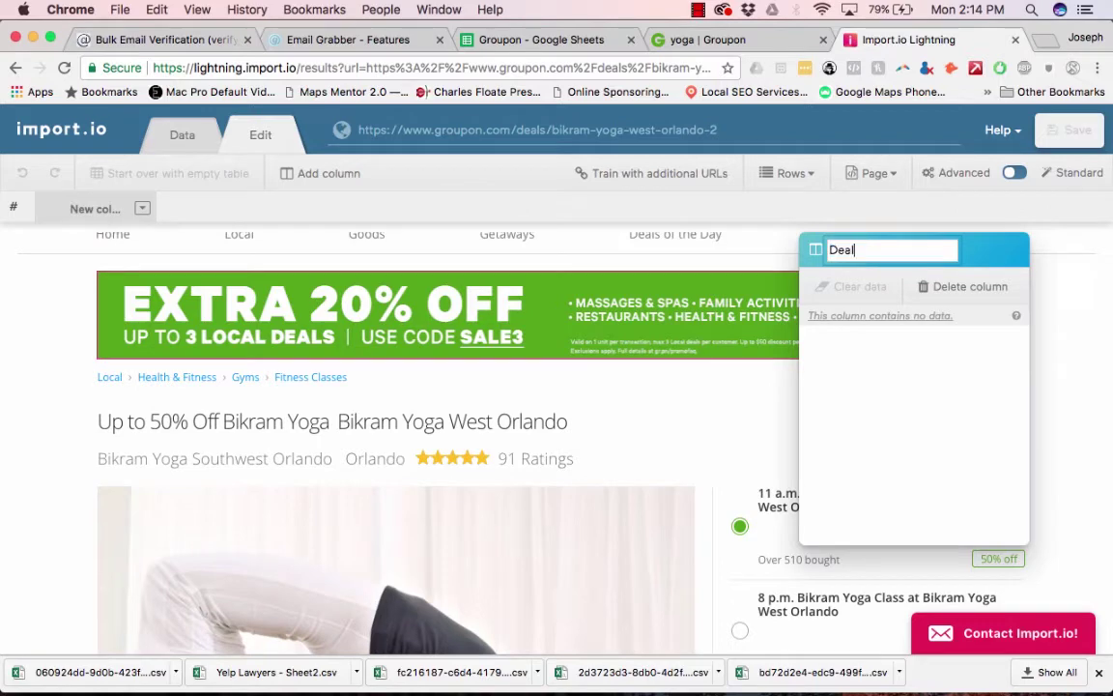
click(280, 423)
scroll(715, 440, down, 3)
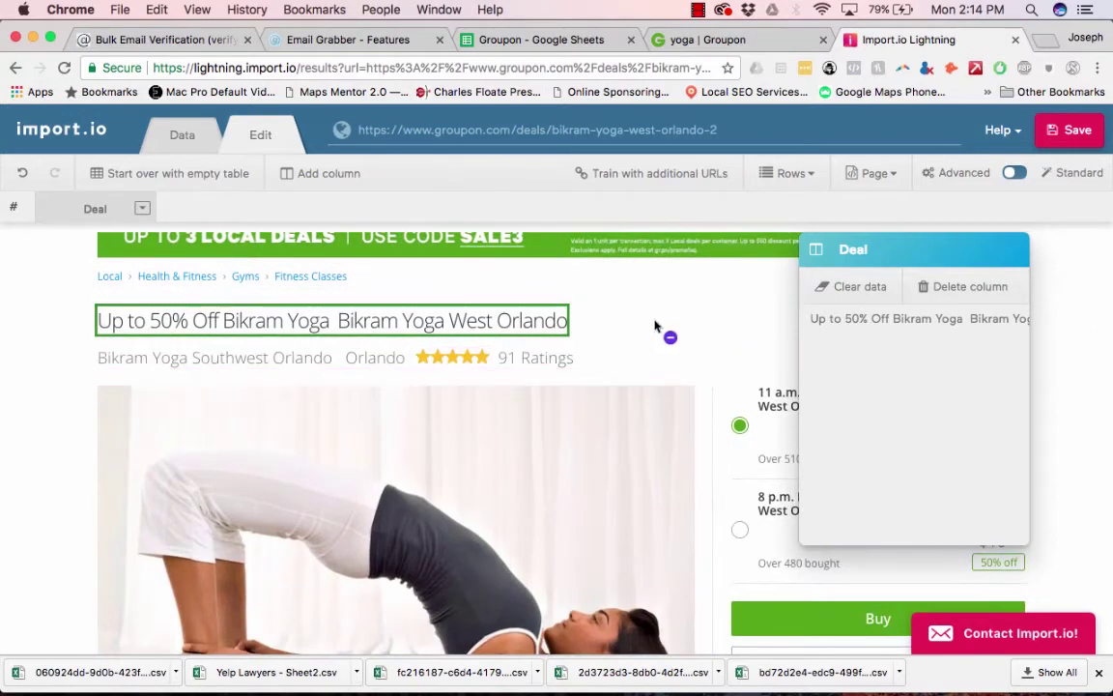
scroll(655, 327, down, 1)
scroll(655, 327, up, 5)
scroll(655, 327, down, 1)
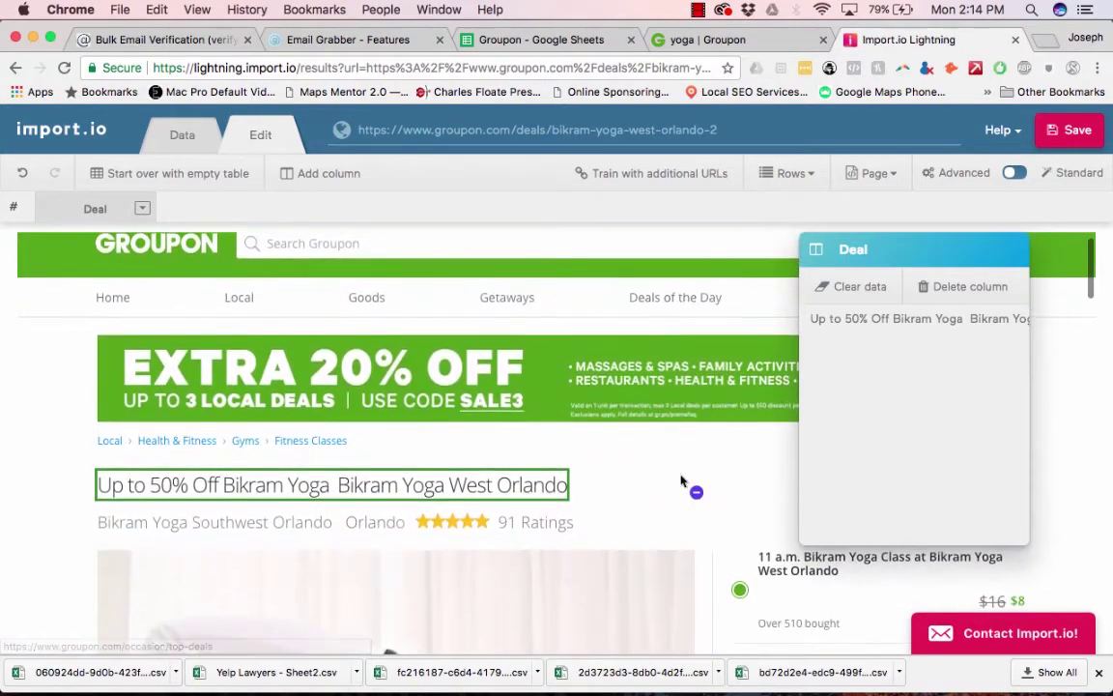
scroll(680, 484, down, 1)
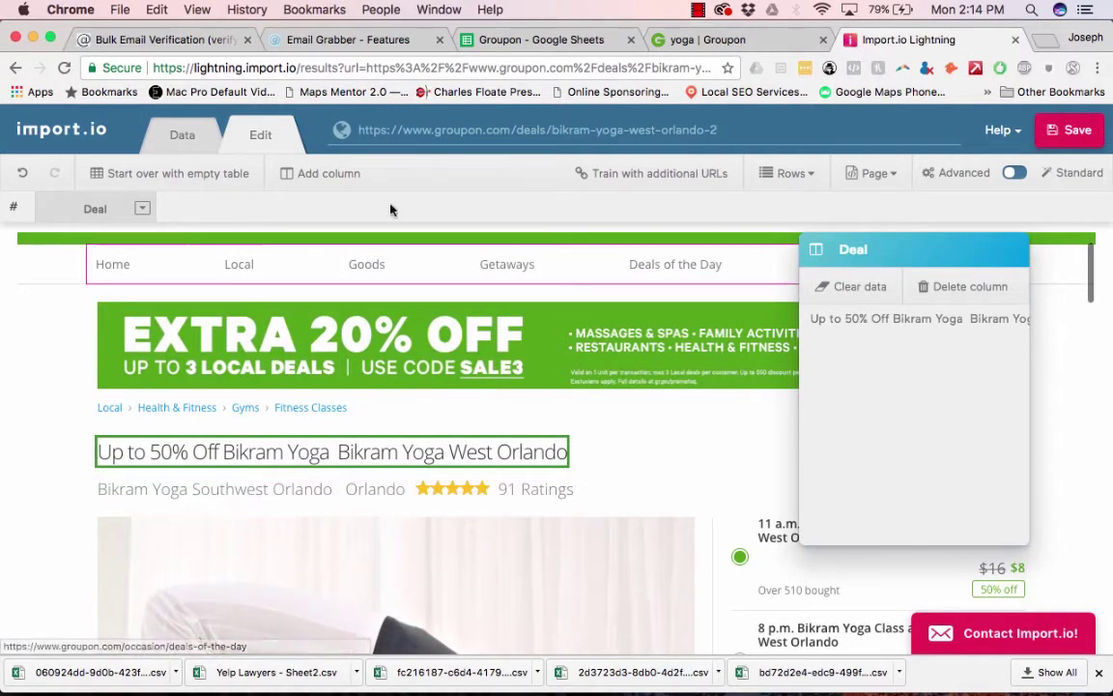
Step: Add a Company column holding the company name from the deal page
click(306, 177)
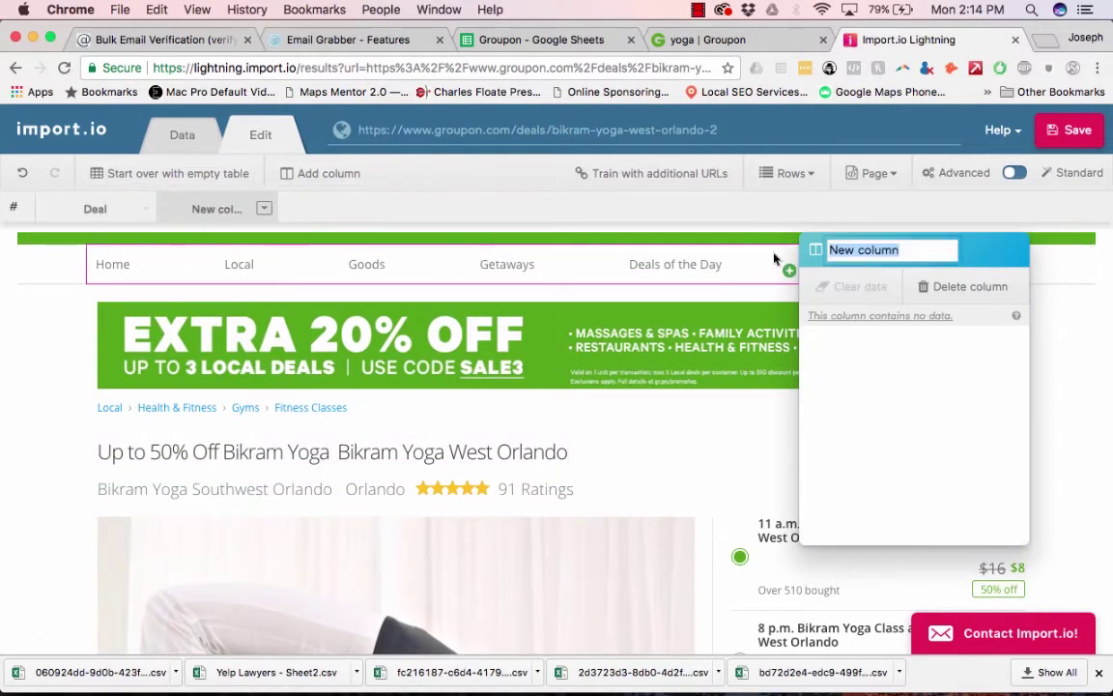
text(Company)
key(Return)
click(152, 494)
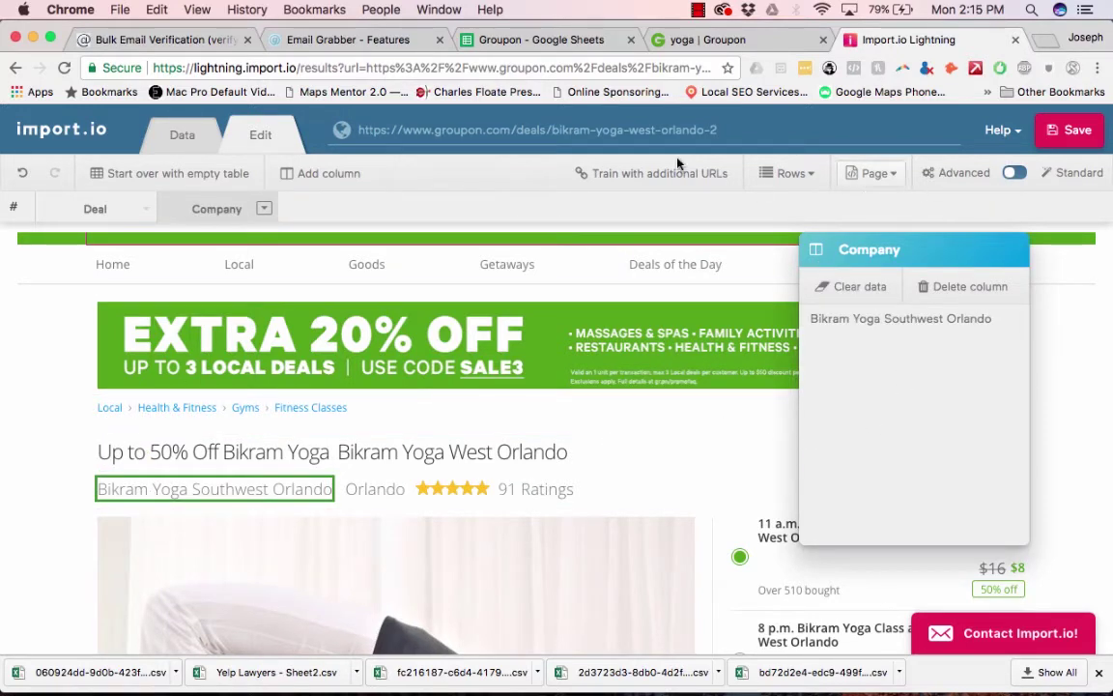
Step: Add a column capturing the 'Company Website' link, including its URL
click(310, 176)
scroll(538, 476, down, 3)
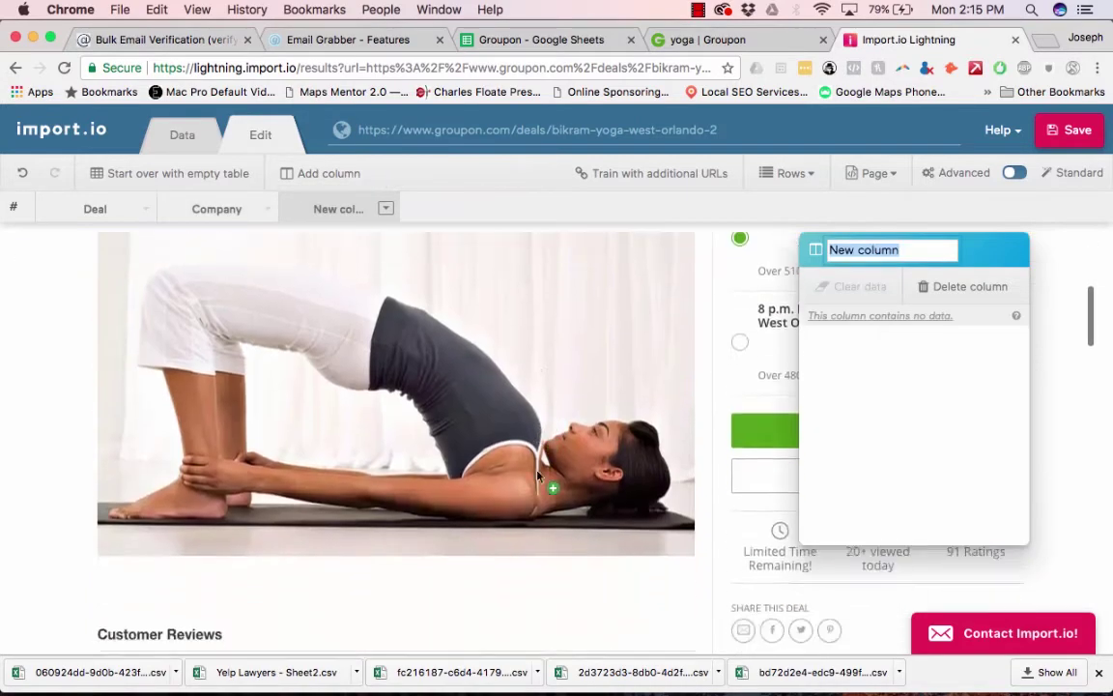
scroll(538, 475, down, 15)
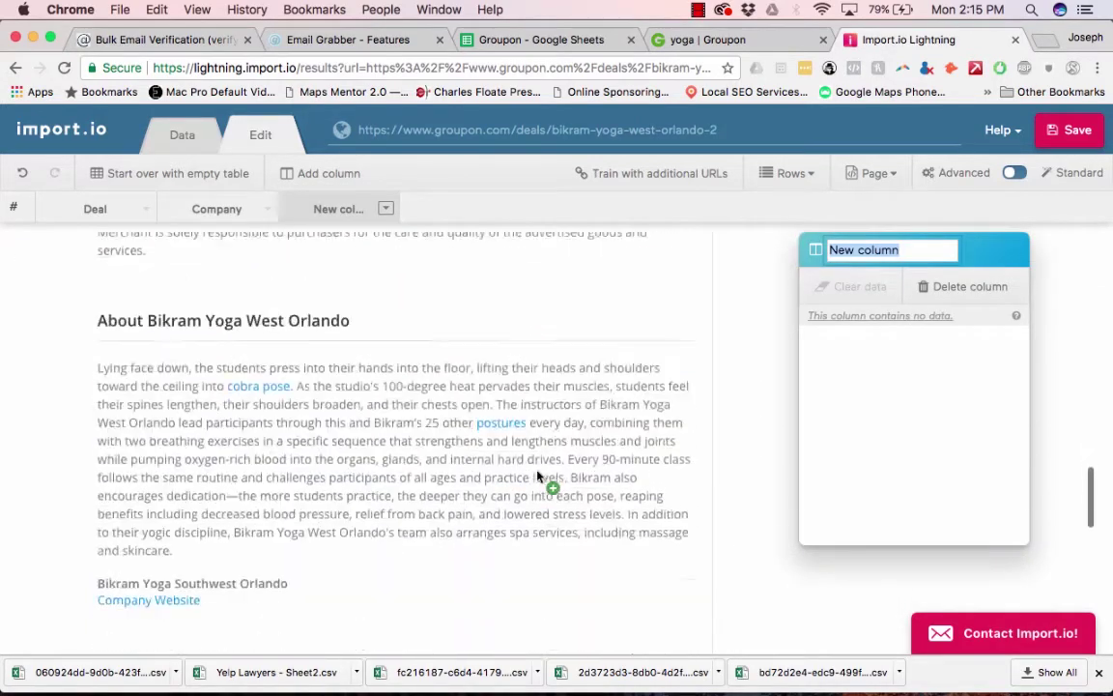
scroll(538, 475, down, 3)
scroll(536, 473, up, 1)
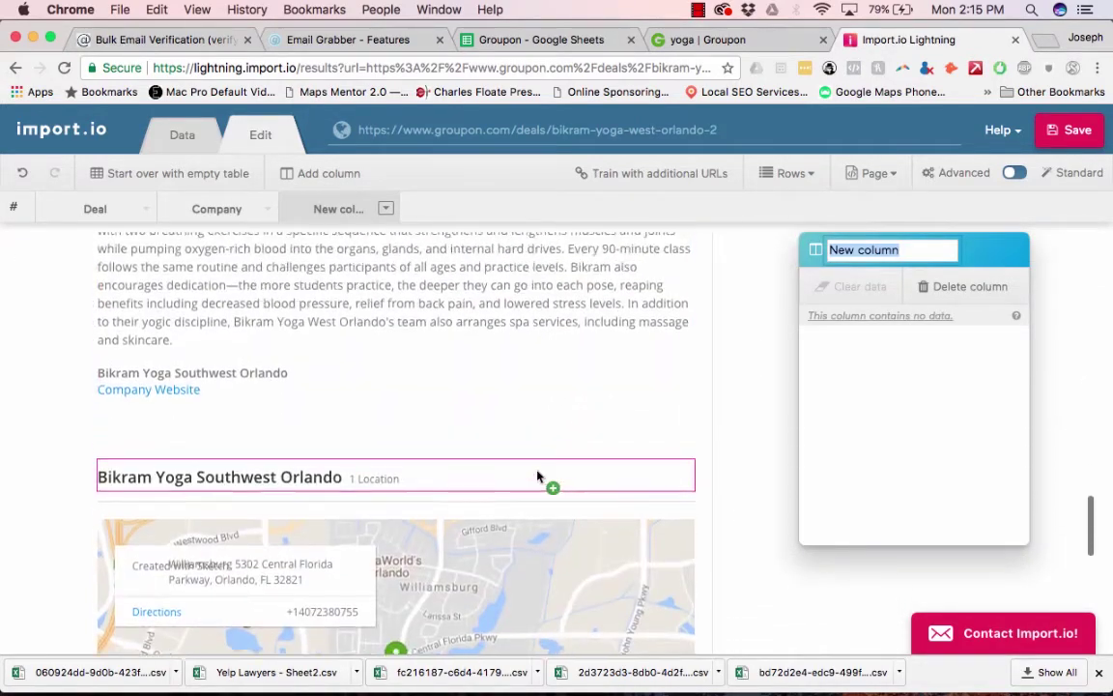
click(149, 393)
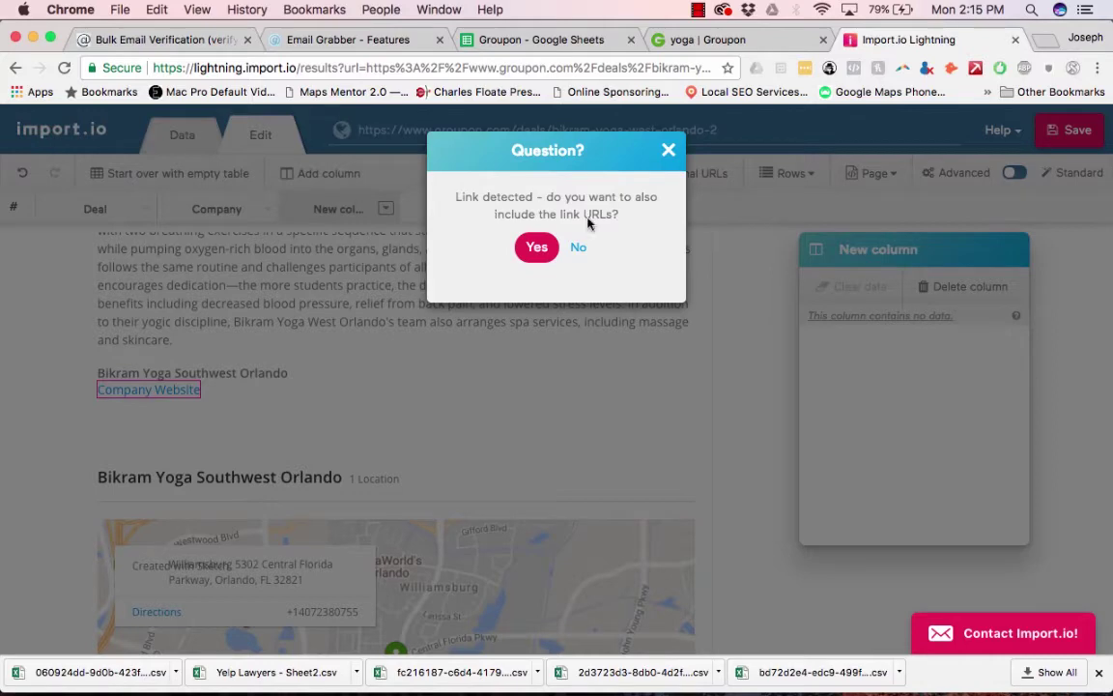
click(538, 250)
Step: Review the extracted columns and bring up the Save Extractor dialog proposing groupon.com (4)
scroll(579, 421, up, 4)
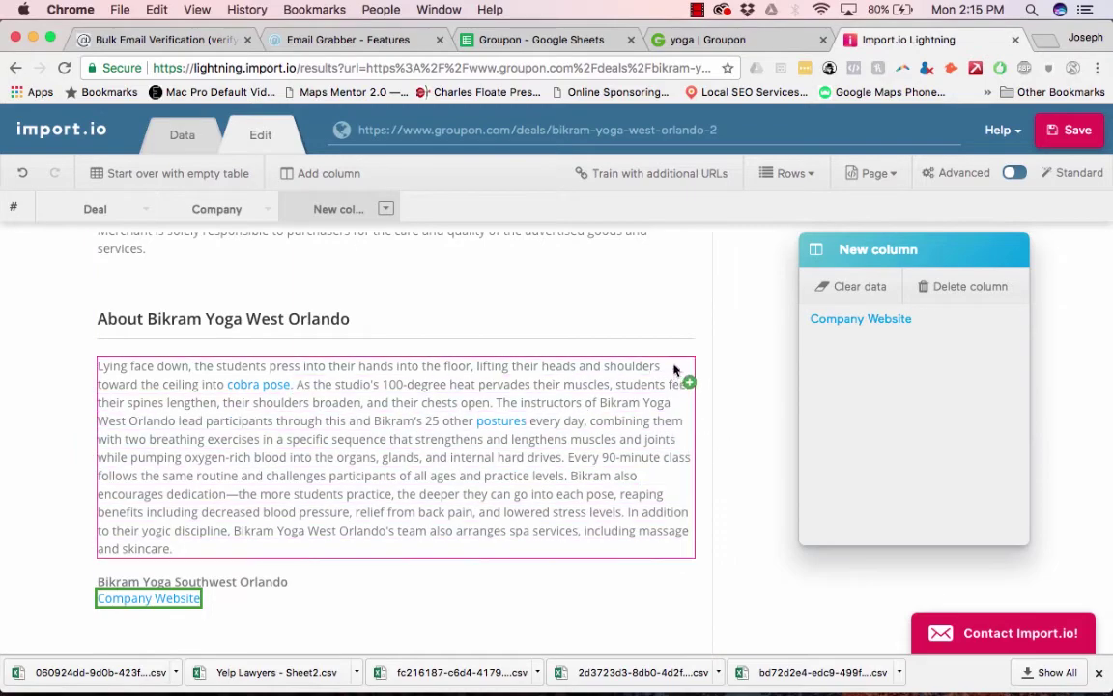
scroll(676, 339, up, 5)
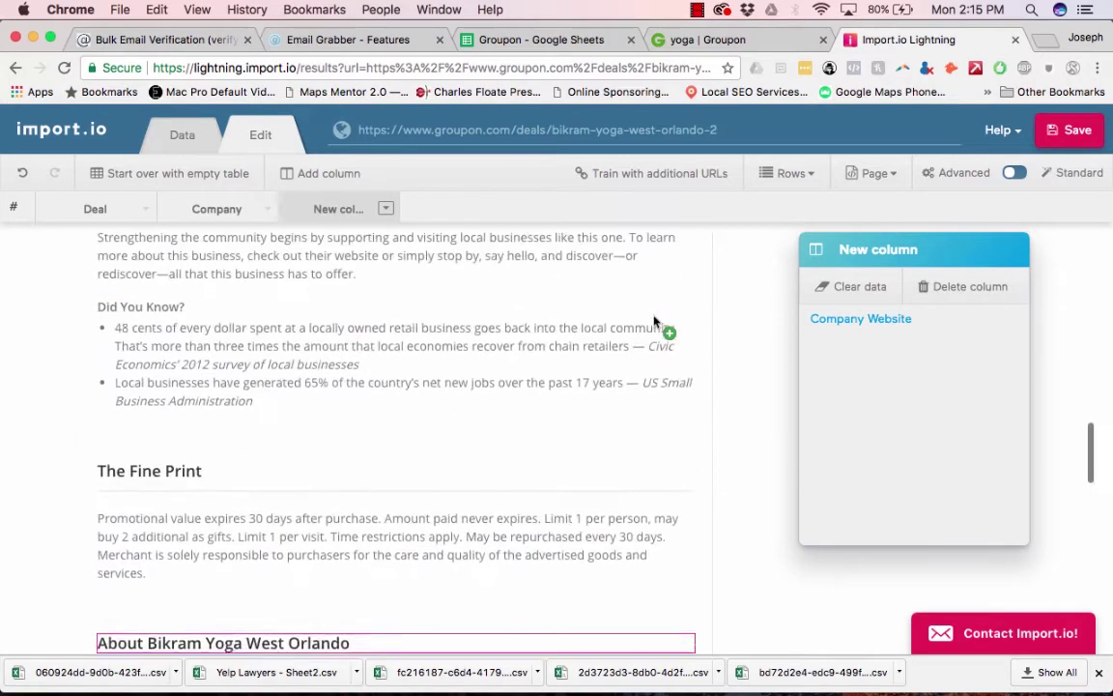
scroll(654, 322, down, 7)
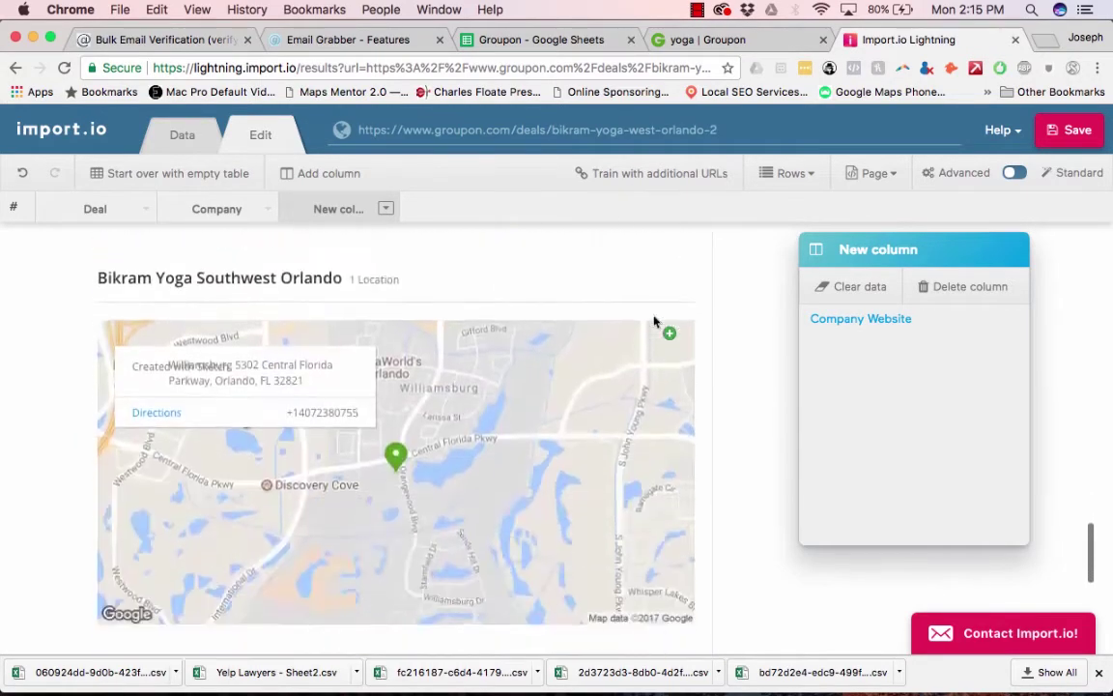
scroll(654, 322, up, 9)
scroll(654, 321, up, 15)
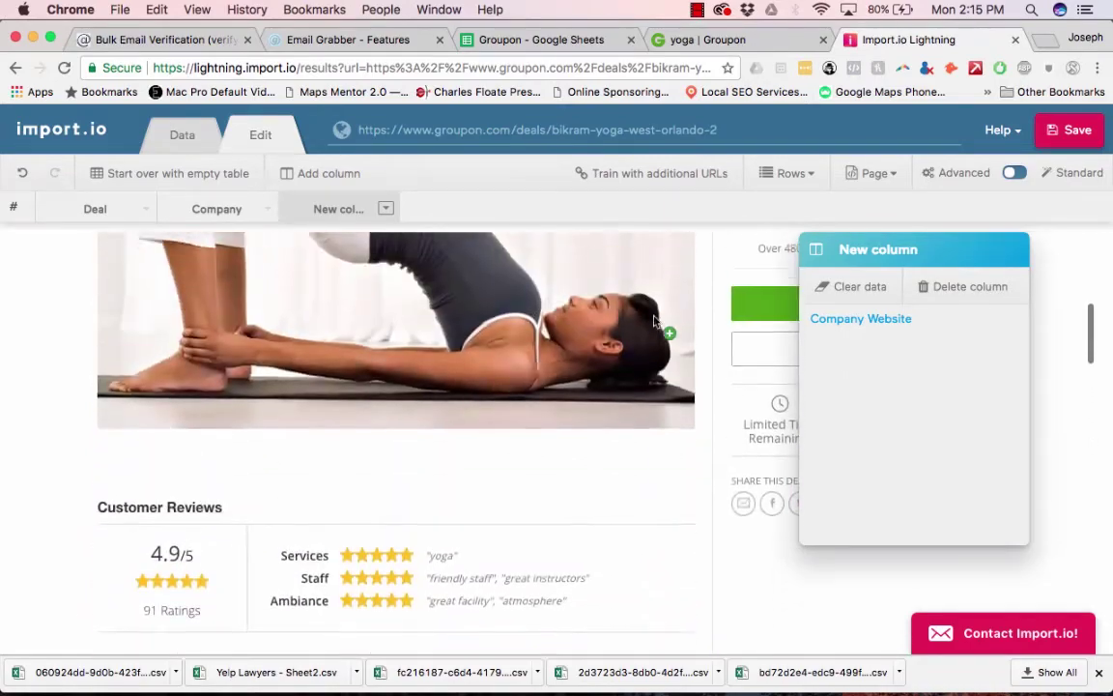
scroll(648, 321, up, 1)
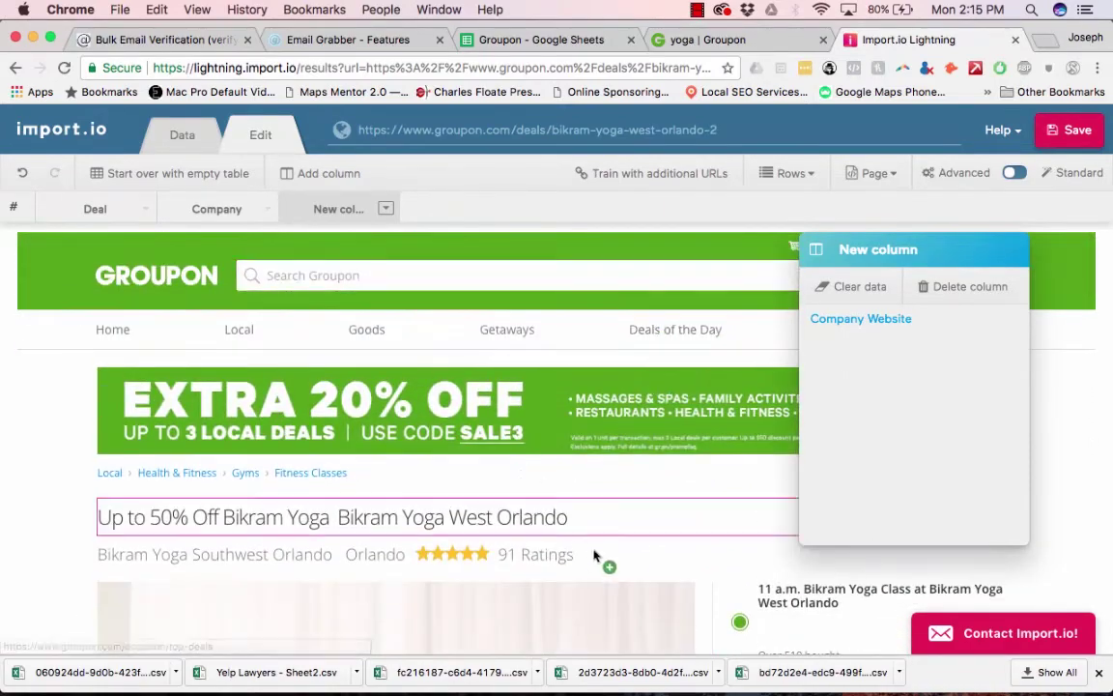
scroll(599, 563, down, 4)
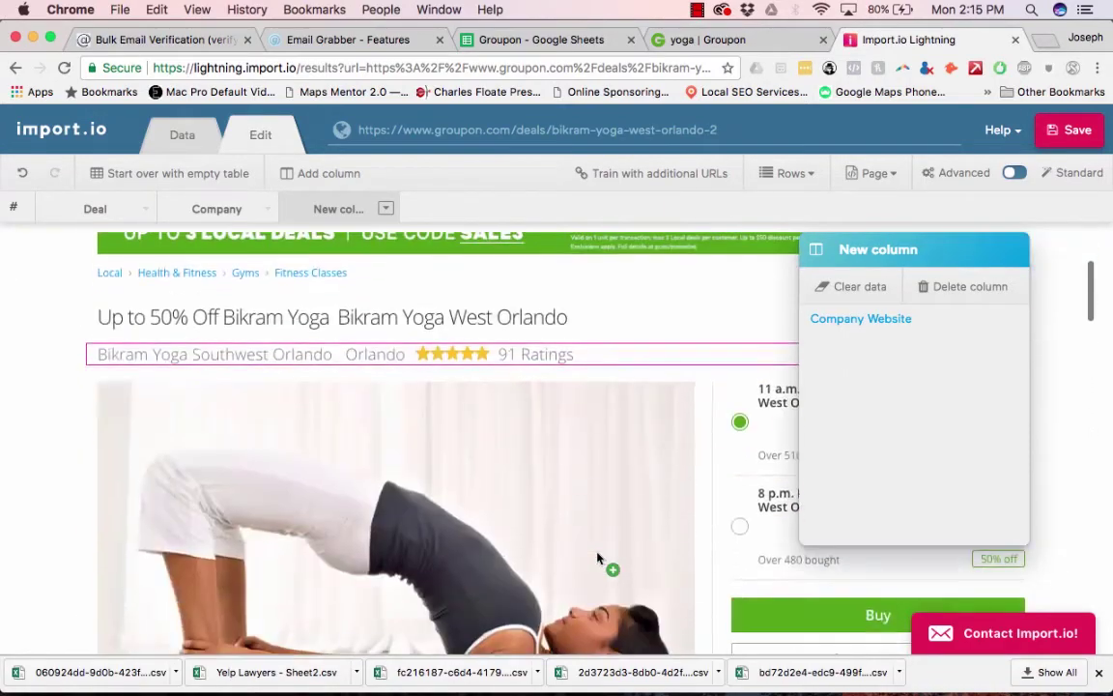
click(1073, 129)
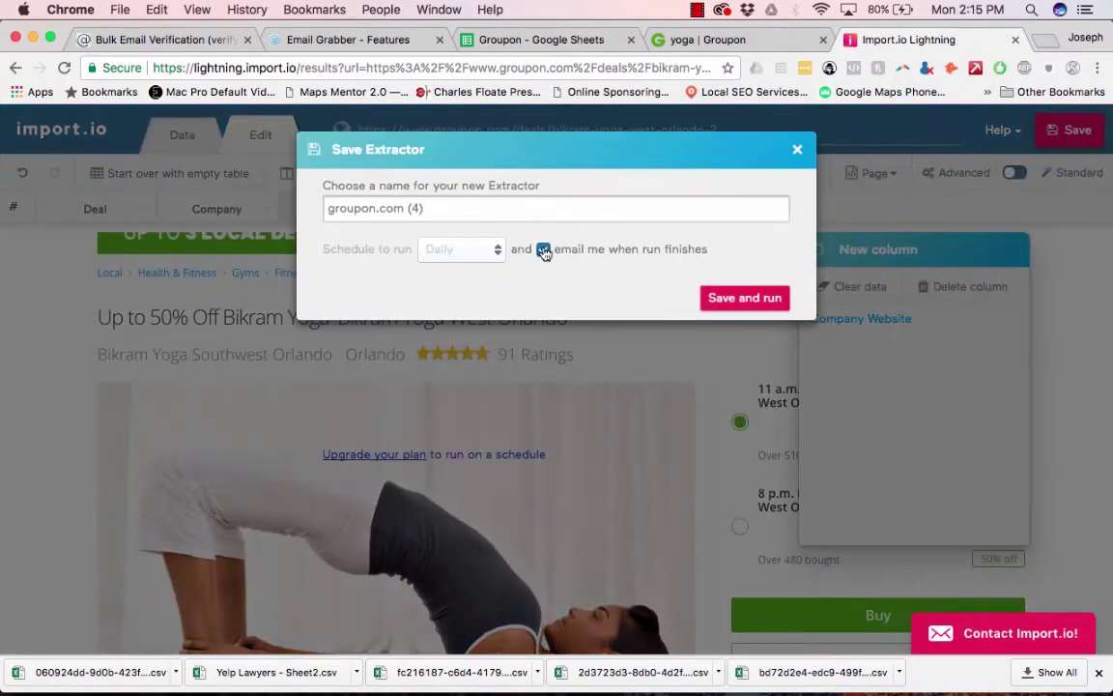
Step: Save and run groupon.com (4), then copy the deal links B2:B194 from the Groupon sheet
click(727, 304)
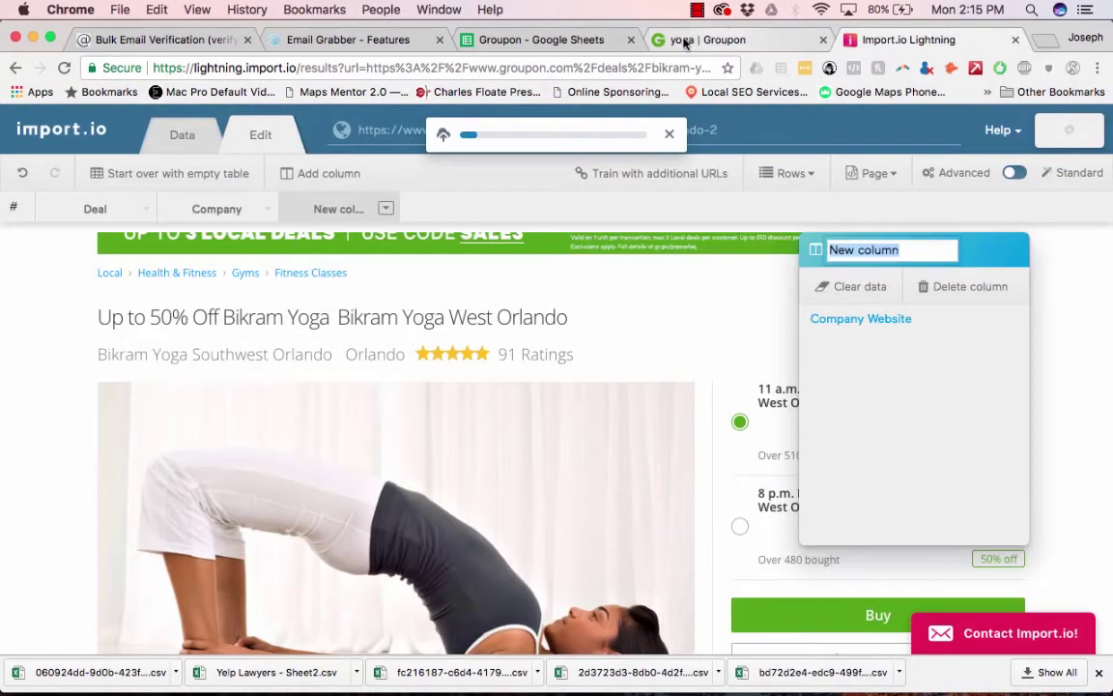
click(537, 40)
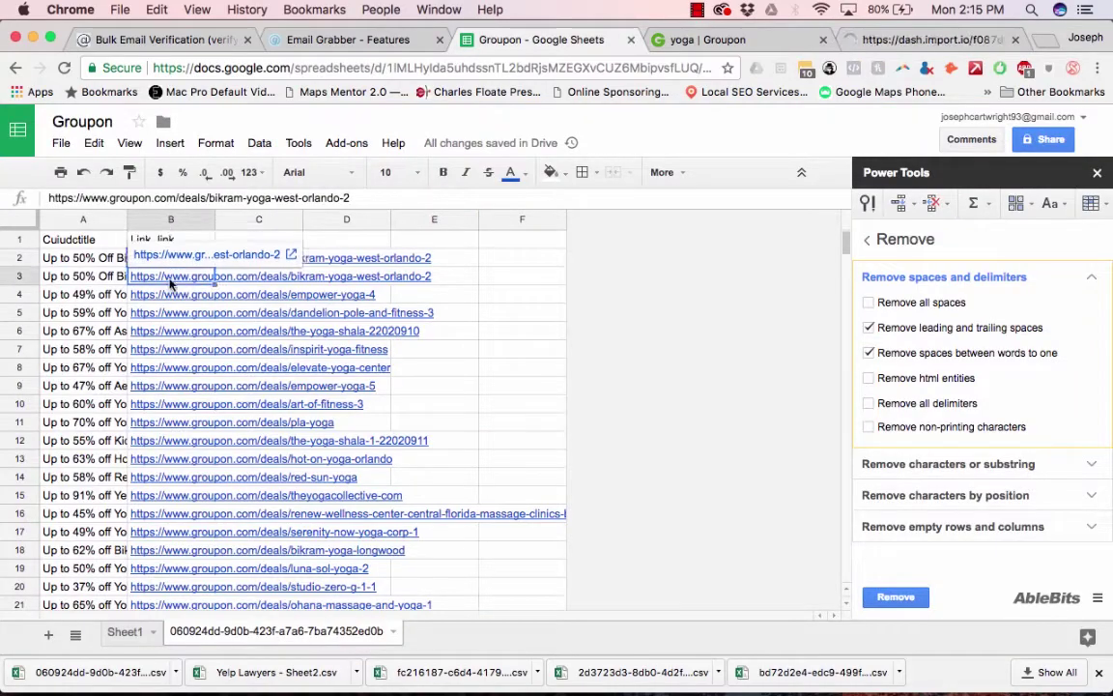
scroll(176, 468, down, 20)
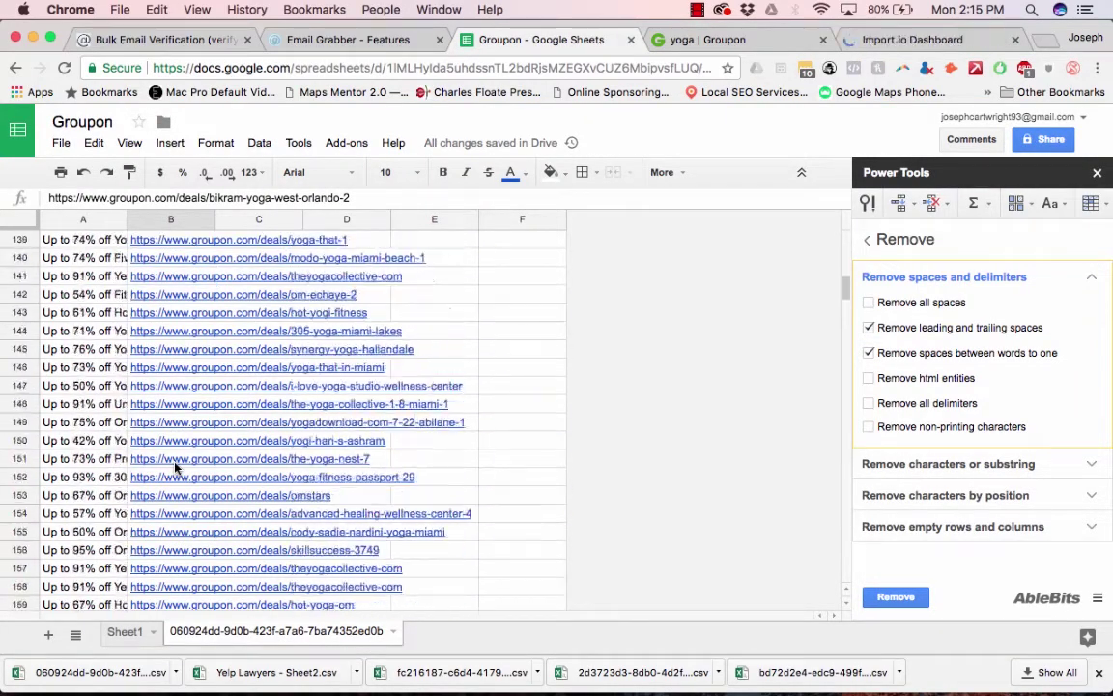
scroll(176, 467, down, 15)
scroll(174, 467, up, 5)
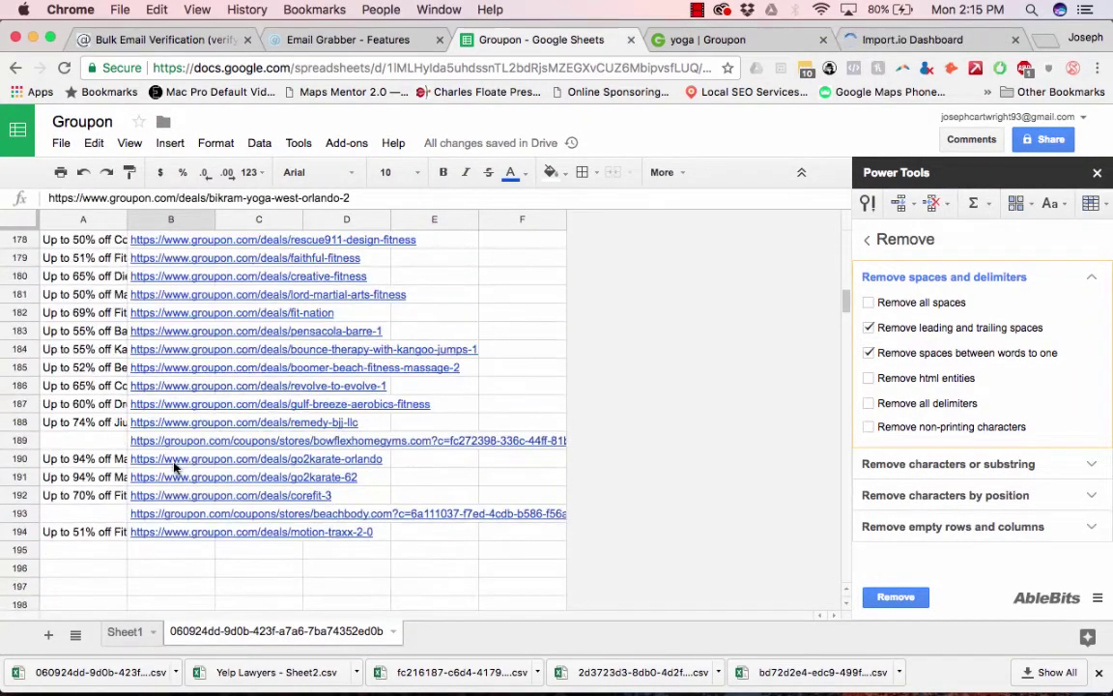
shift+click(171, 531)
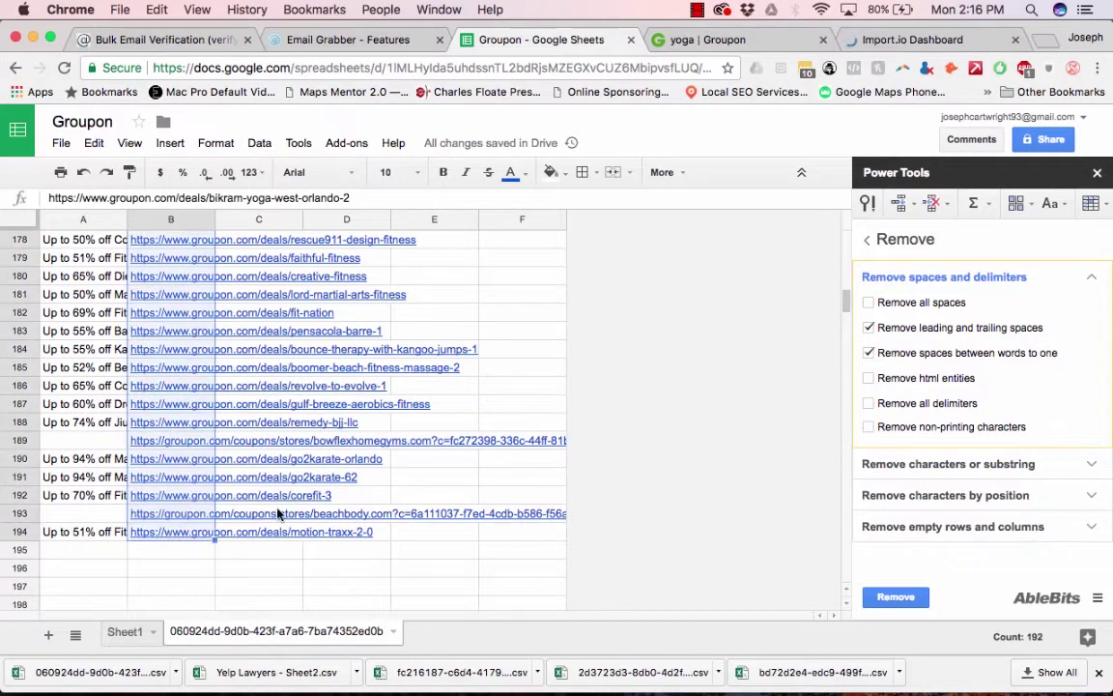
click(883, 43)
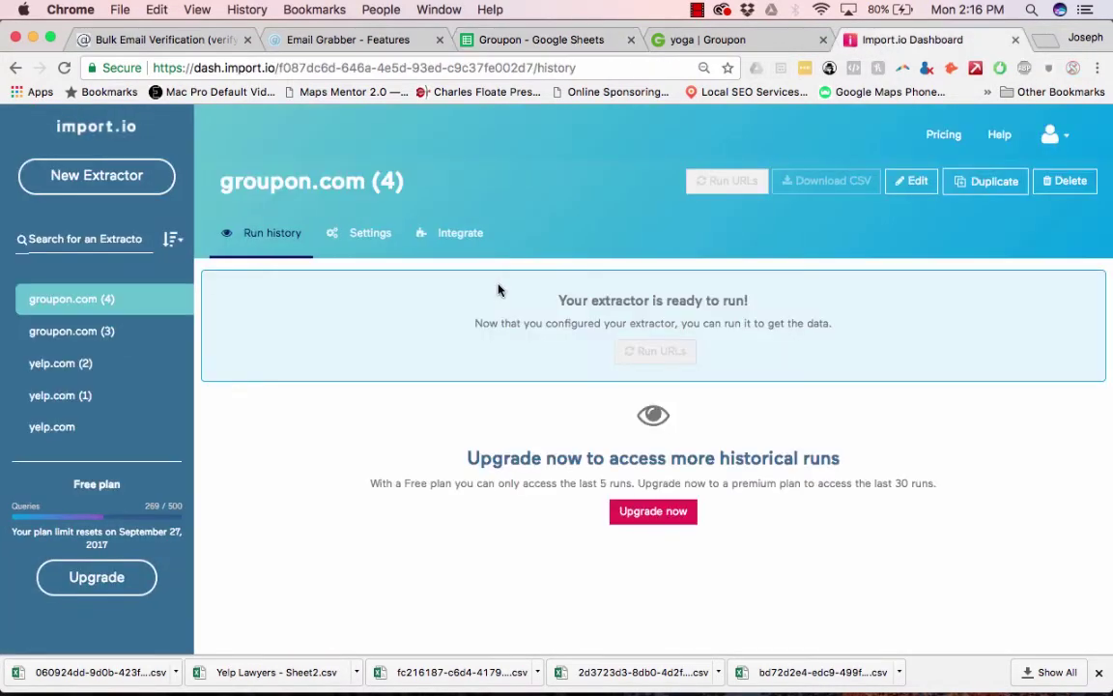
Step: Stop the single-URL run and paste the copied deal links into groupon.com (4)'s URL list
click(654, 351)
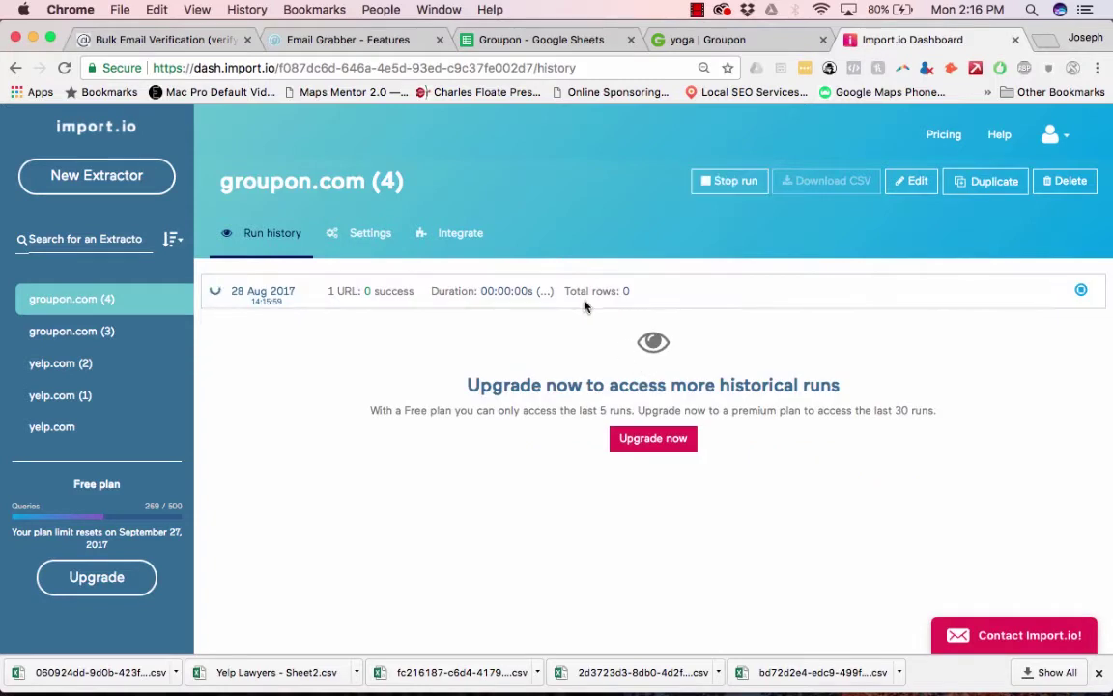
click(1082, 288)
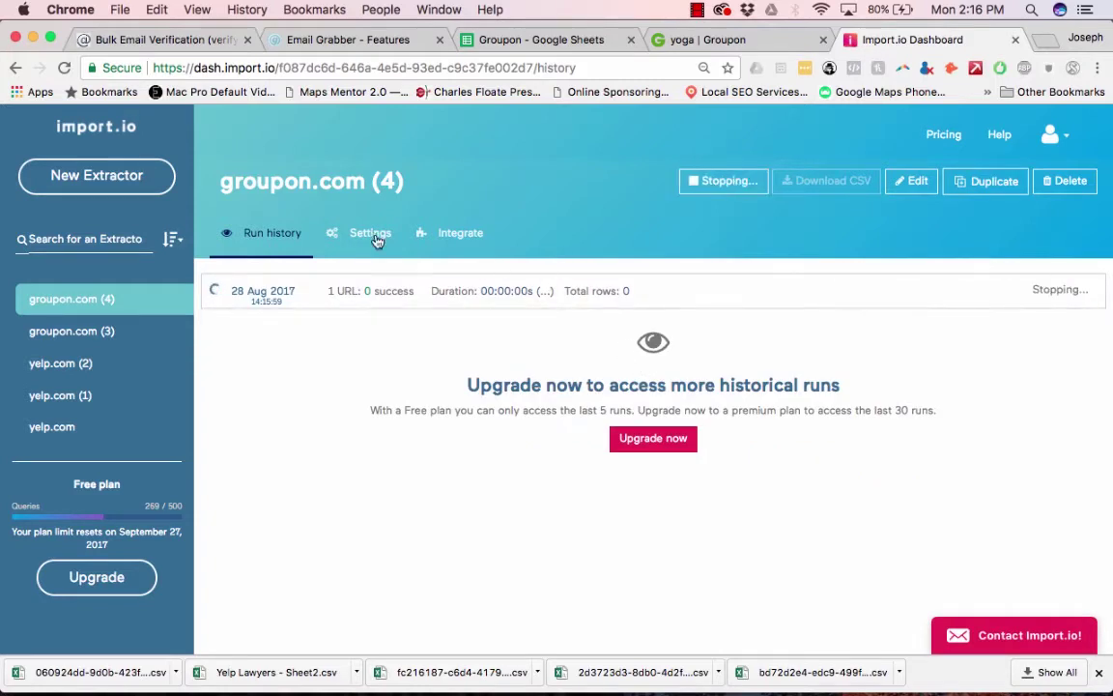
click(370, 233)
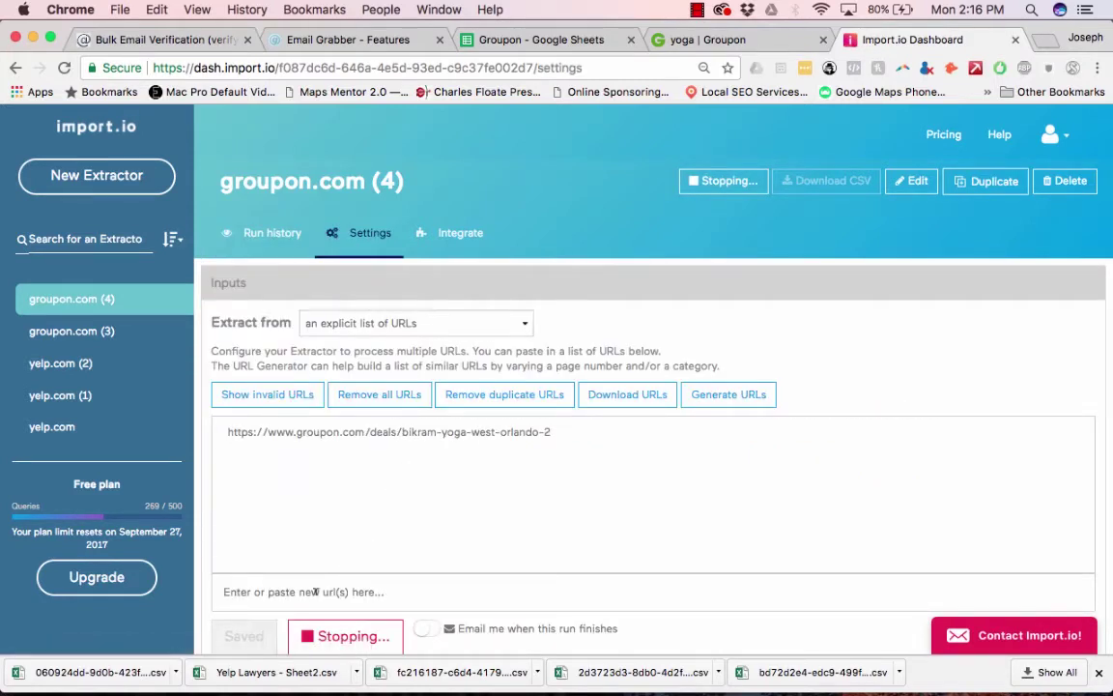
click(315, 591)
key(super+v)
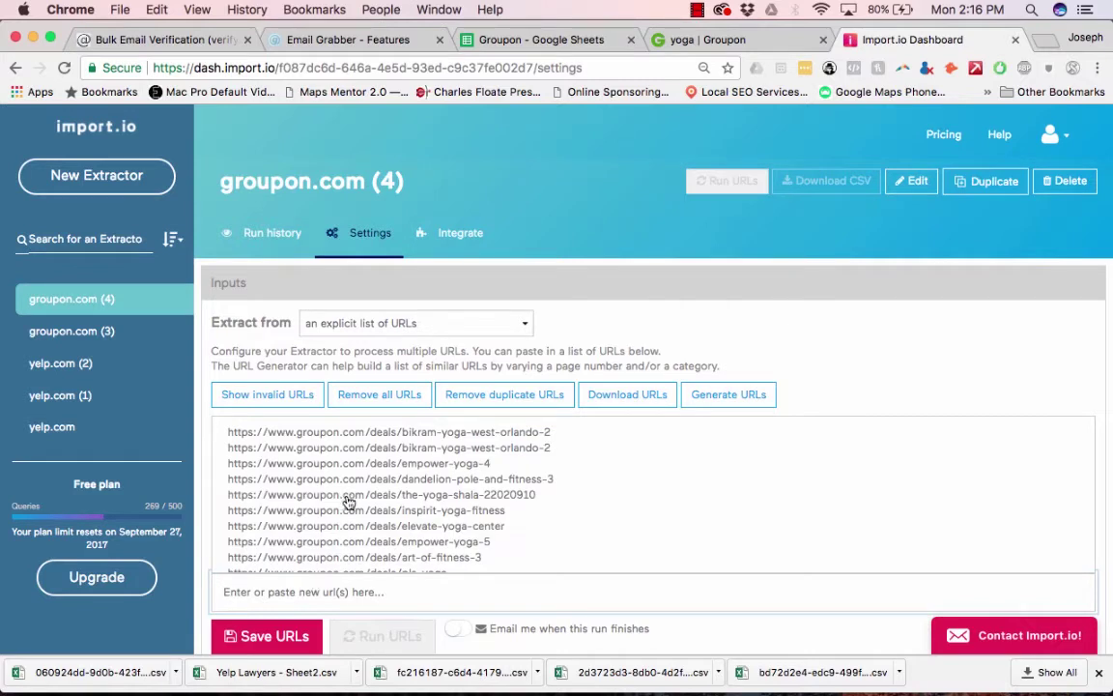
Step: Save the URL list with duplicates removed and run all 133 URLs
click(276, 634)
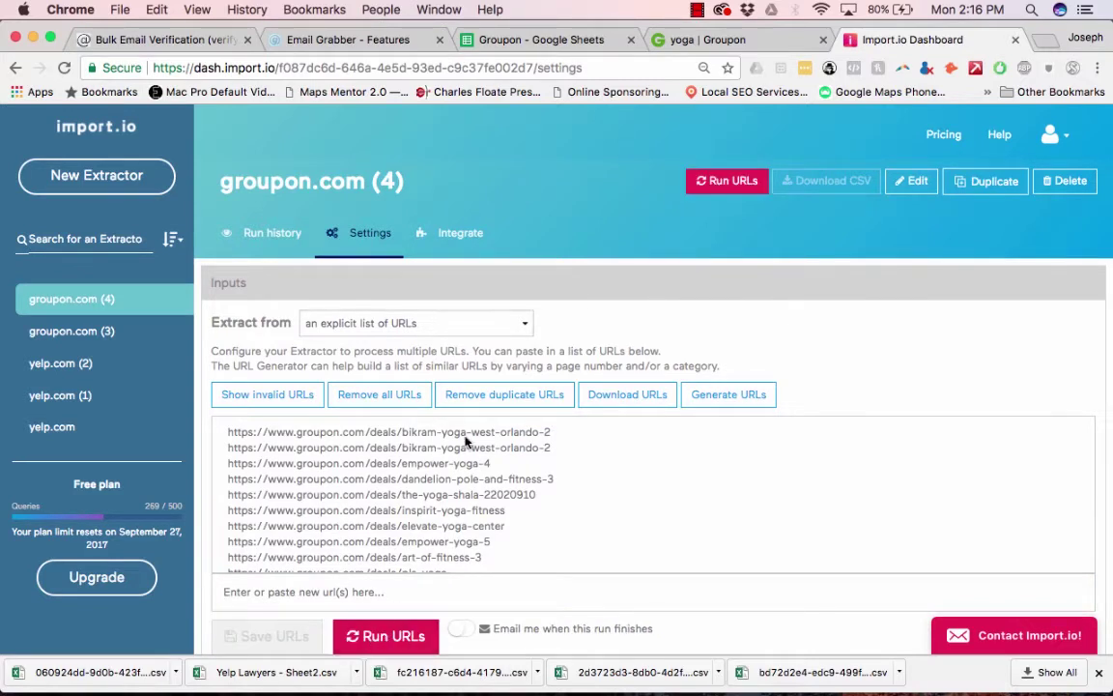
click(474, 394)
click(270, 639)
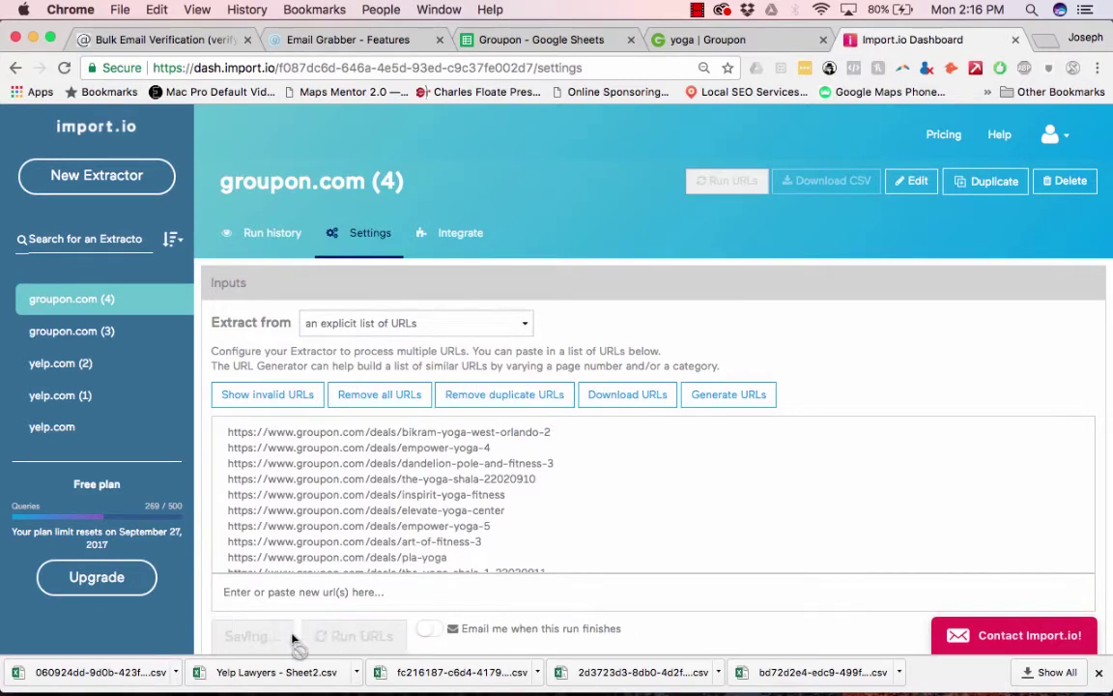
click(386, 635)
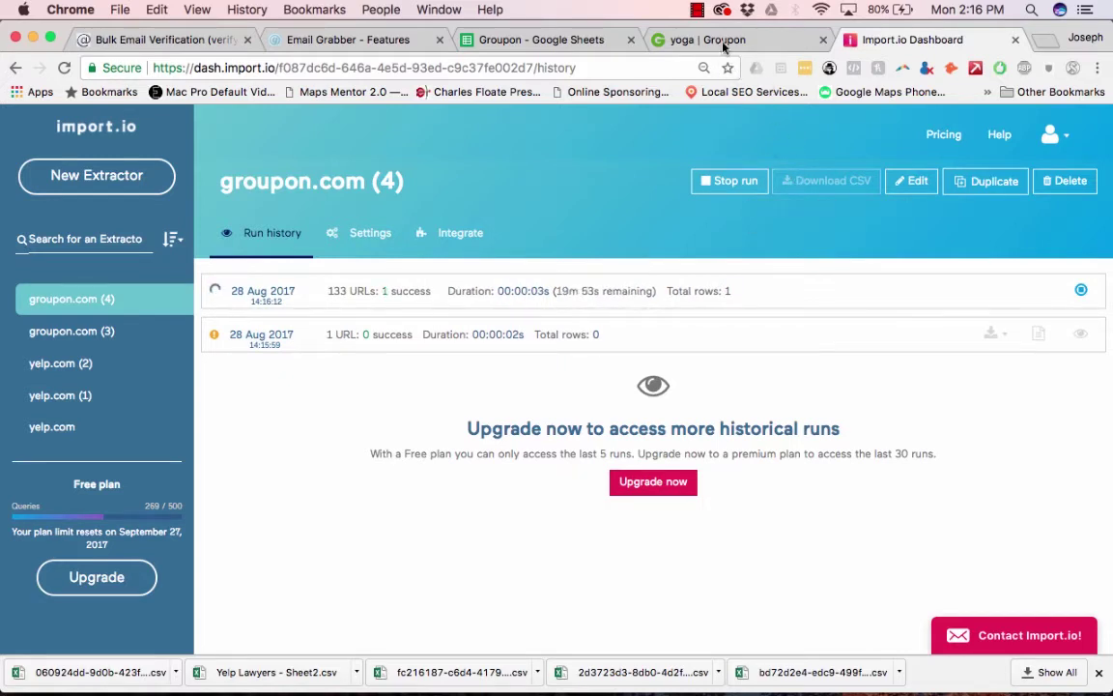
Step: Download the finished run's 131 result rows as CSV
click(697, 9)
click(705, 53)
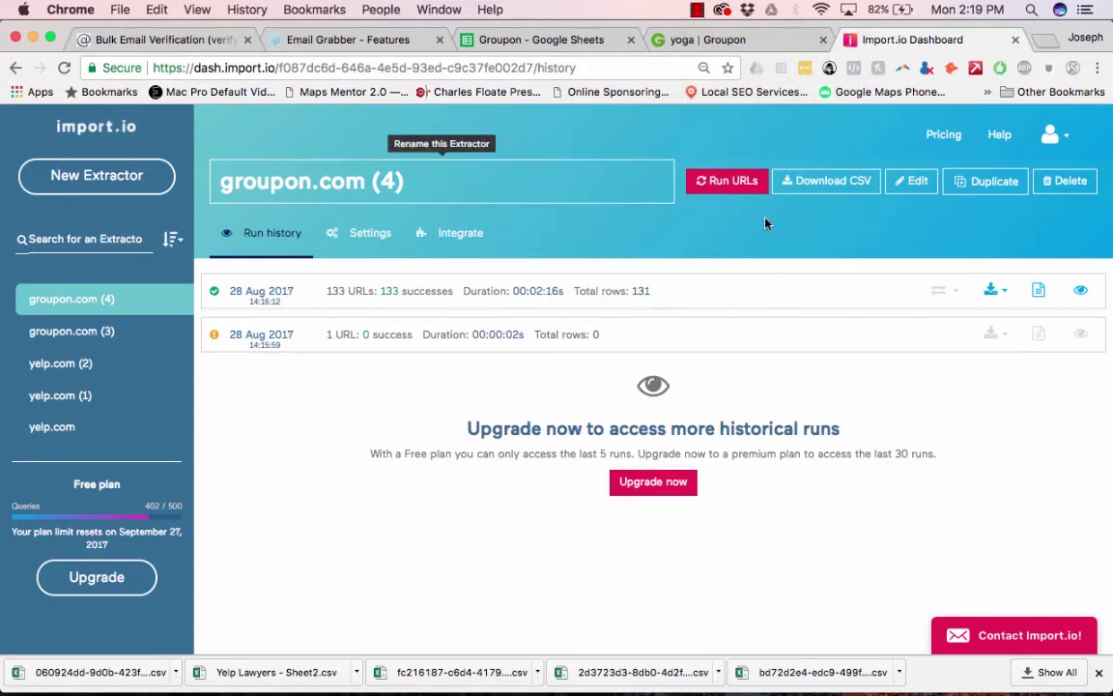
click(992, 289)
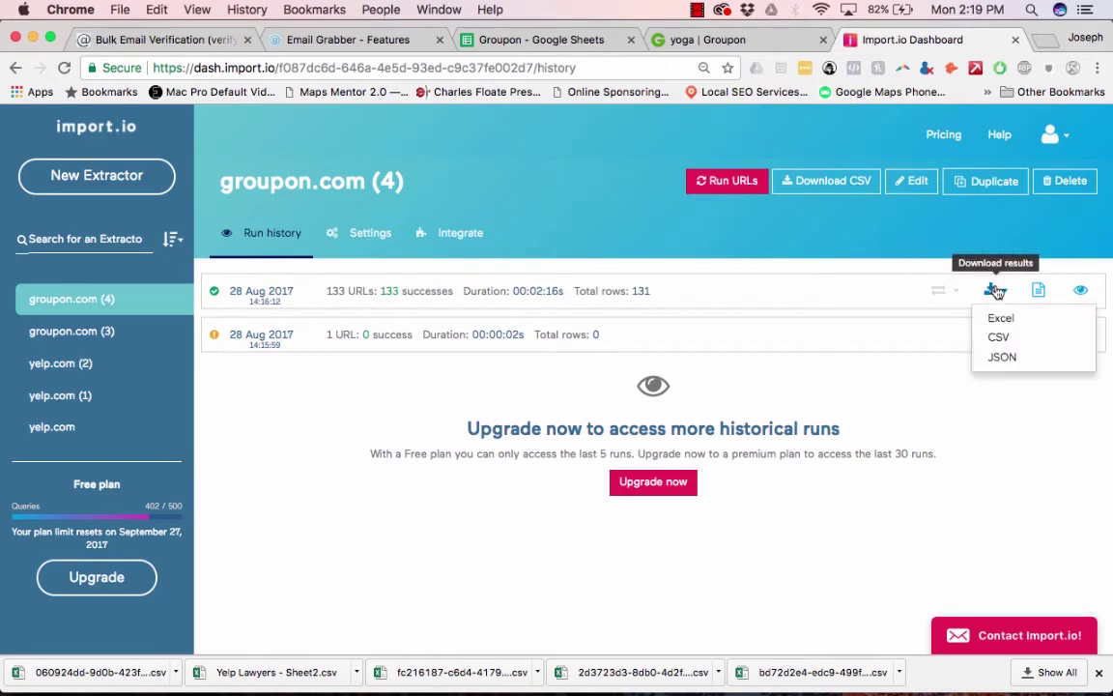
click(998, 341)
click(474, 38)
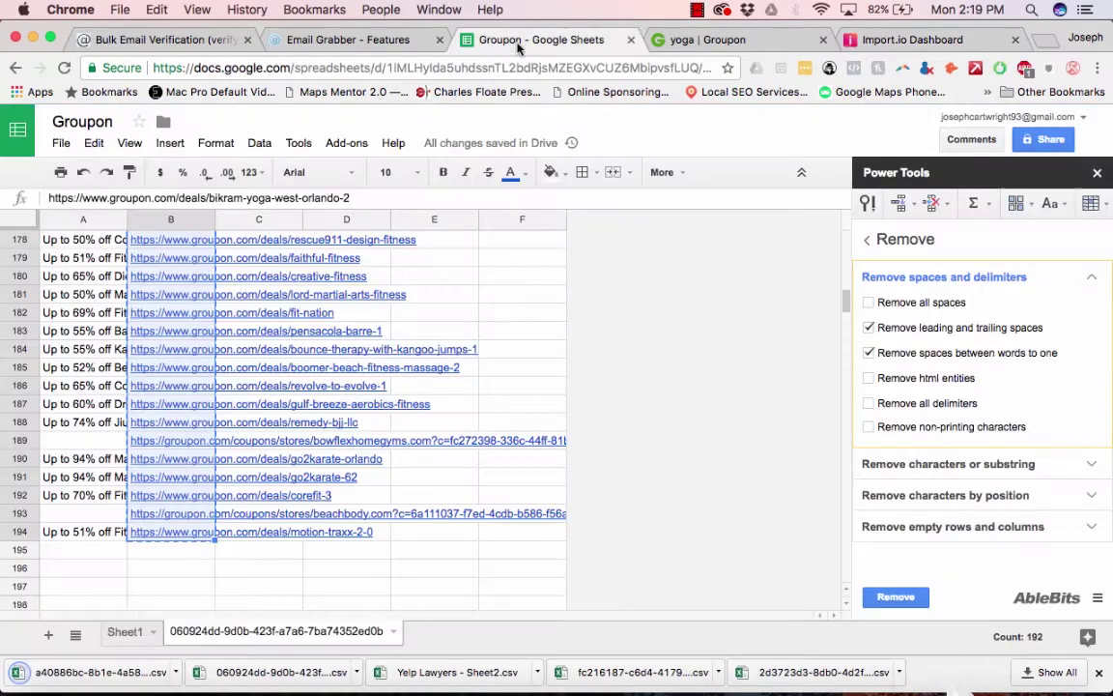
Step: Import the groupon.com (4) results CSV via File > Import as a new sheet tab
click(62, 144)
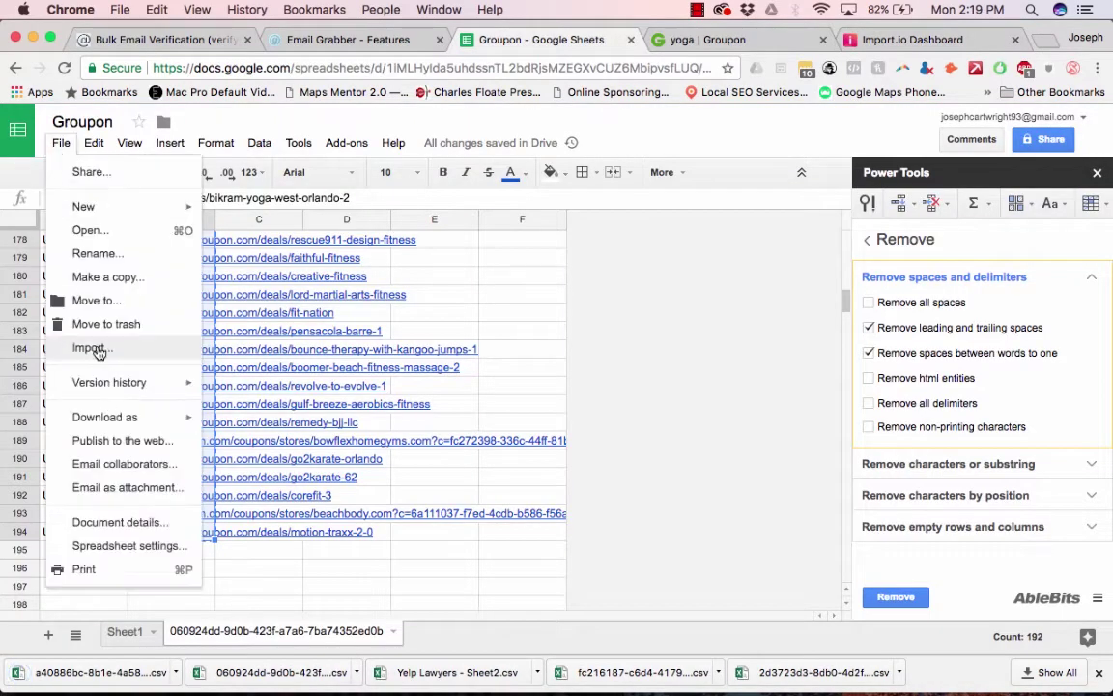
click(96, 281)
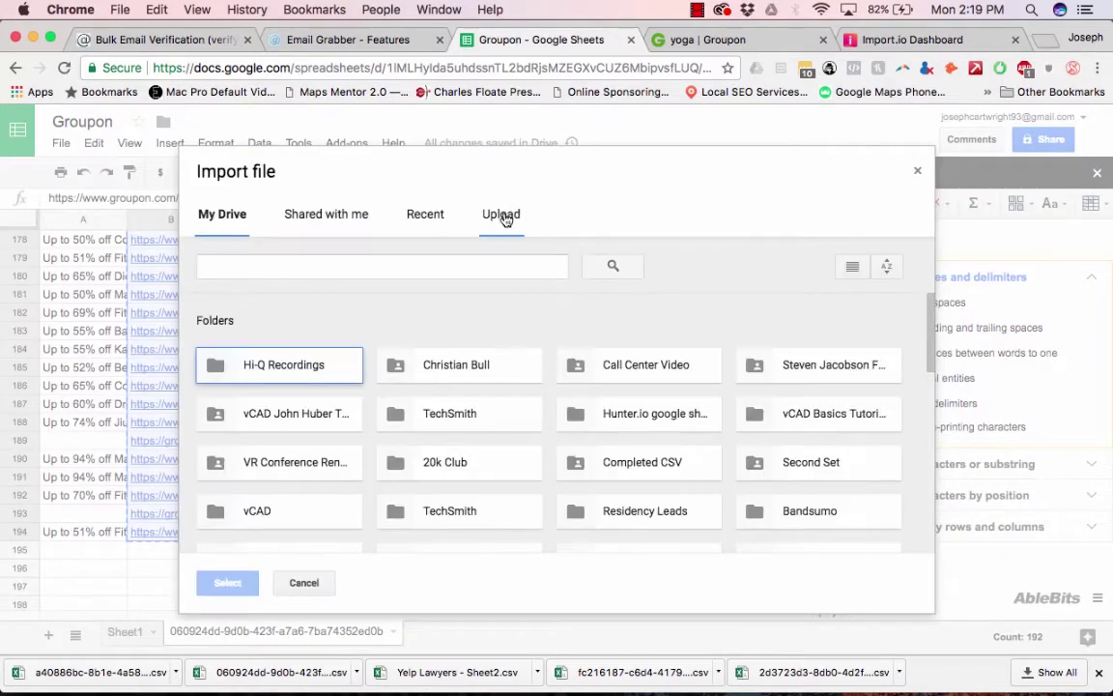
click(502, 217)
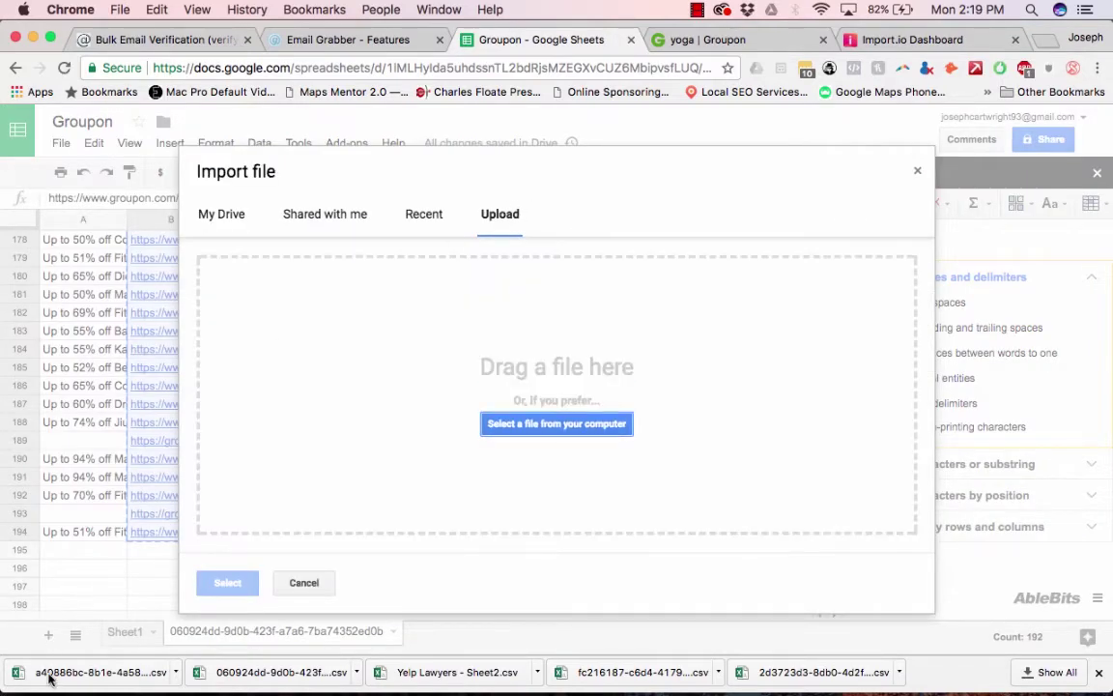
drag(51, 679, 447, 427)
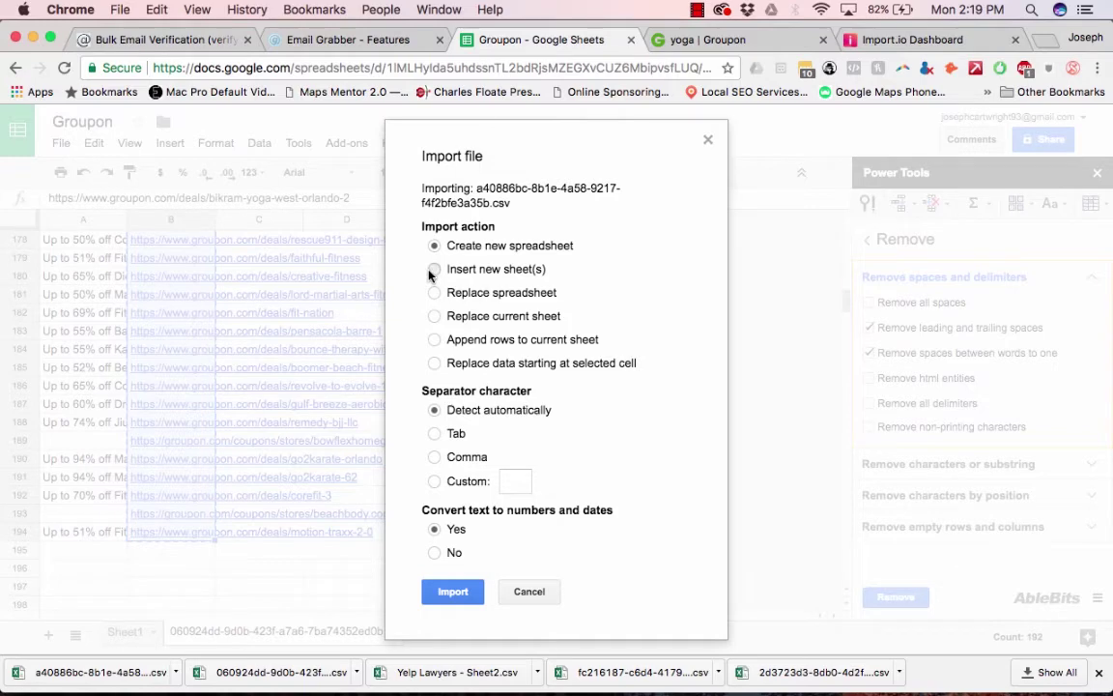
click(453, 592)
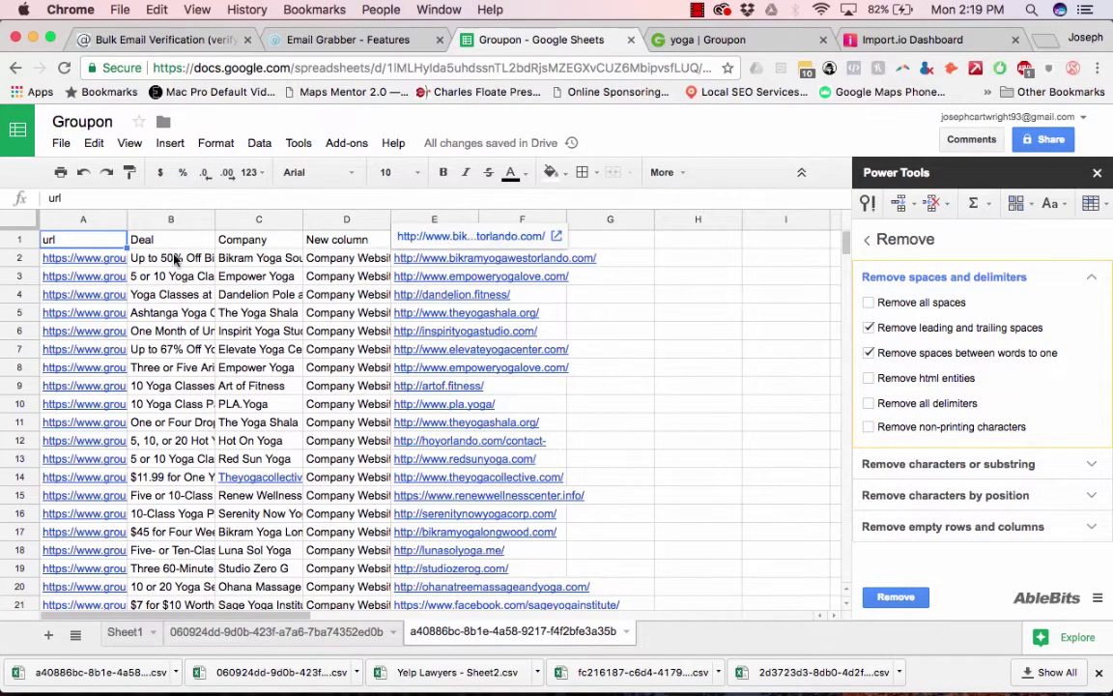
Step: Delete column D of repeated plain-text labels from the imported deal sheet
click(331, 218)
right_click(328, 219)
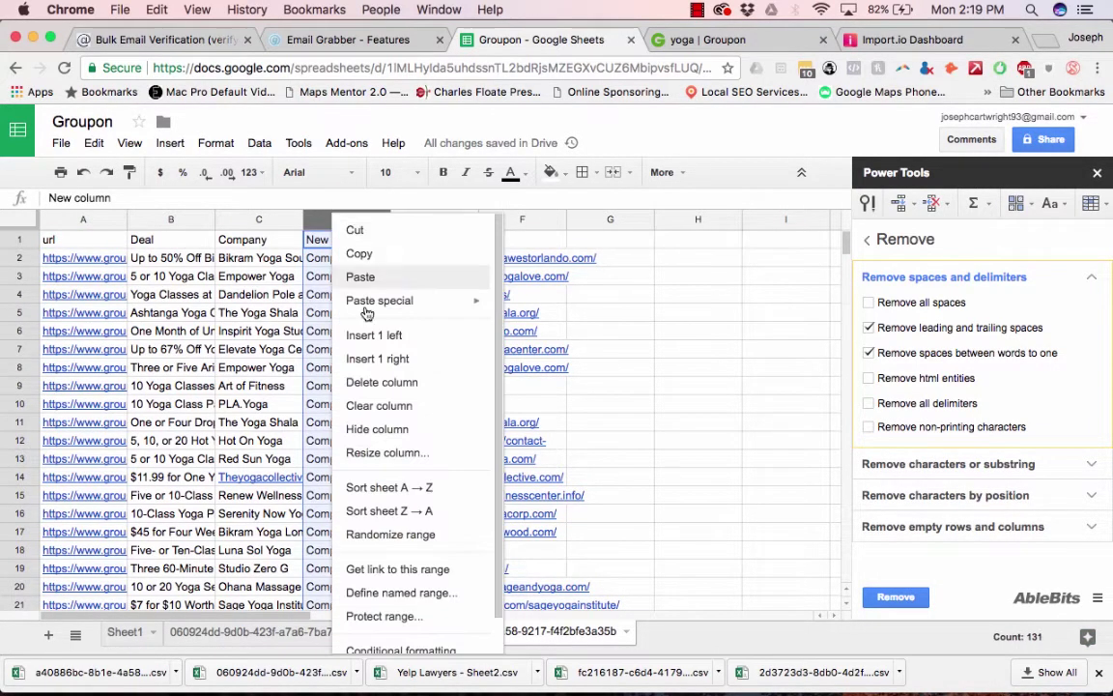
click(392, 379)
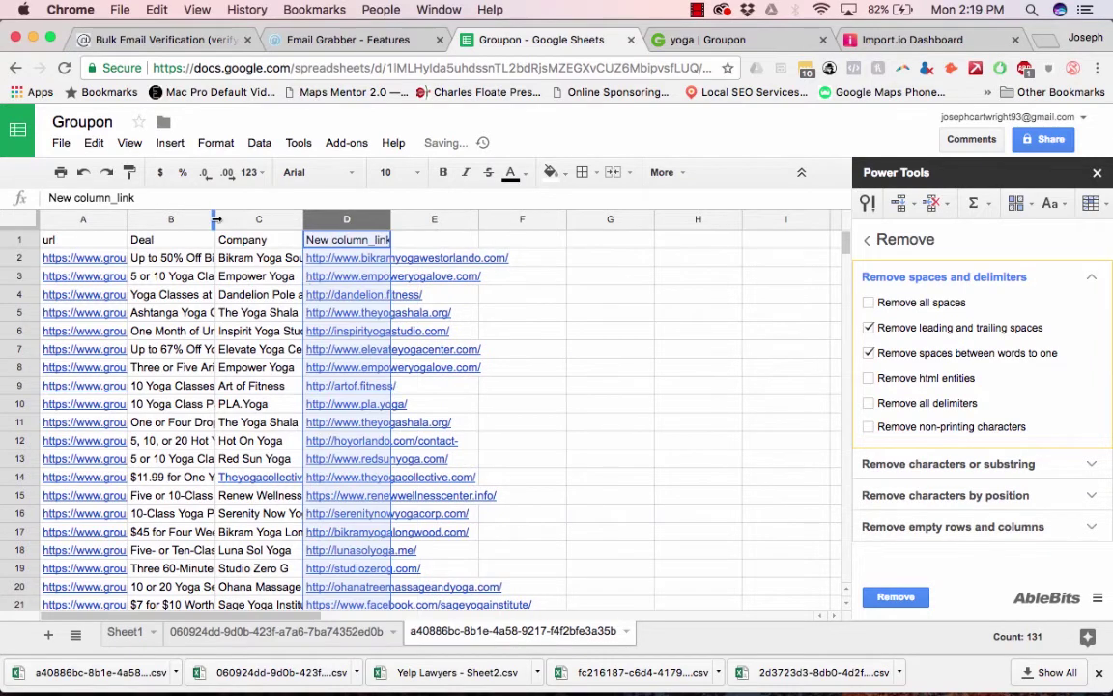
Step: Widen column B so the full deal titles in B2, B6 and B7 show
drag(216, 218, 346, 219)
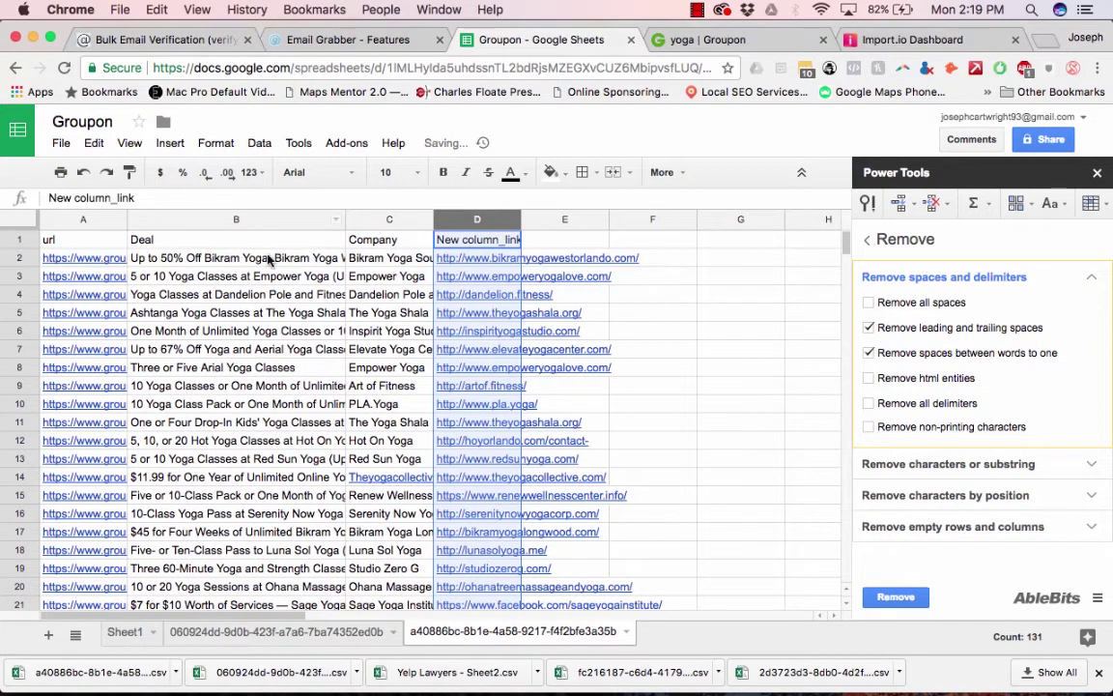
click(263, 332)
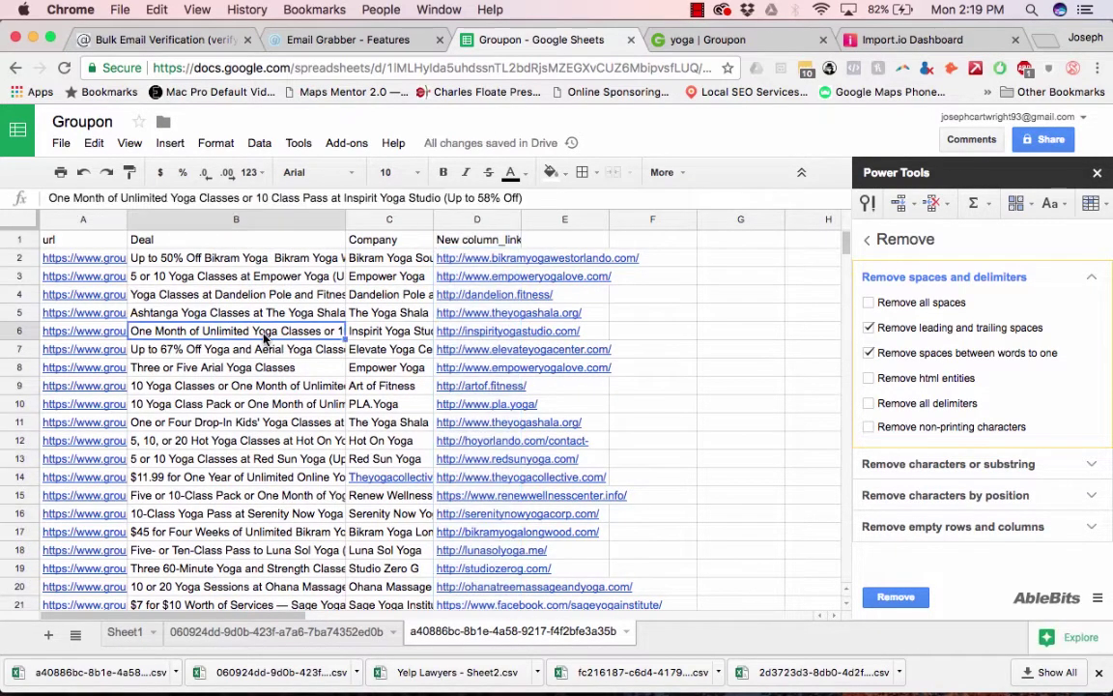
click(266, 353)
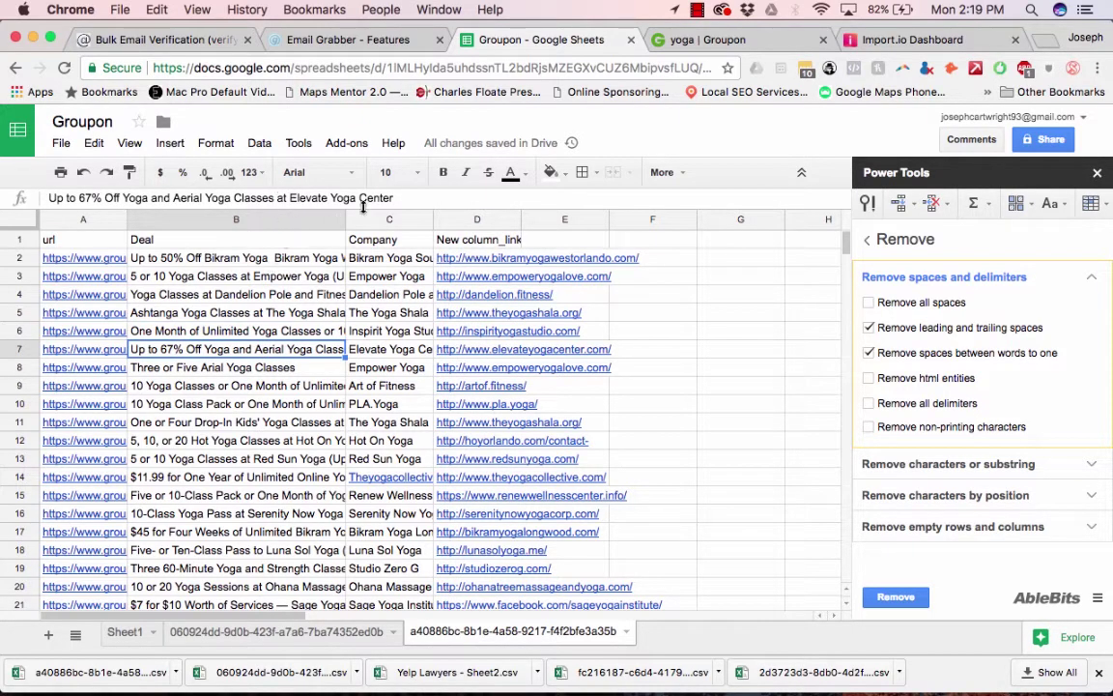
click(268, 259)
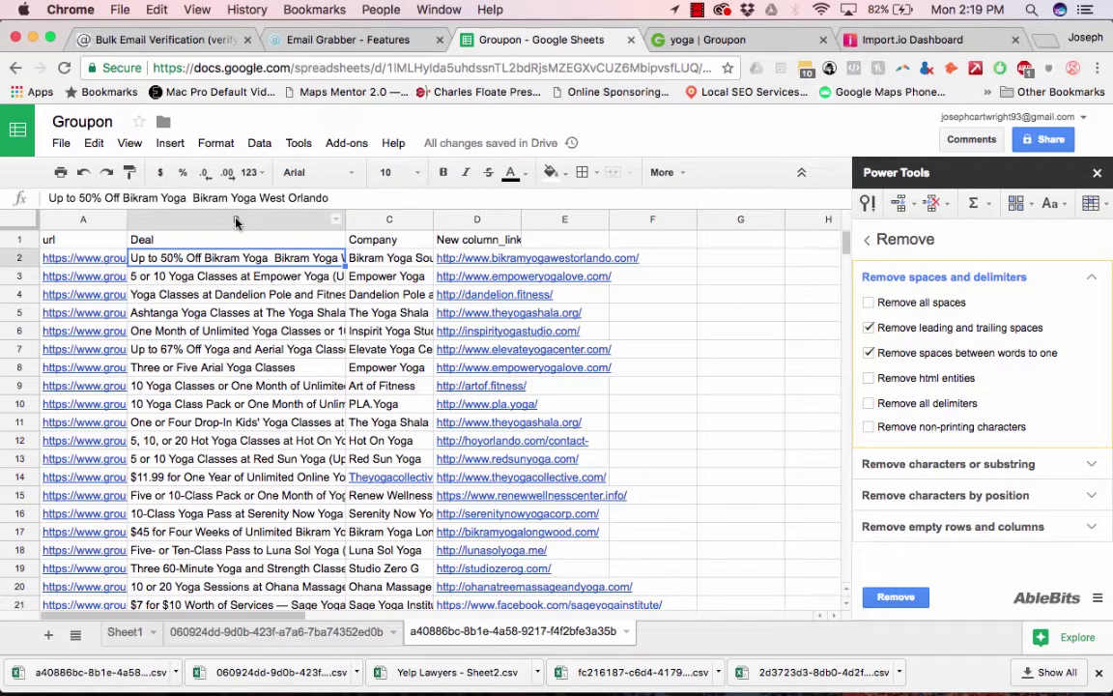
Step: On the deal-links sheet, rename the garbled A1 header to 'Deal'
click(274, 633)
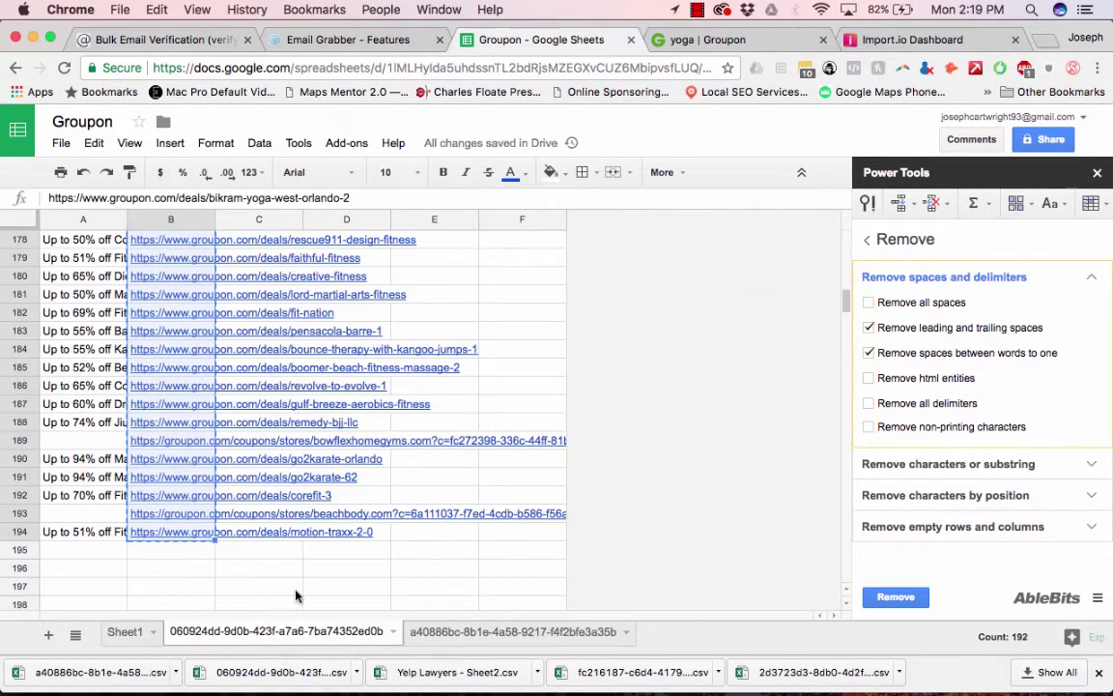
scroll(335, 387, up, 5)
click(84, 278)
scroll(80, 370, down, 5)
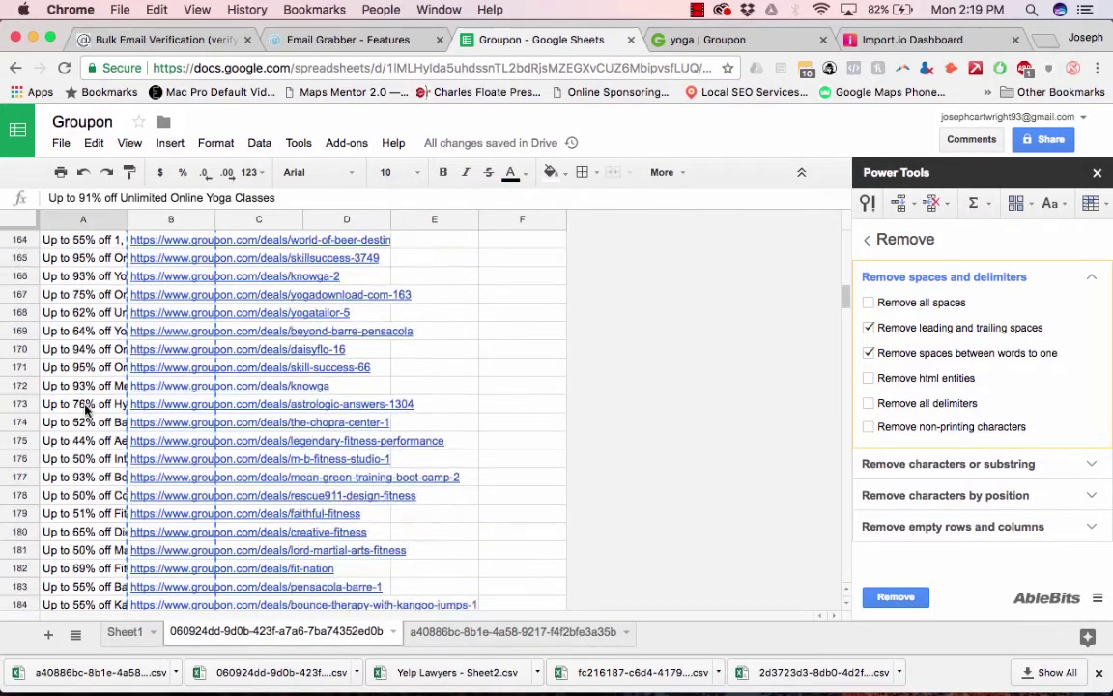
click(80, 363)
click(80, 430)
scroll(84, 473, down, 1)
scroll(85, 474, up, 20)
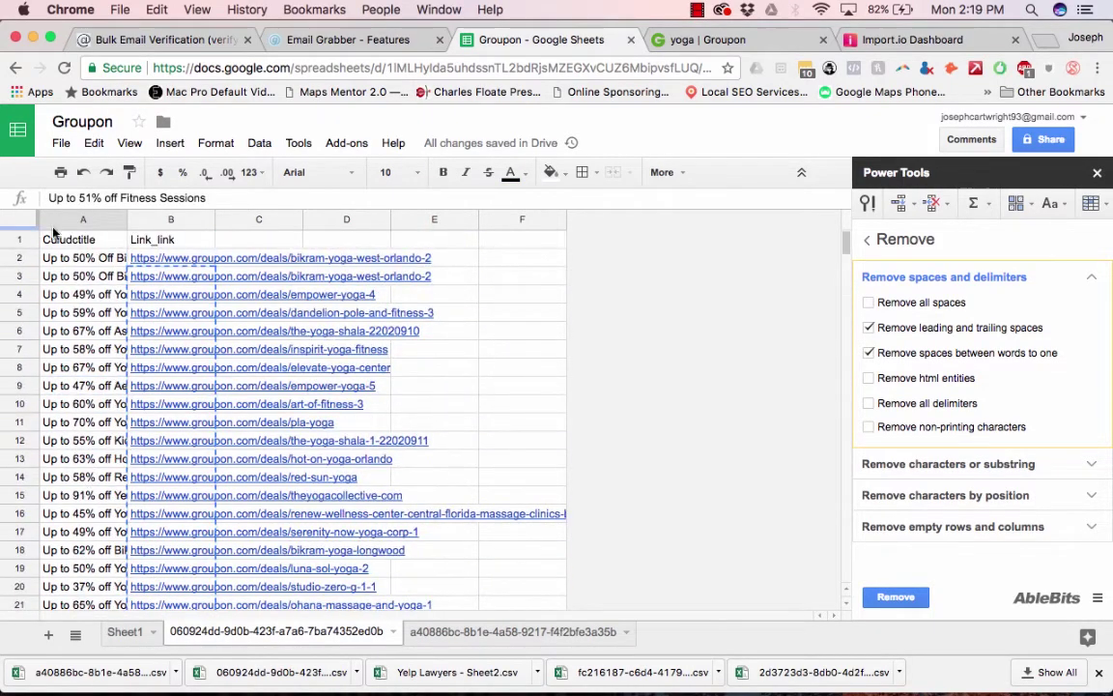
click(68, 242)
text(Deal)
key(Return)
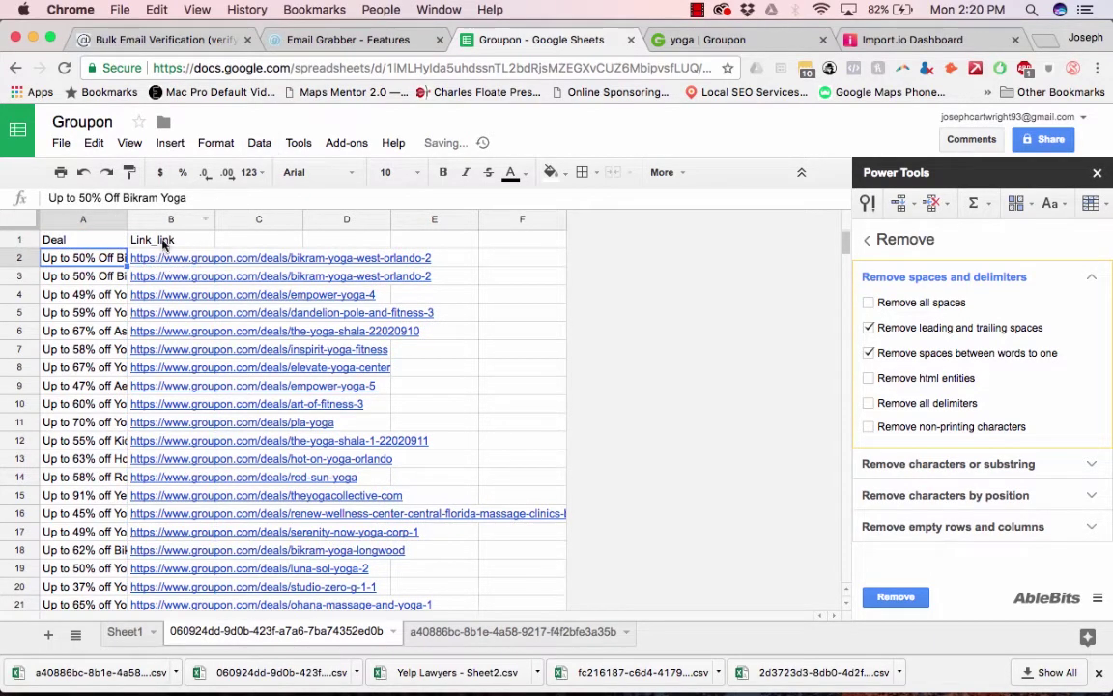
Step: Rename the url header (A1) and Link_link header (B1) on both sheets to 'Deal Page'
click(470, 638)
click(53, 240)
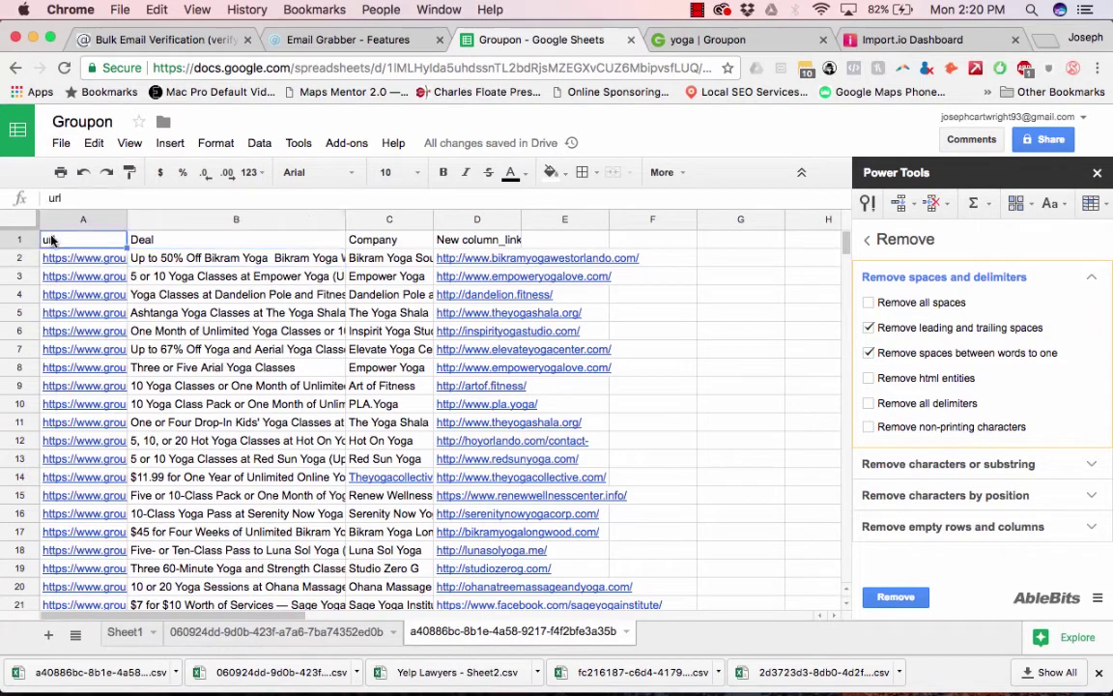
text(Deal Page)
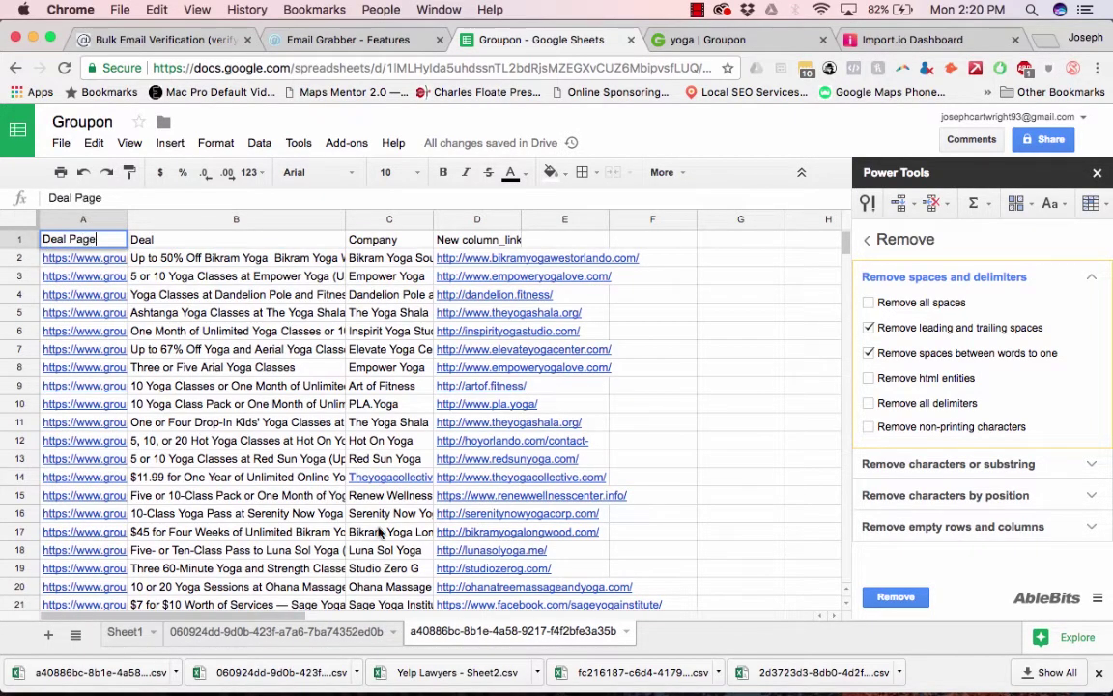
click(276, 631)
click(156, 246)
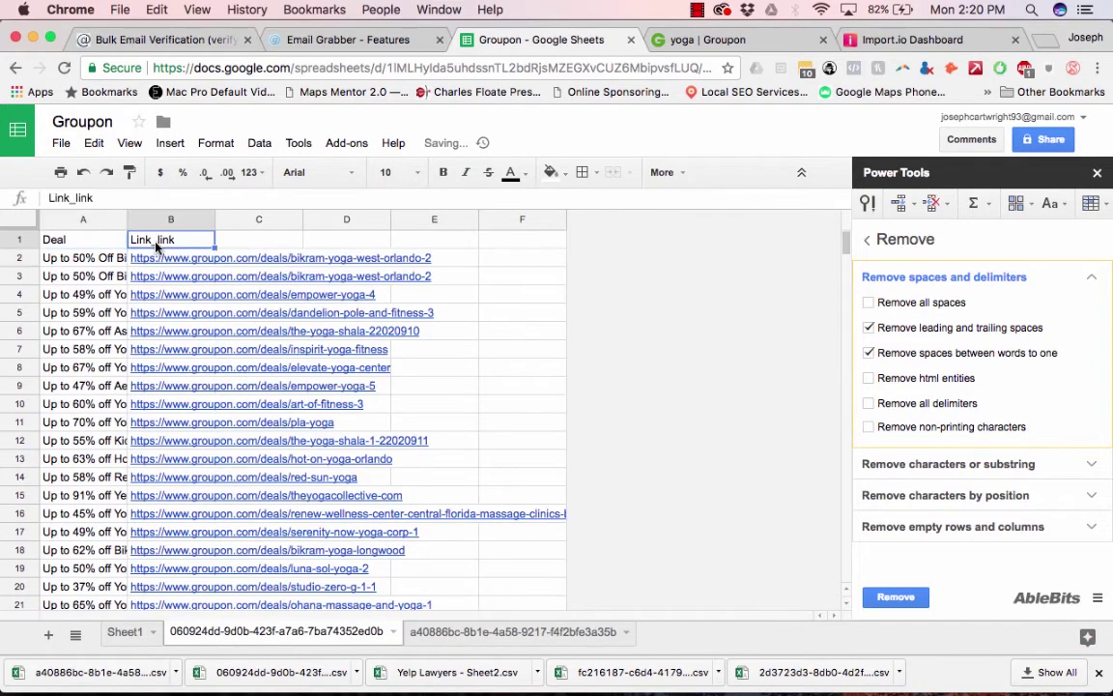
text(Deal Page)
Step: Rename the company sheet's New column_link header in D1 to 'Website'
click(472, 633)
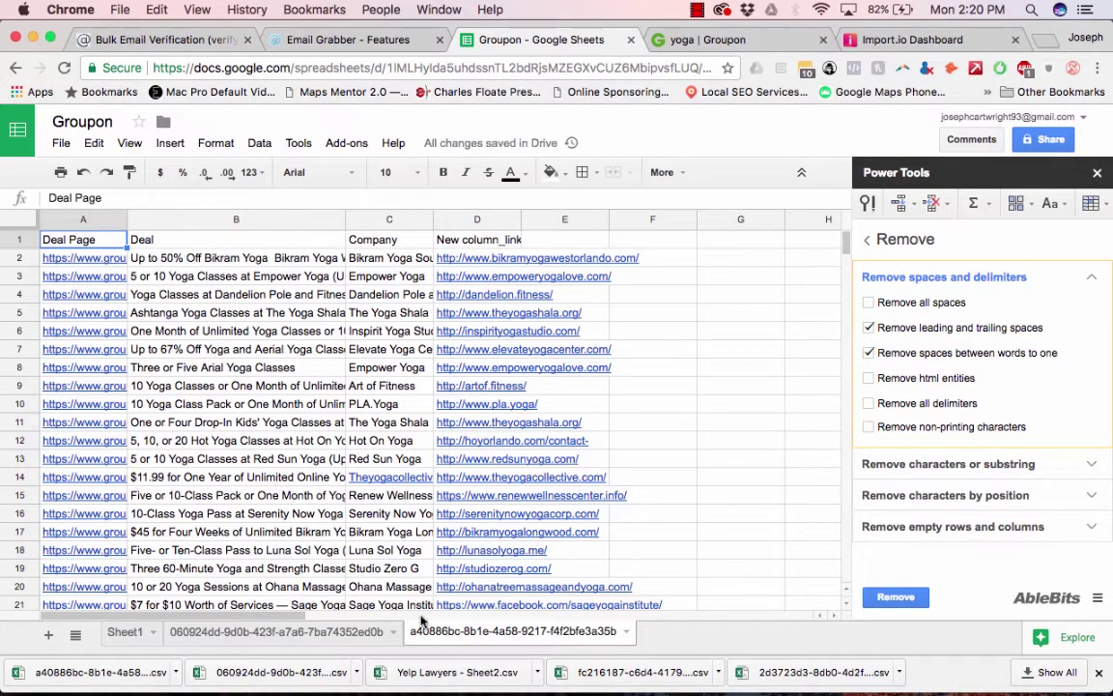
click(314, 632)
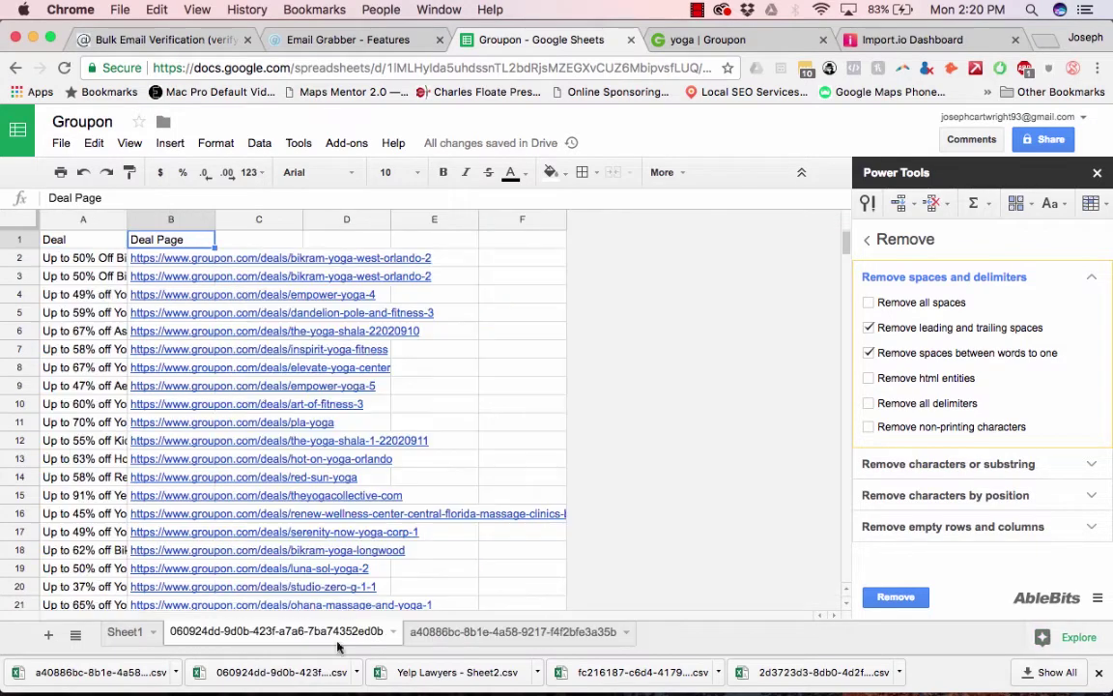
click(526, 633)
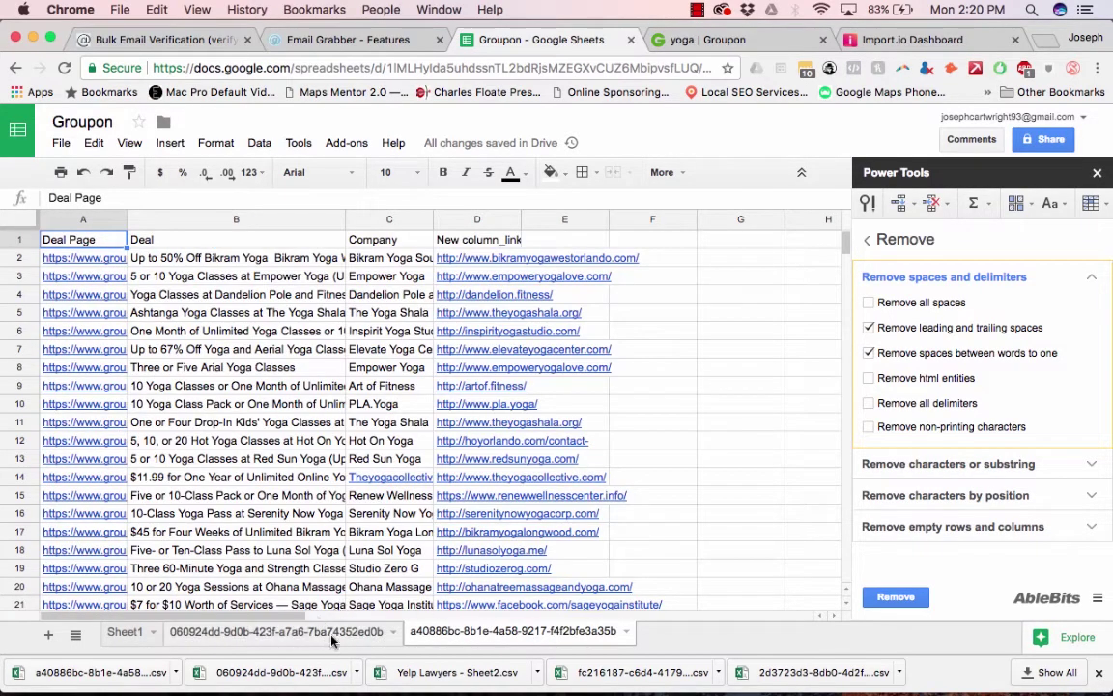
click(454, 235)
text(Website)
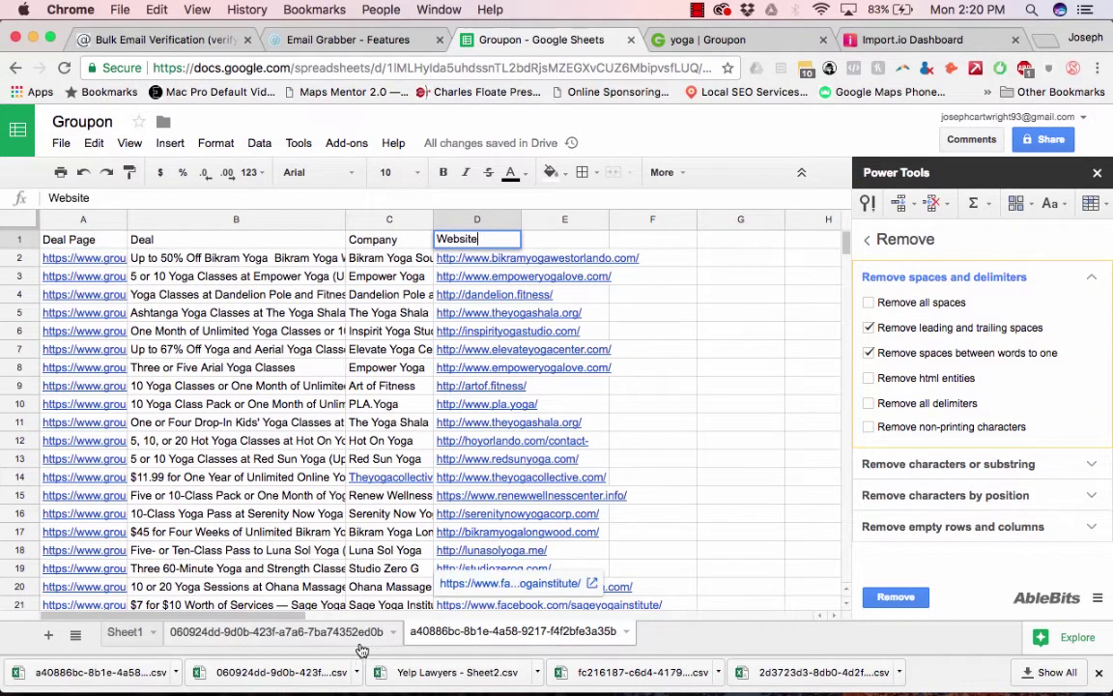
click(276, 631)
Step: Add 'Company' in C1 and 'Website' in D1 on the deal-links sheet
click(249, 241)
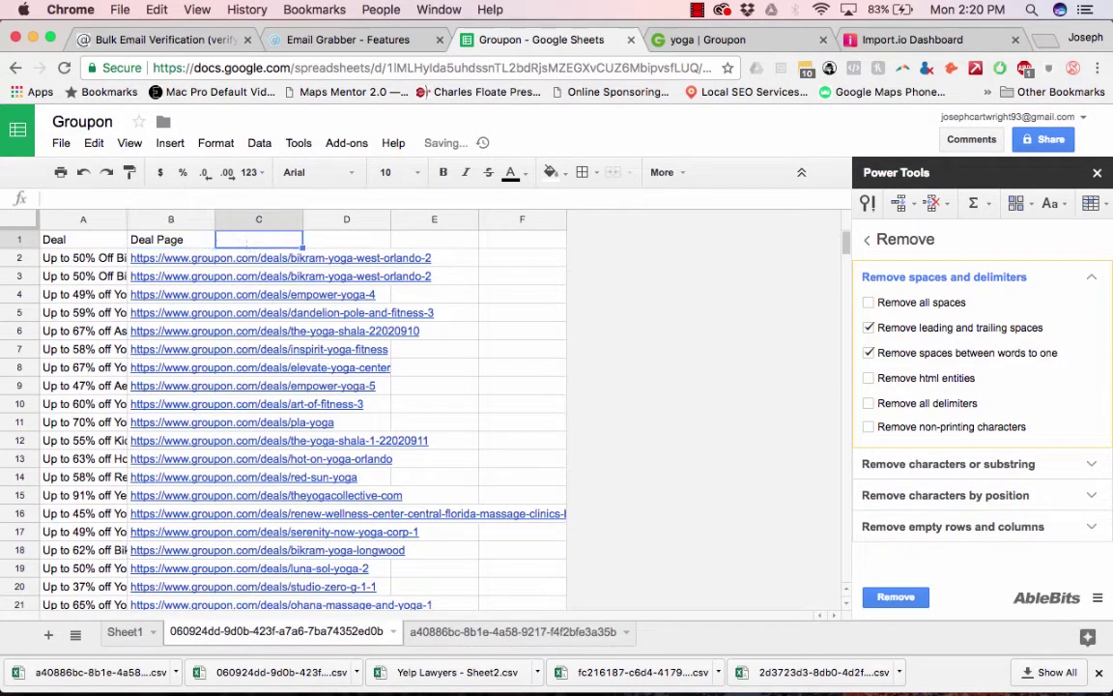
text(Website)
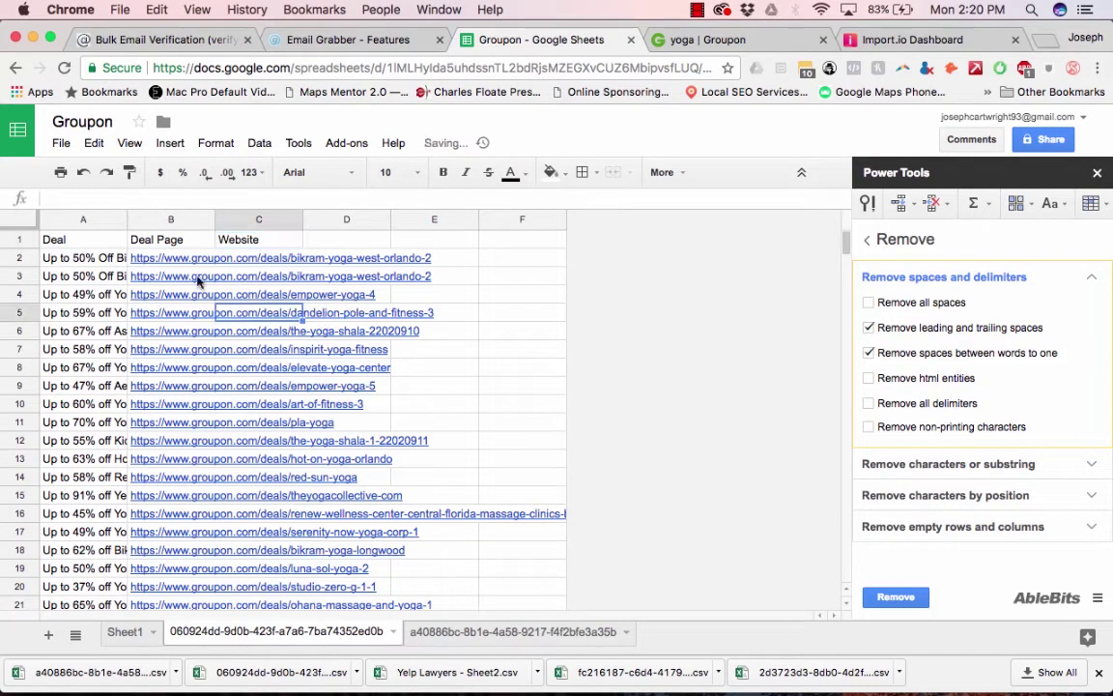
click(163, 219)
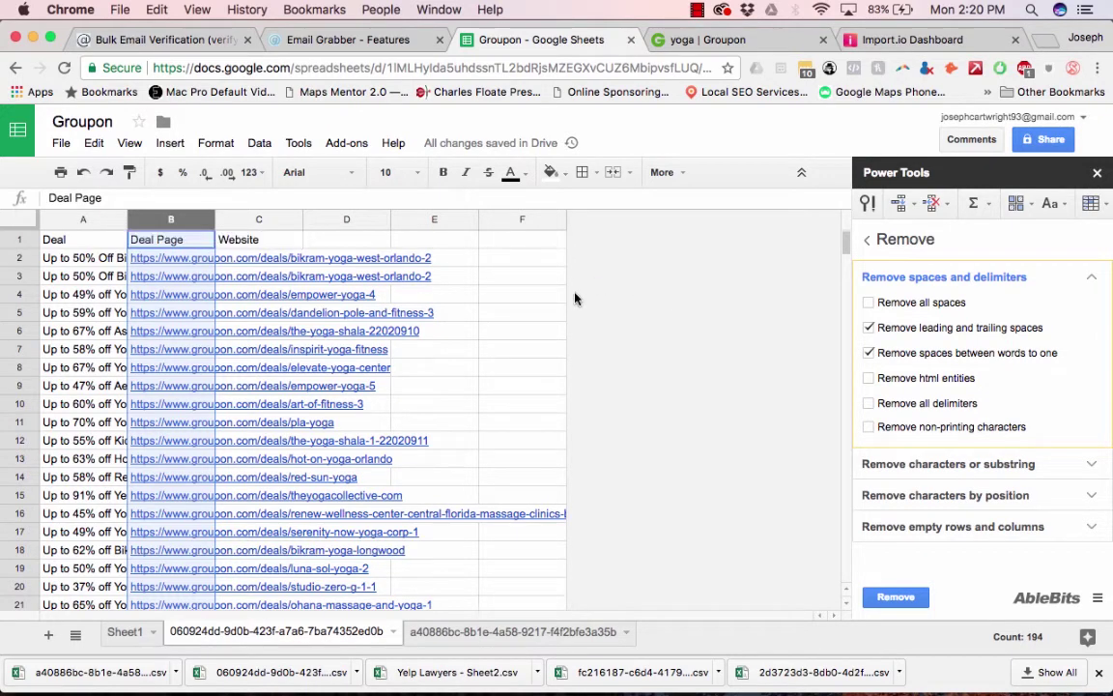
click(333, 239)
text(C)
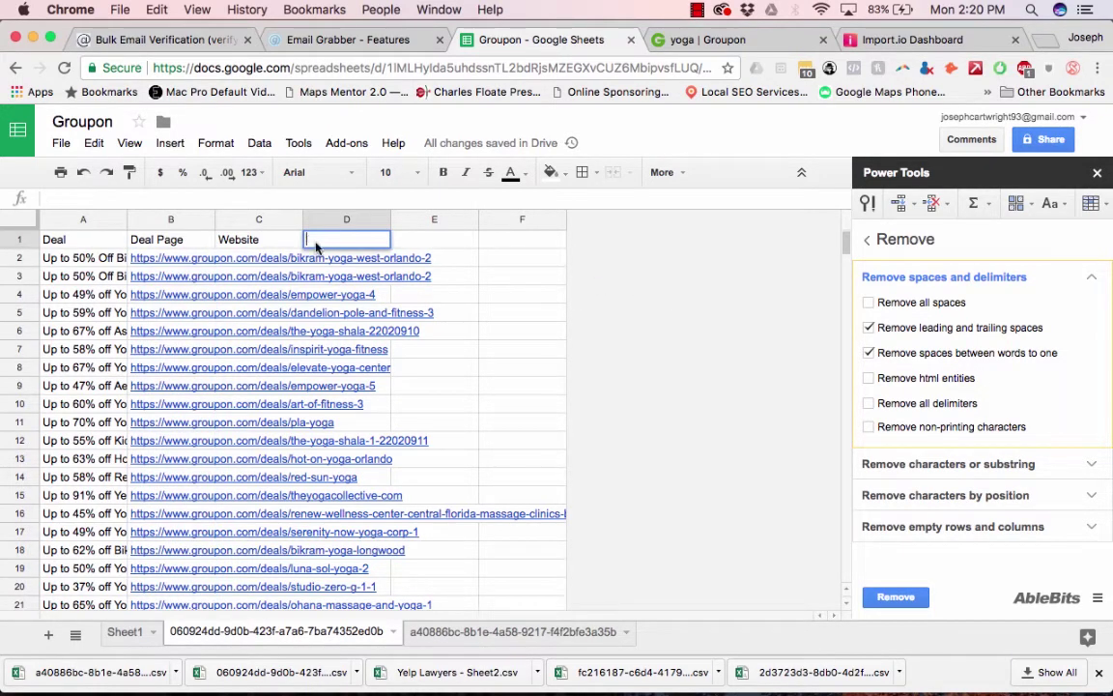
click(231, 238)
text(Compa)
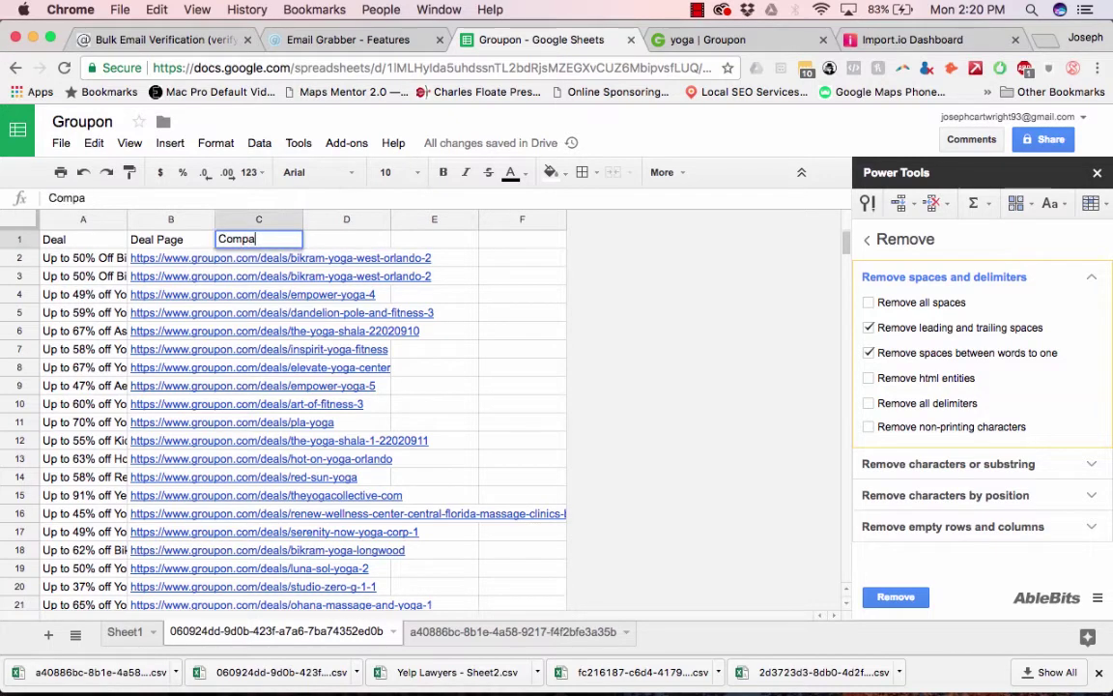
text(ny)
key(Tab)
text(W)
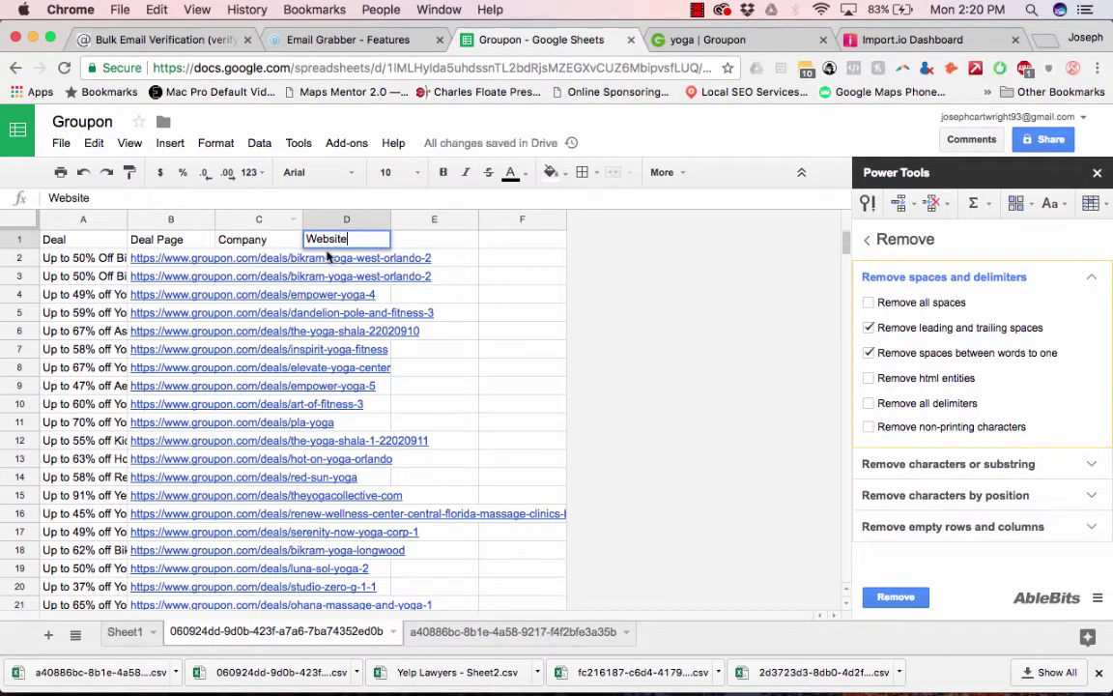
click(352, 145)
Step: Start Power Tools Merge sheets with 060924dd as main sheet and a40886bc as lookup
click(344, 143)
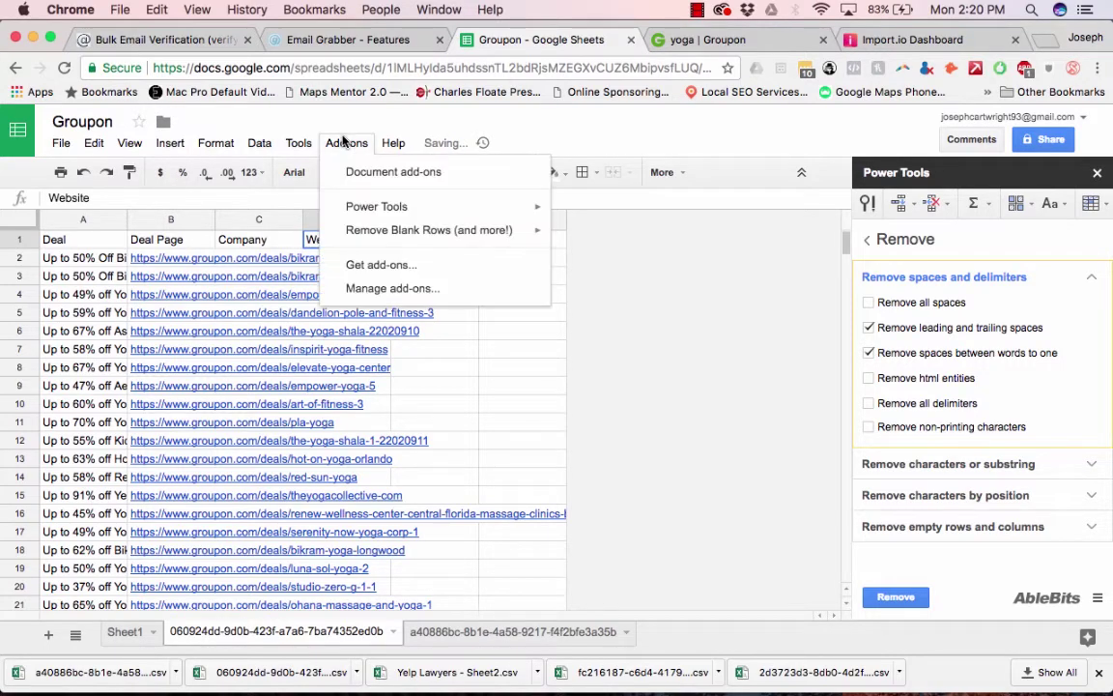
mouse_move(343, 199)
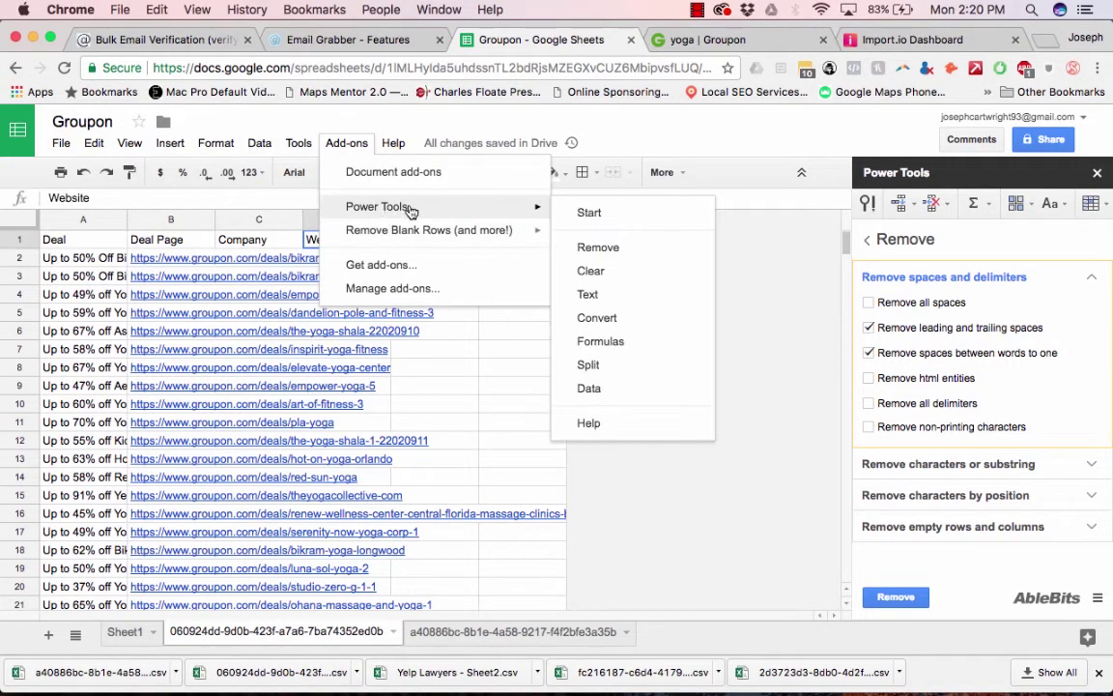
click(590, 390)
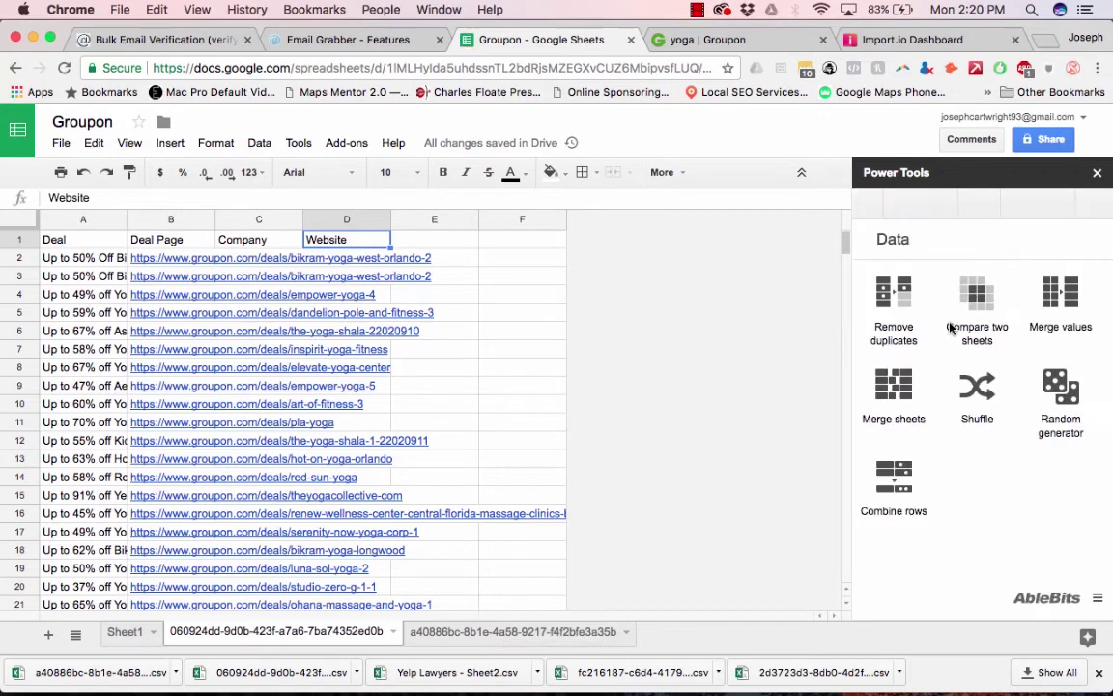
click(907, 396)
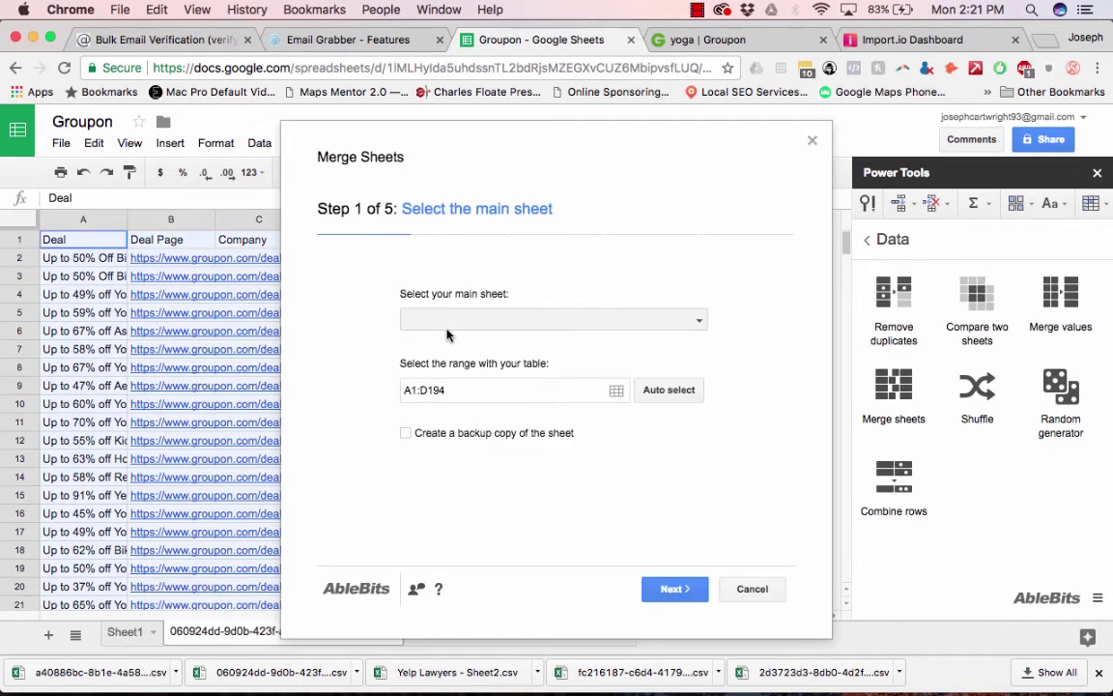
click(667, 594)
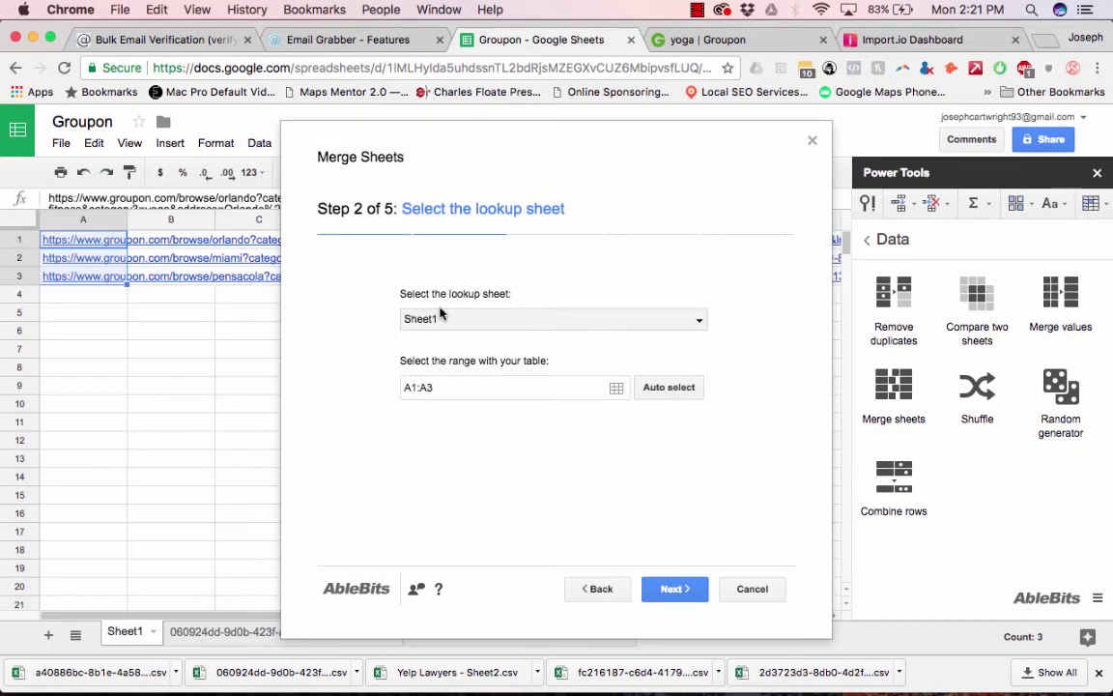
click(435, 318)
click(439, 334)
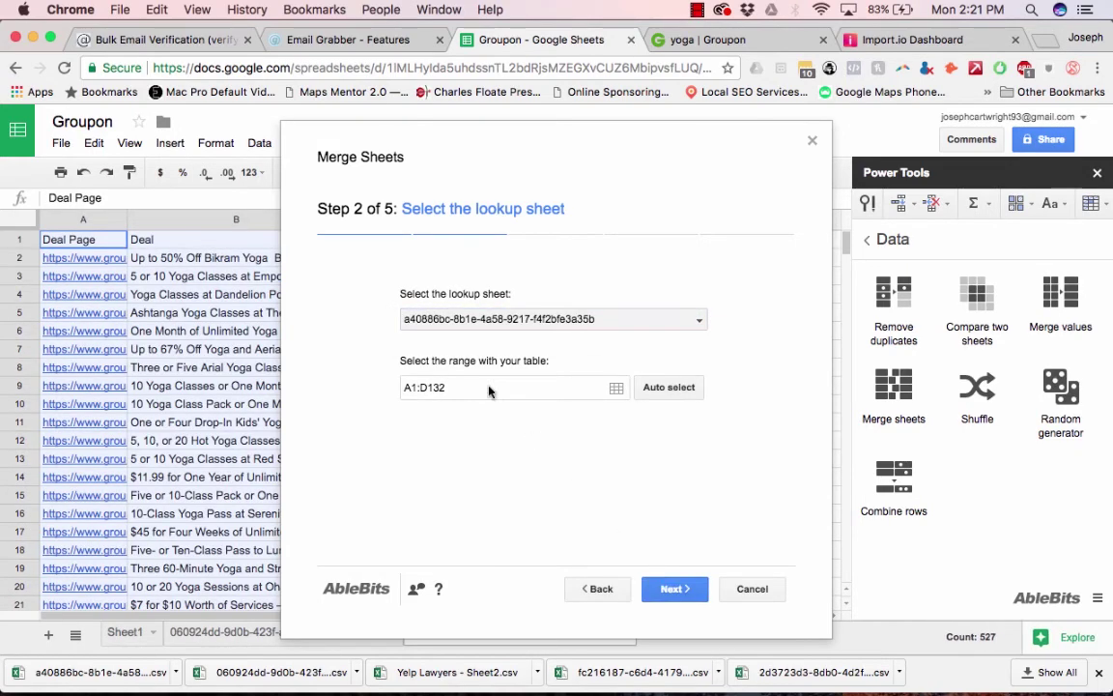
click(672, 588)
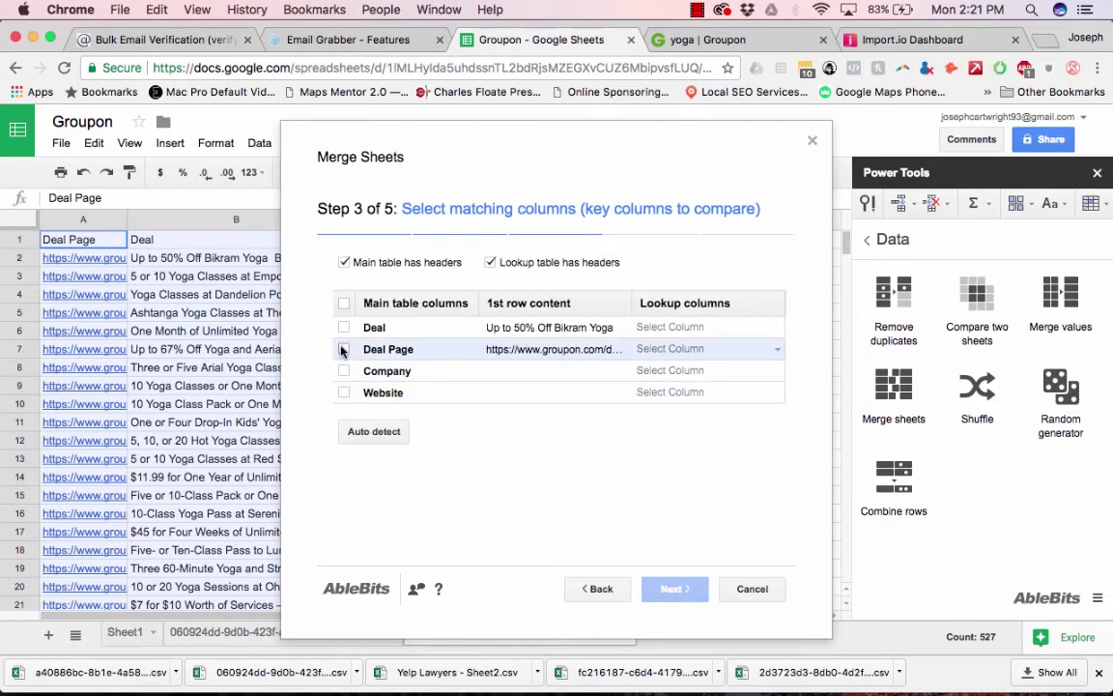
Step: Match rows on Deal Page, update Company and Website columns, and run the merge
click(343, 349)
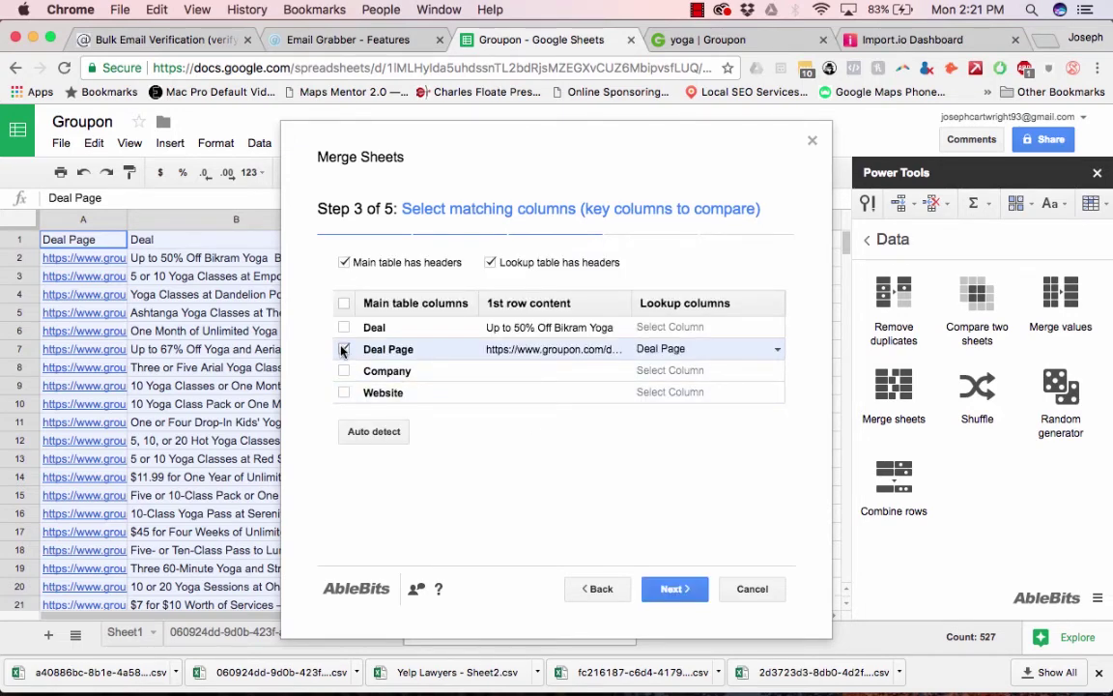
click(673, 591)
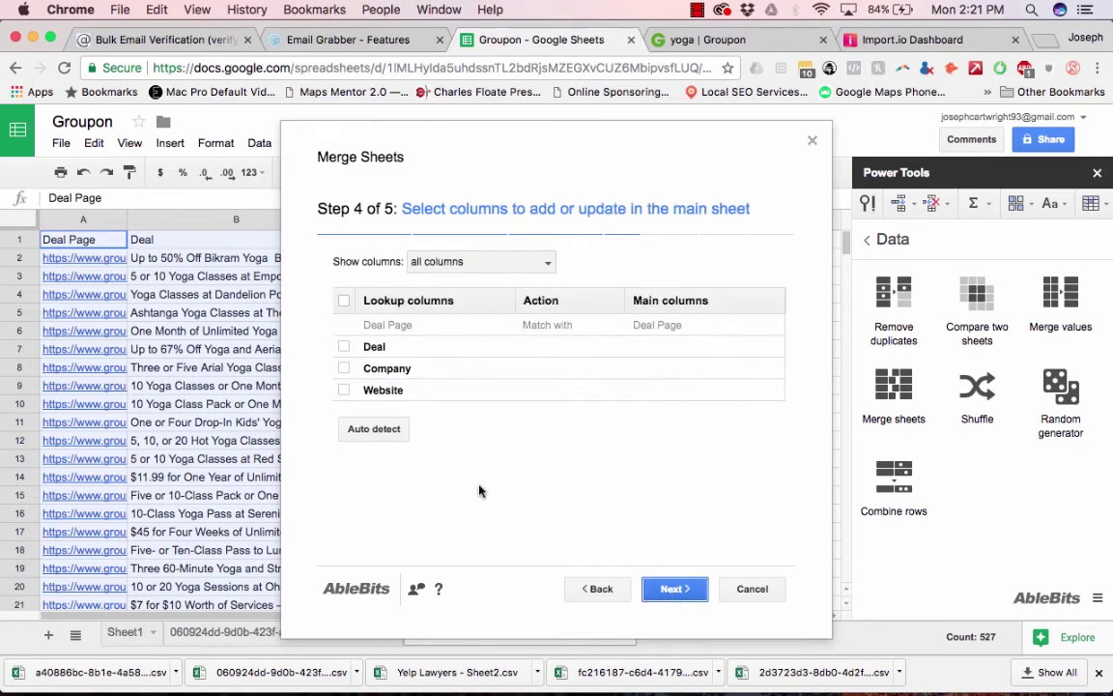
click(345, 368)
click(344, 390)
click(668, 593)
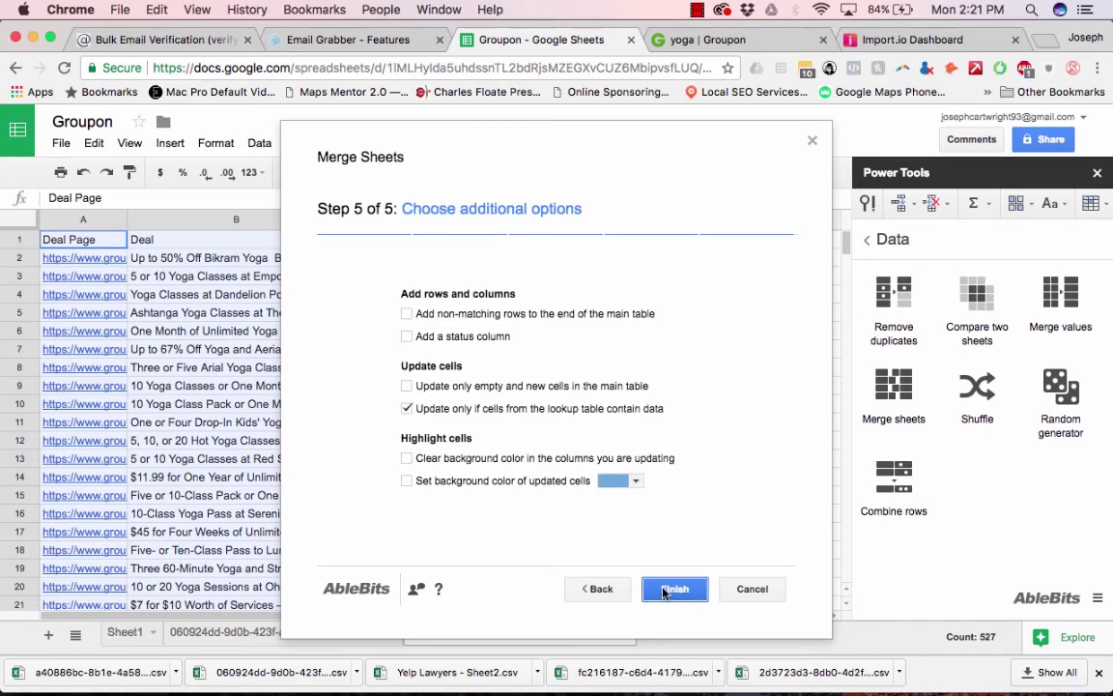
click(673, 589)
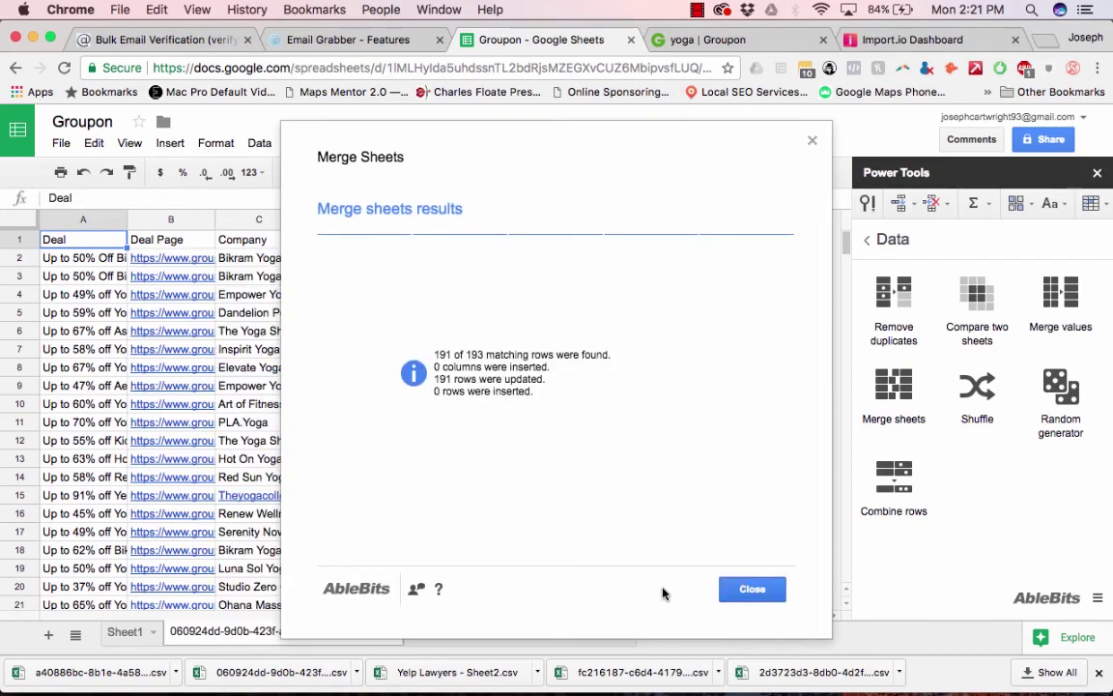
click(739, 591)
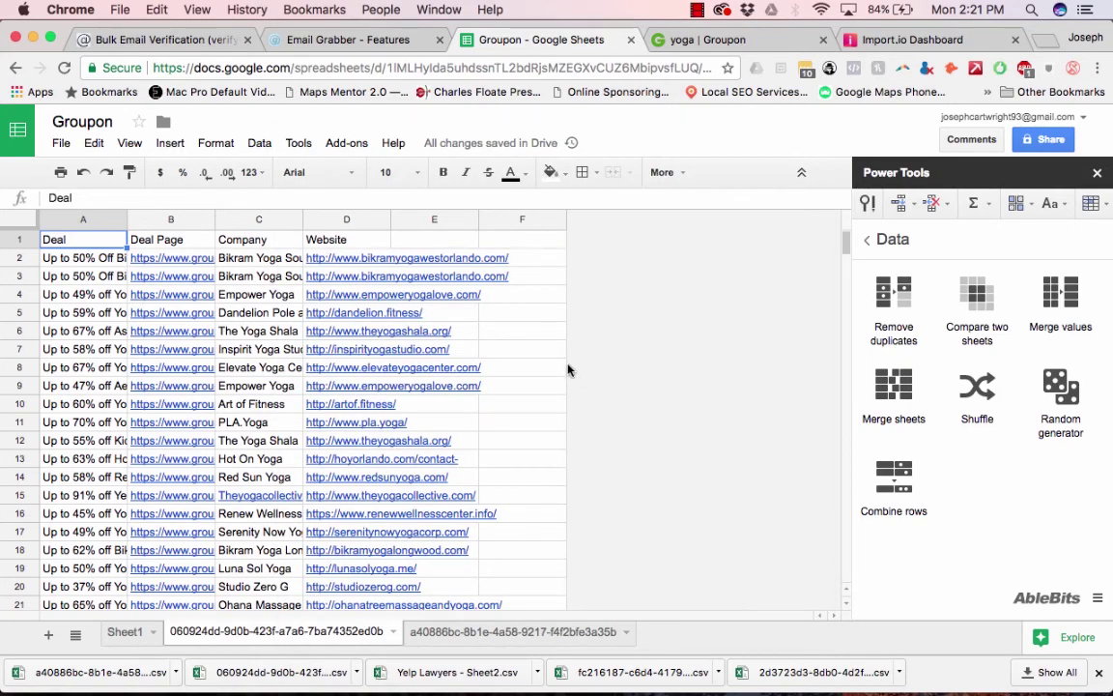
scroll(421, 397, down, 10)
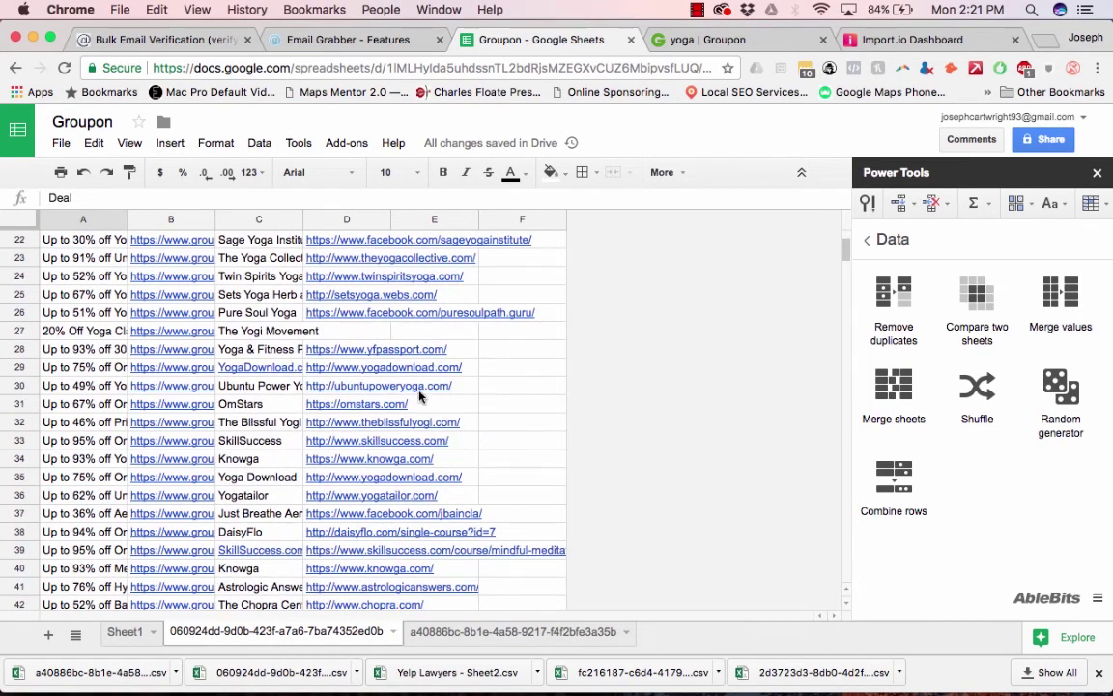
scroll(418, 394, down, 20)
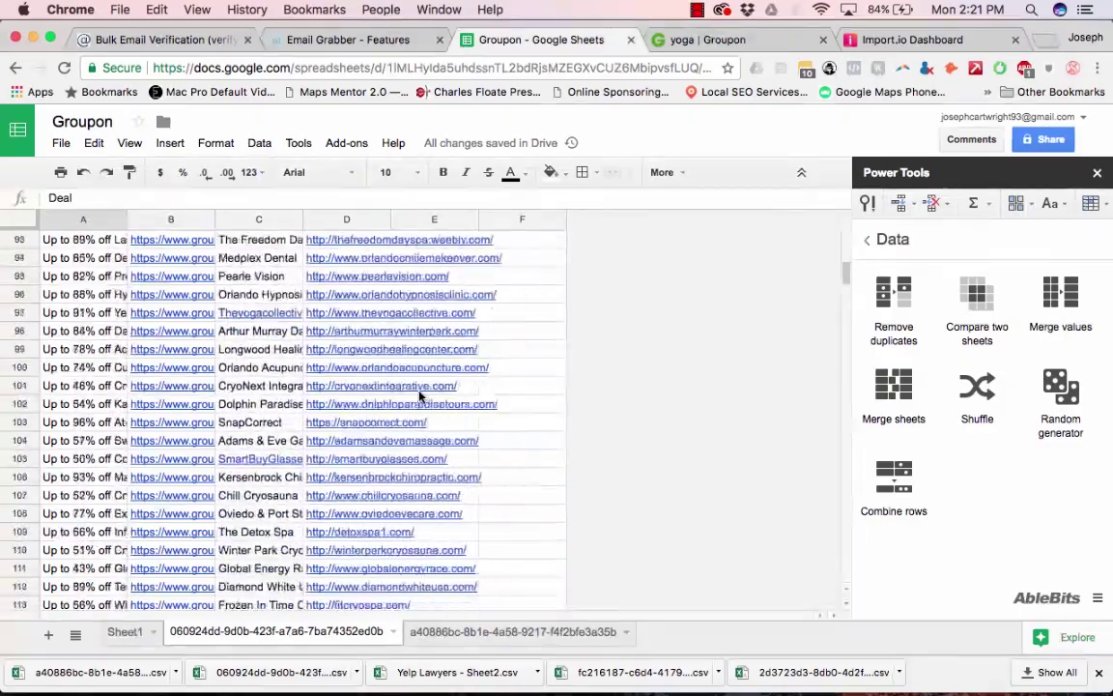
scroll(418, 394, down, 20)
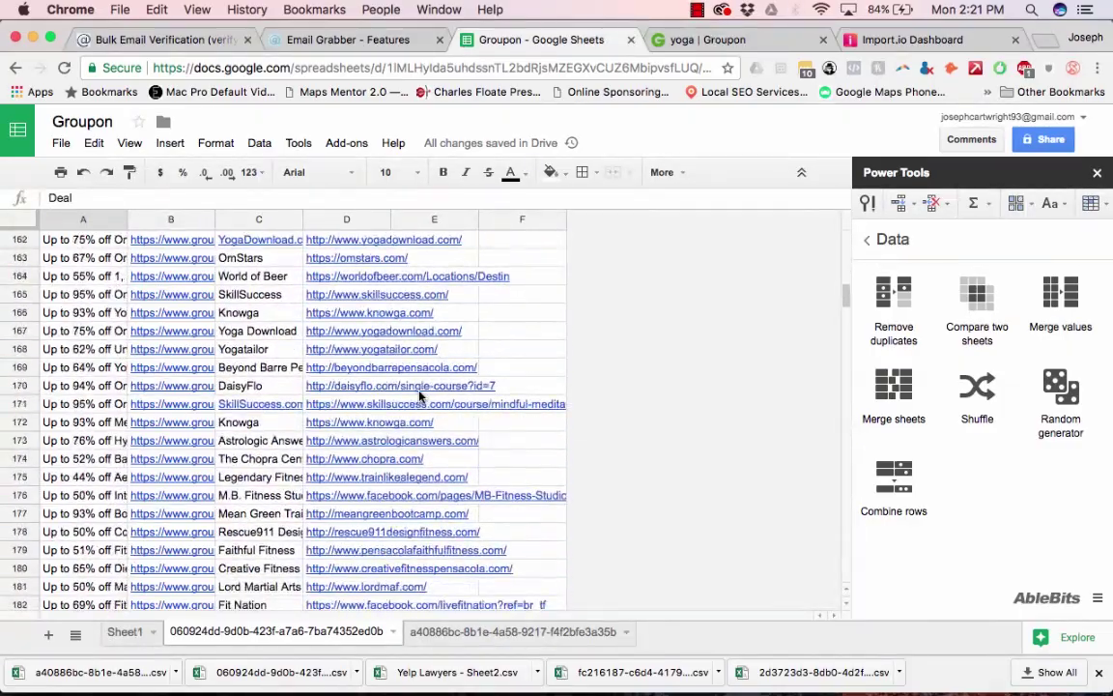
scroll(418, 395, up, 20)
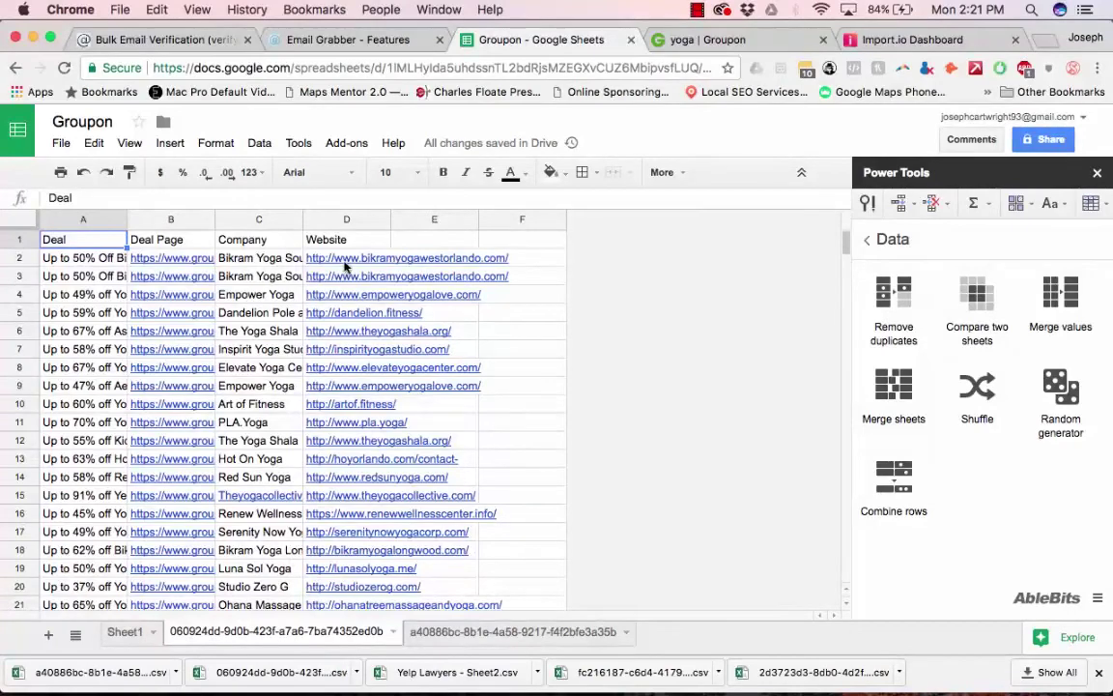
scroll(358, 410, down, 7)
scroll(359, 411, up, 8)
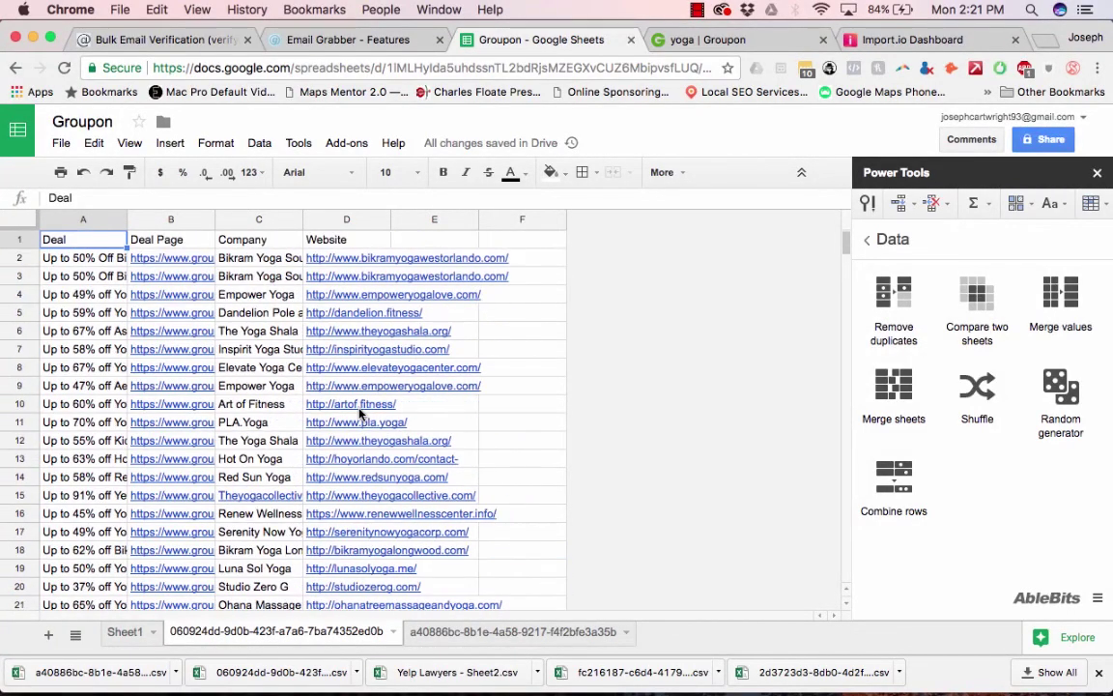